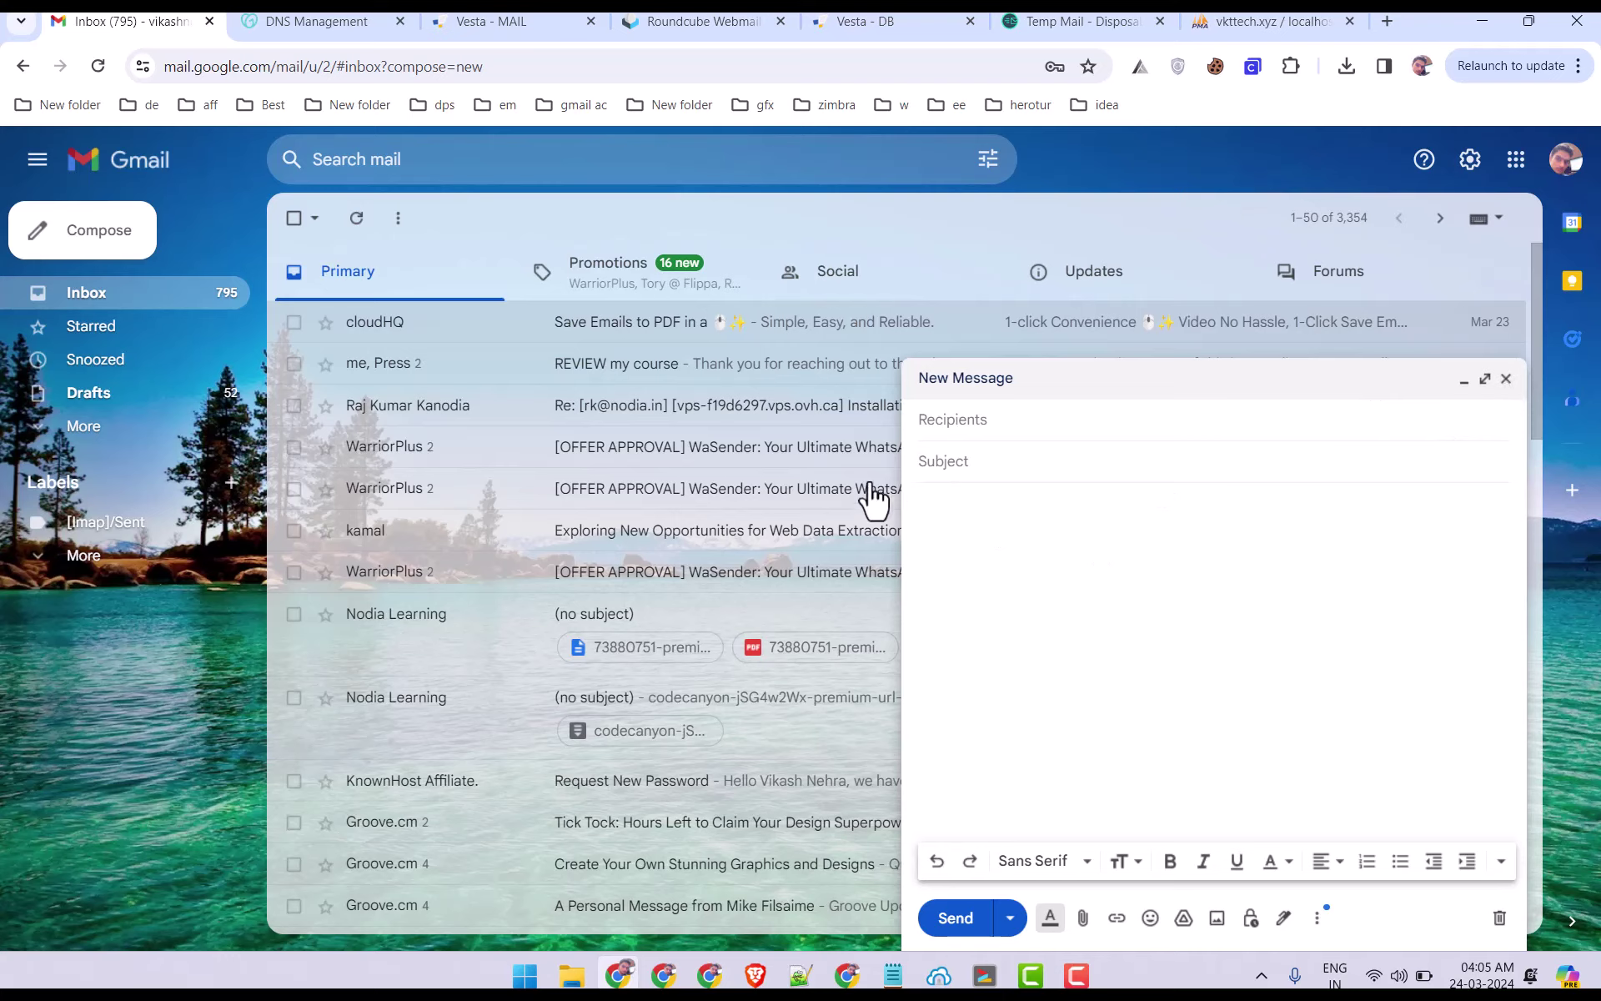
left_click(1506, 379)
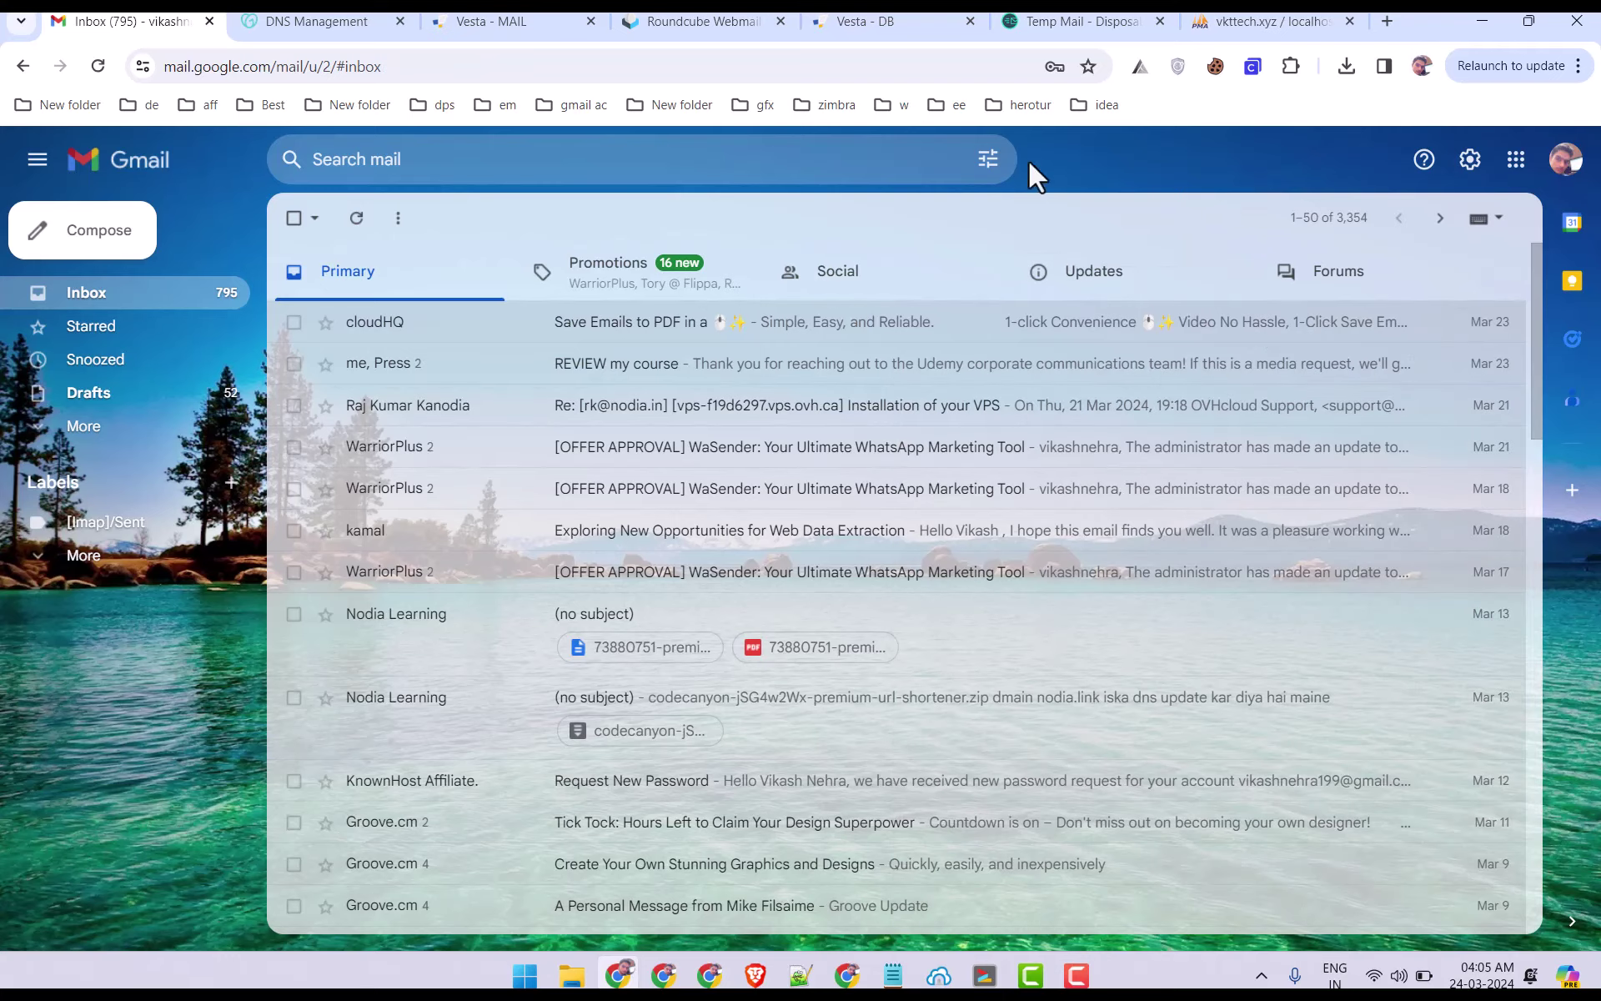
left_click(500, 21)
left_click(692, 21)
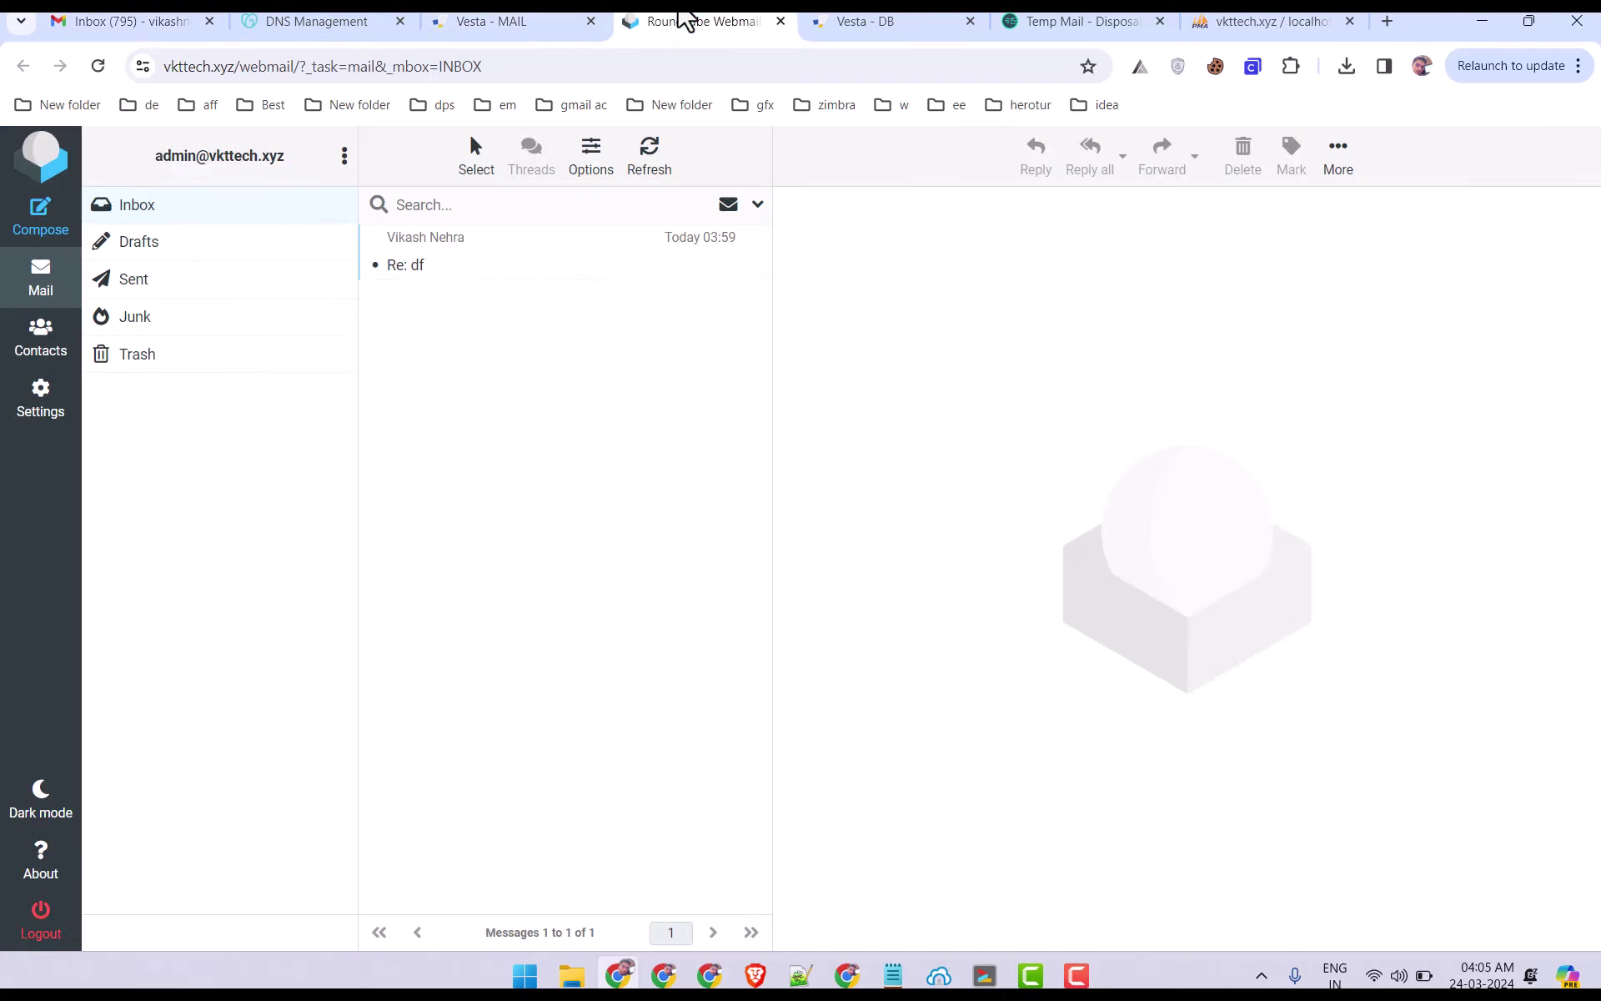
left_click_drag(155, 161, 261, 161)
left_click(125, 20)
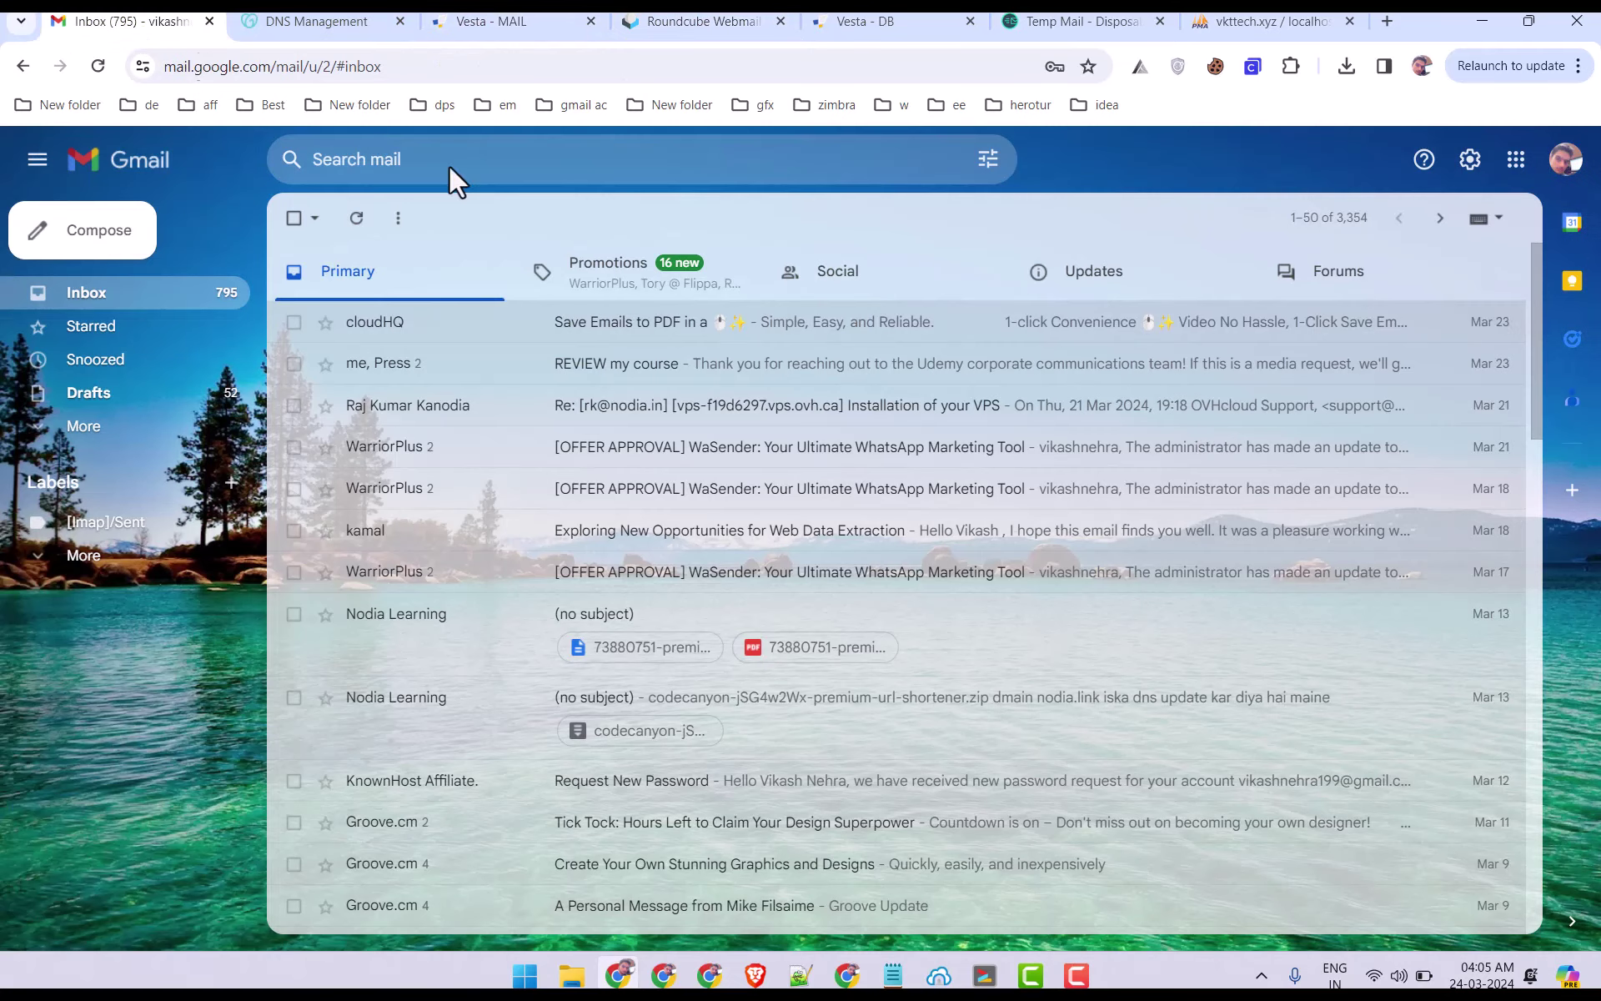
Open the full Gmail settings on the Accounts and Import tab and review the Send mail as section.
left_click(1468, 160)
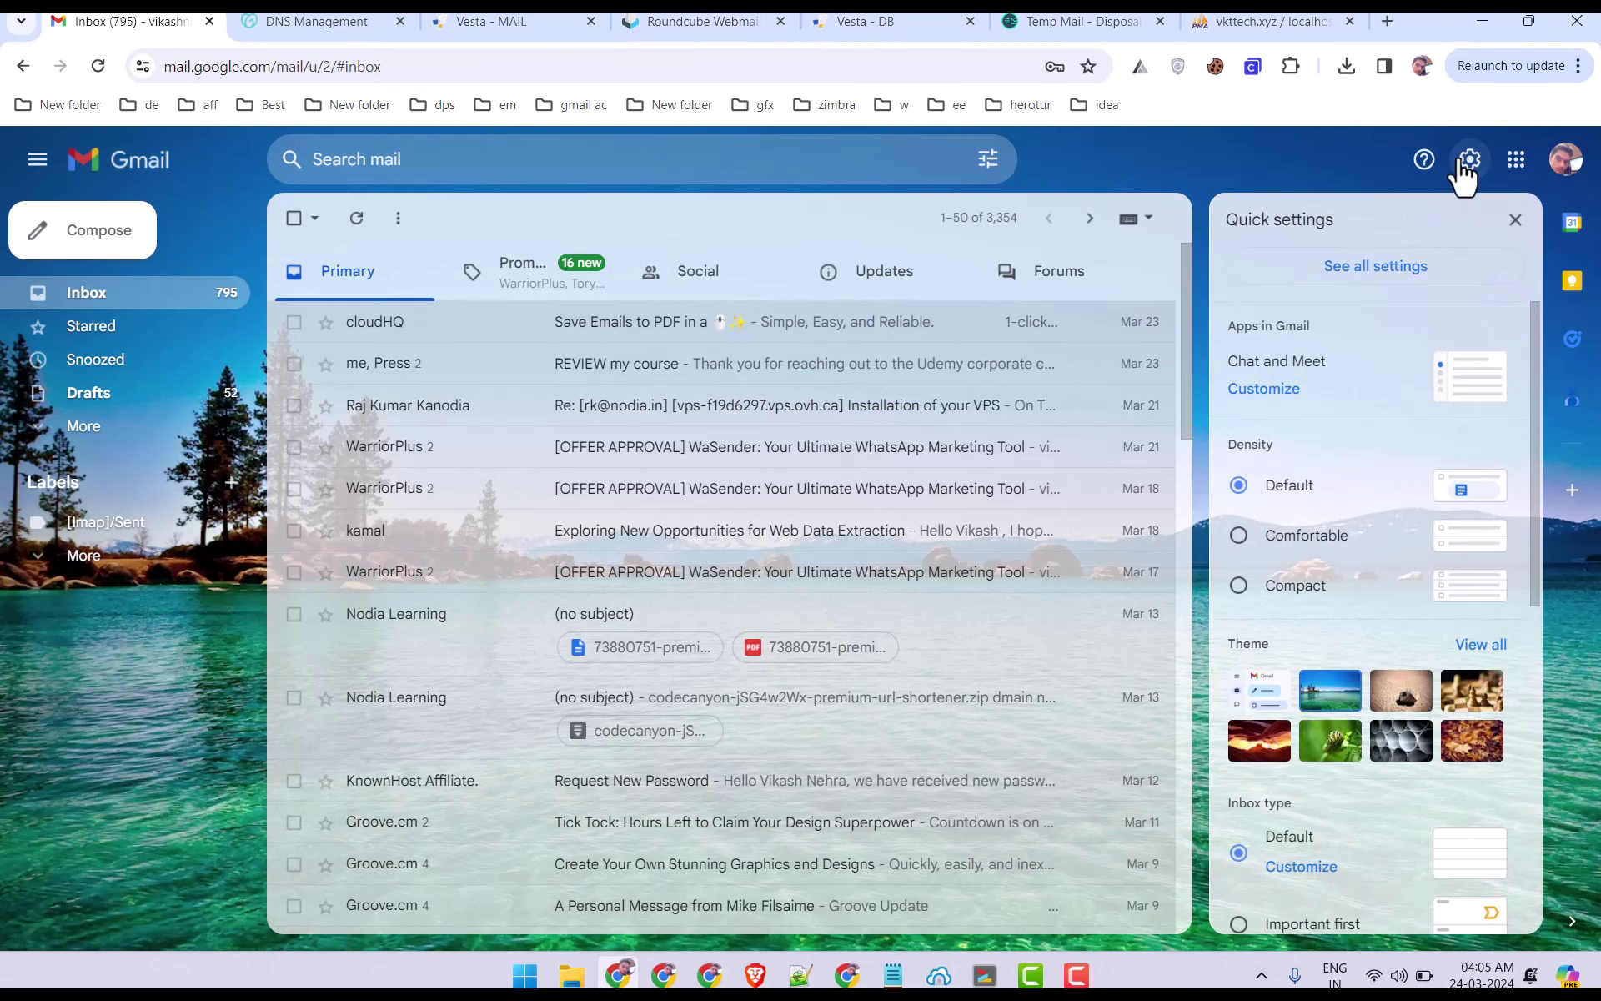
left_click(1354, 268)
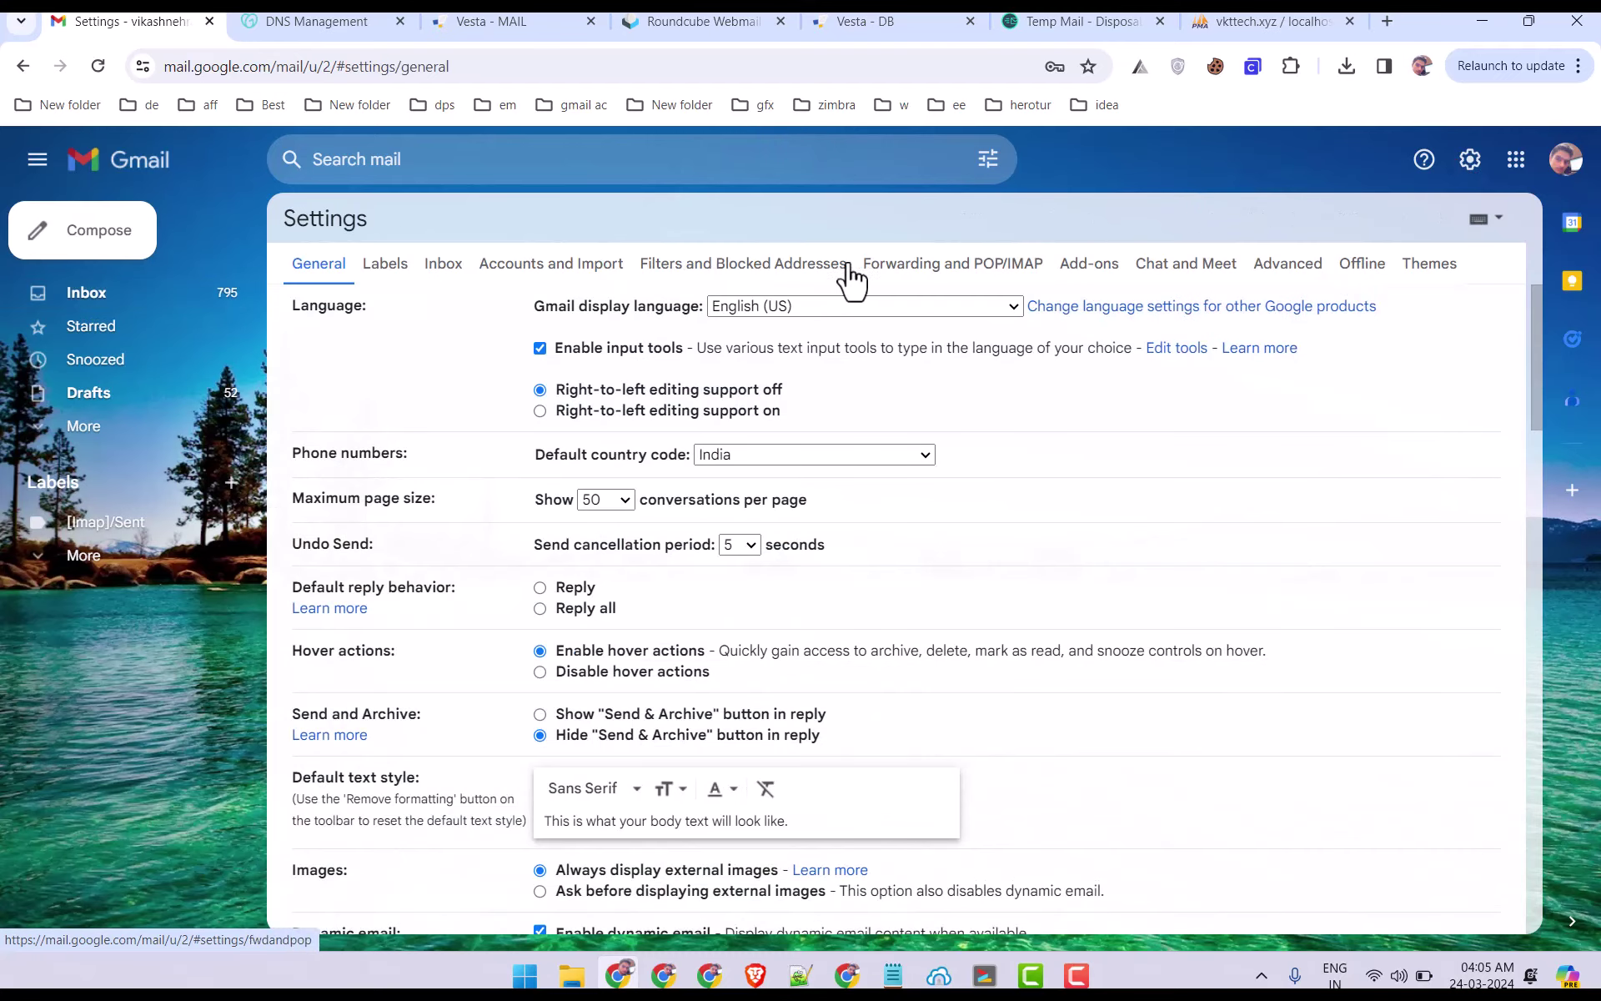
left_click(546, 265)
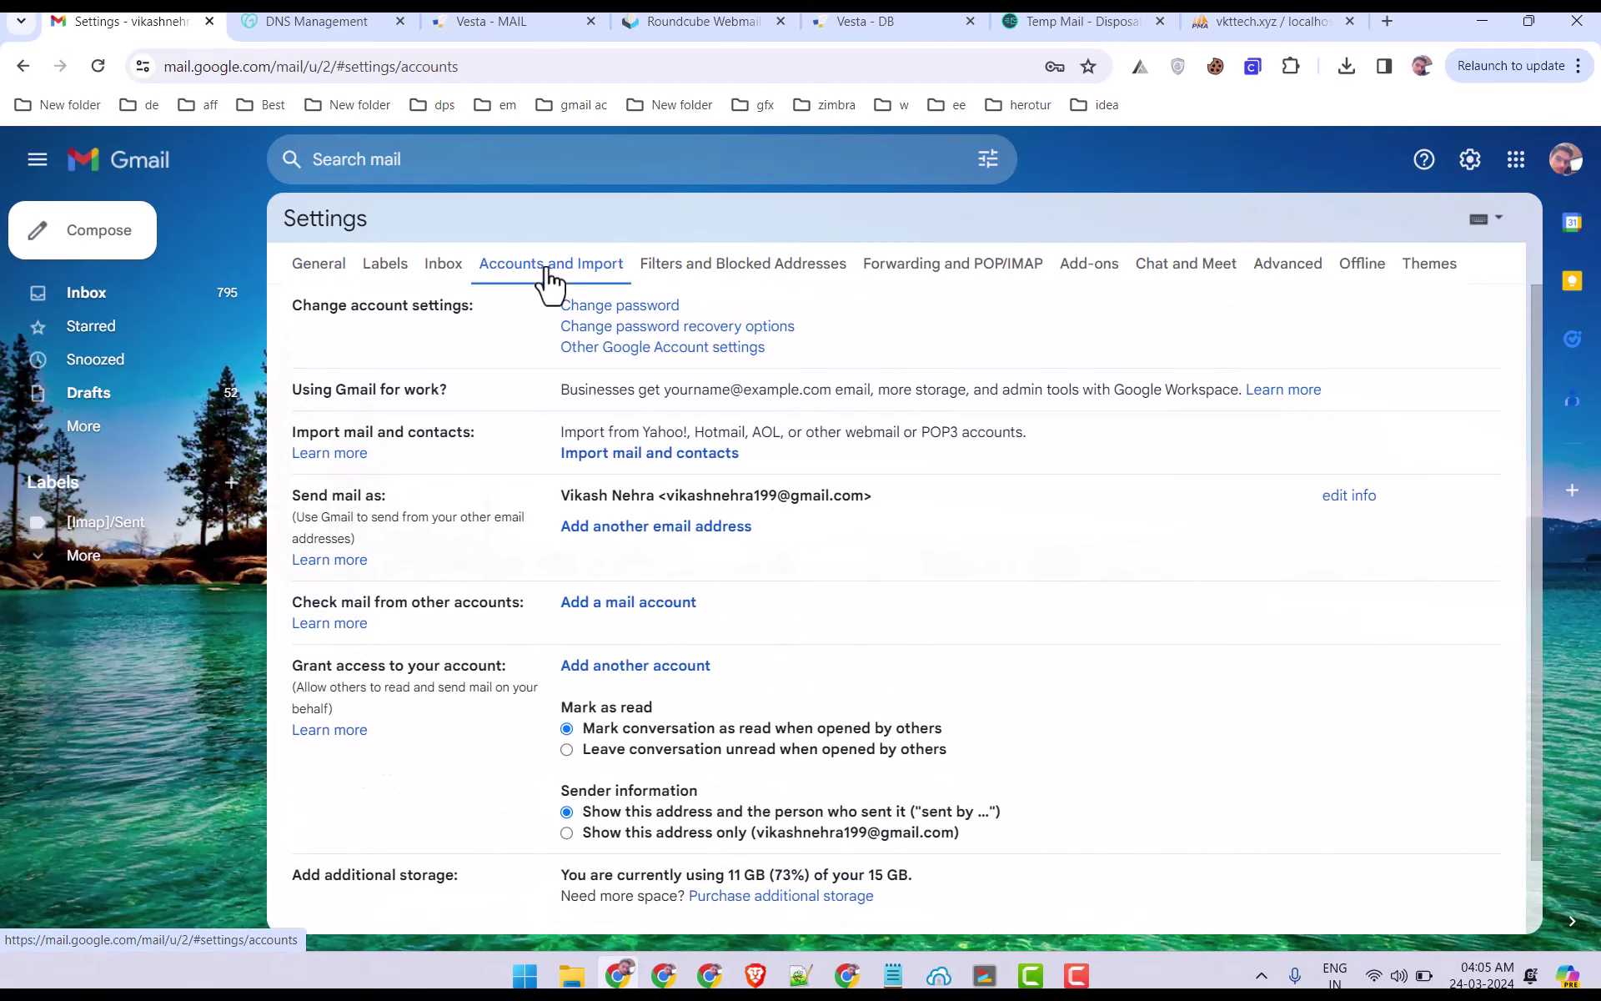
left_click_drag(302, 495, 843, 672)
left_click(711, 558)
left_click_drag(625, 527, 851, 546)
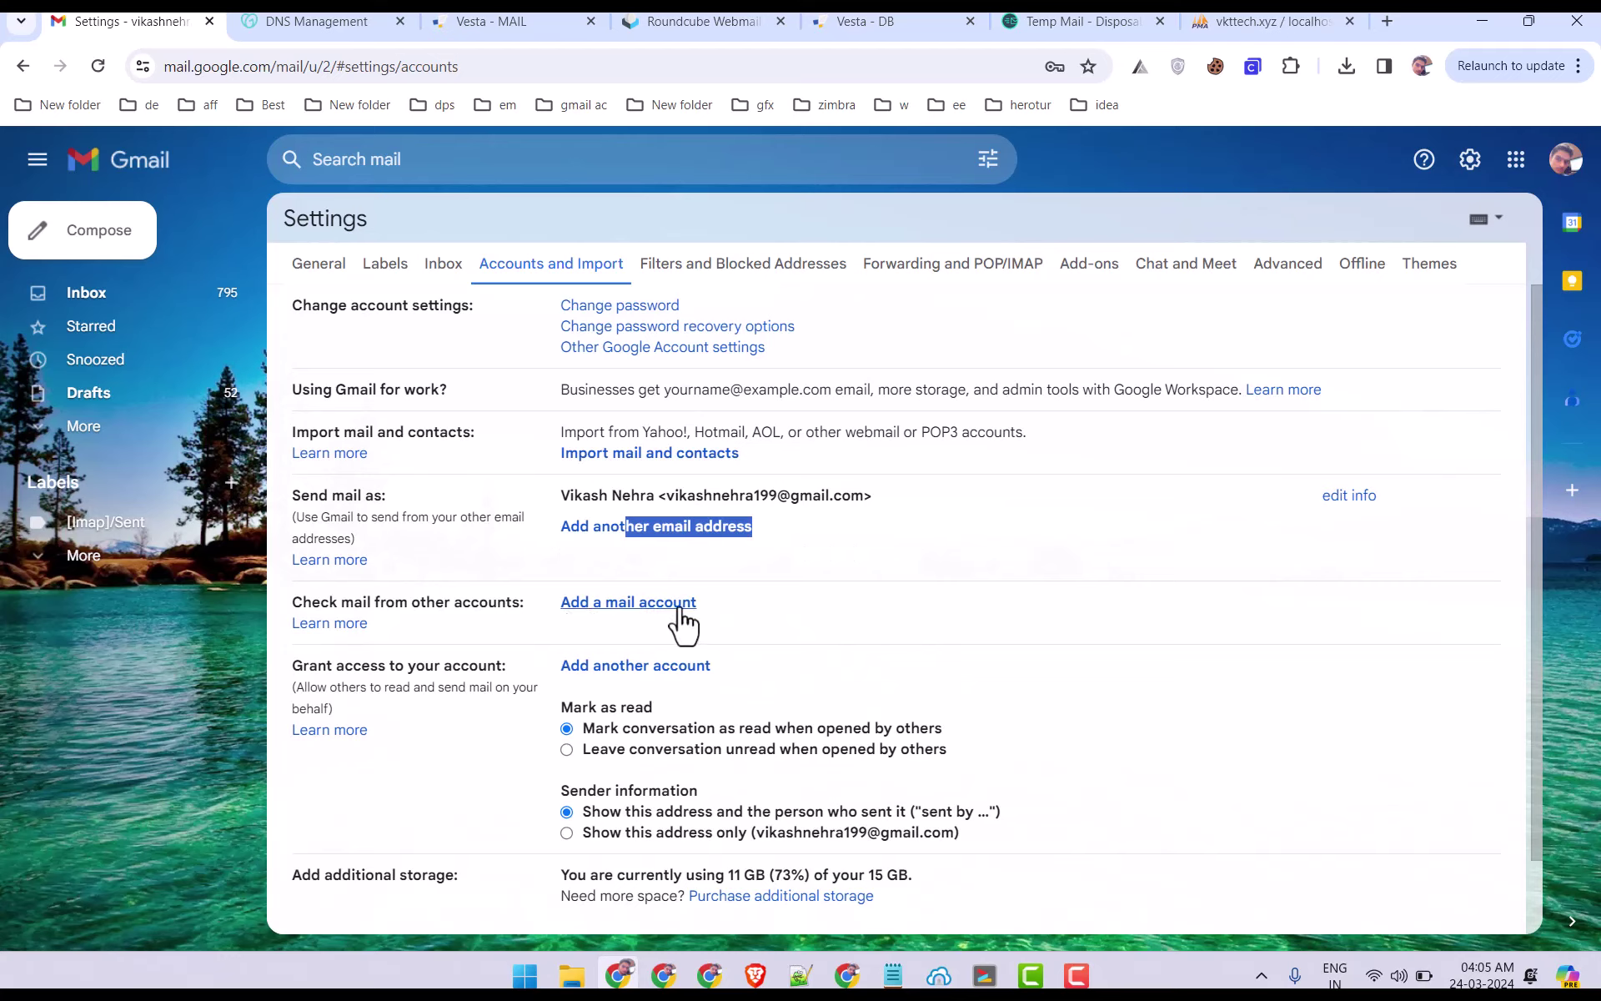
left_click(616, 603)
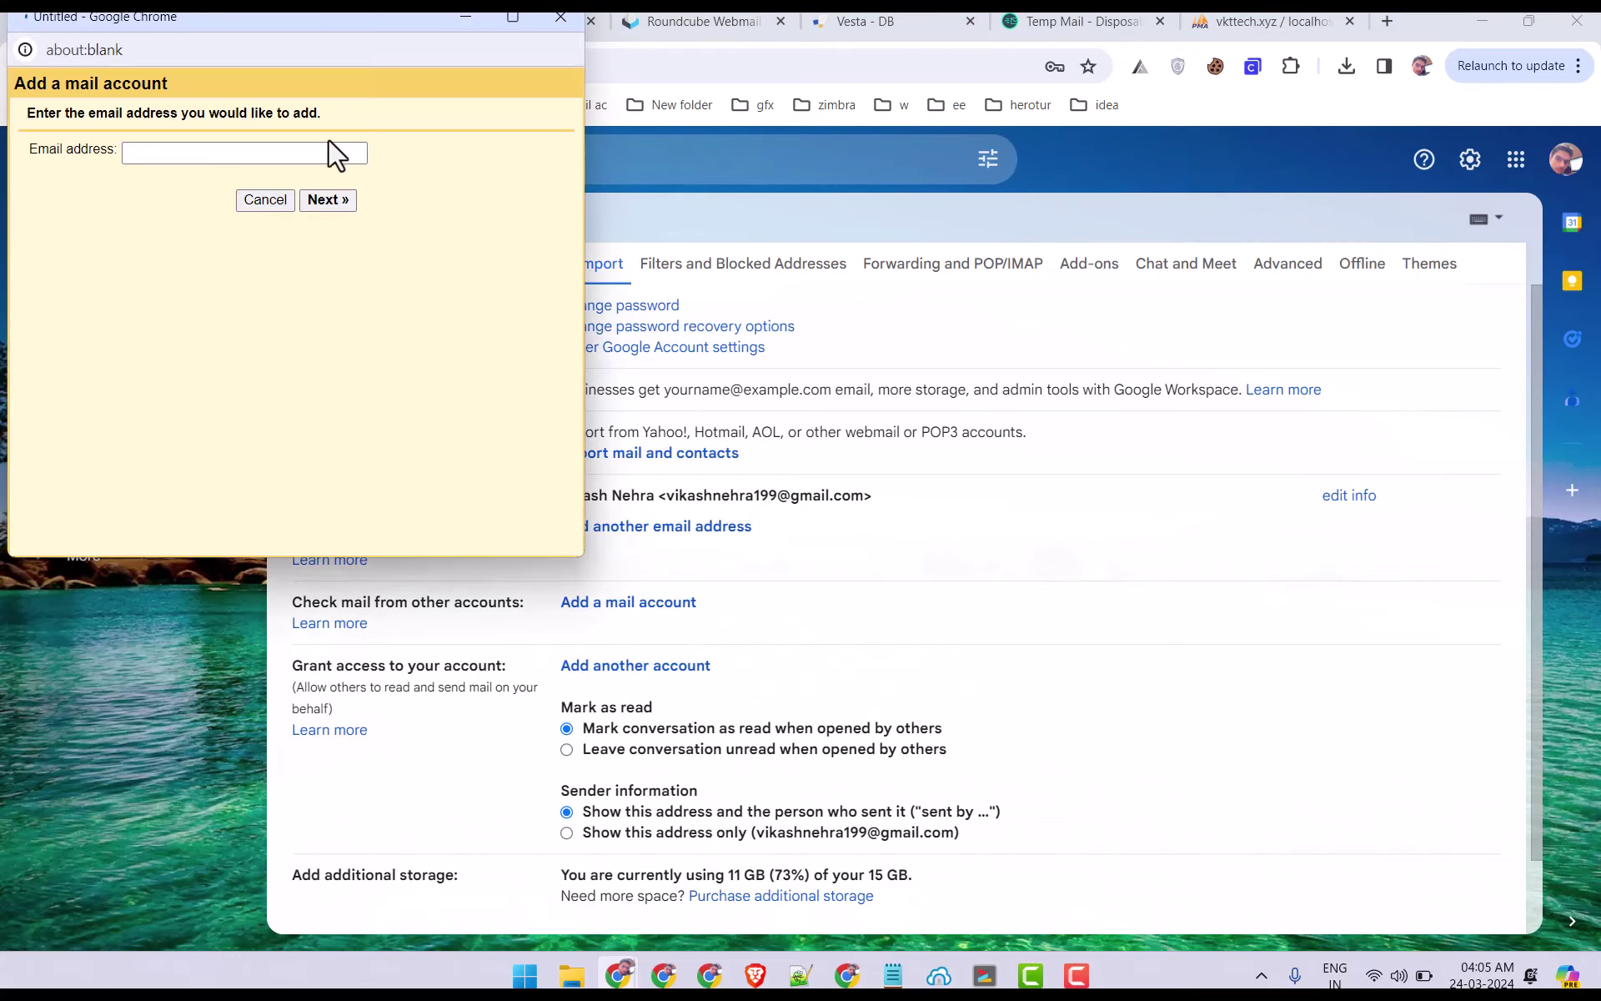
left_click(1004, 193)
left_click(511, 18)
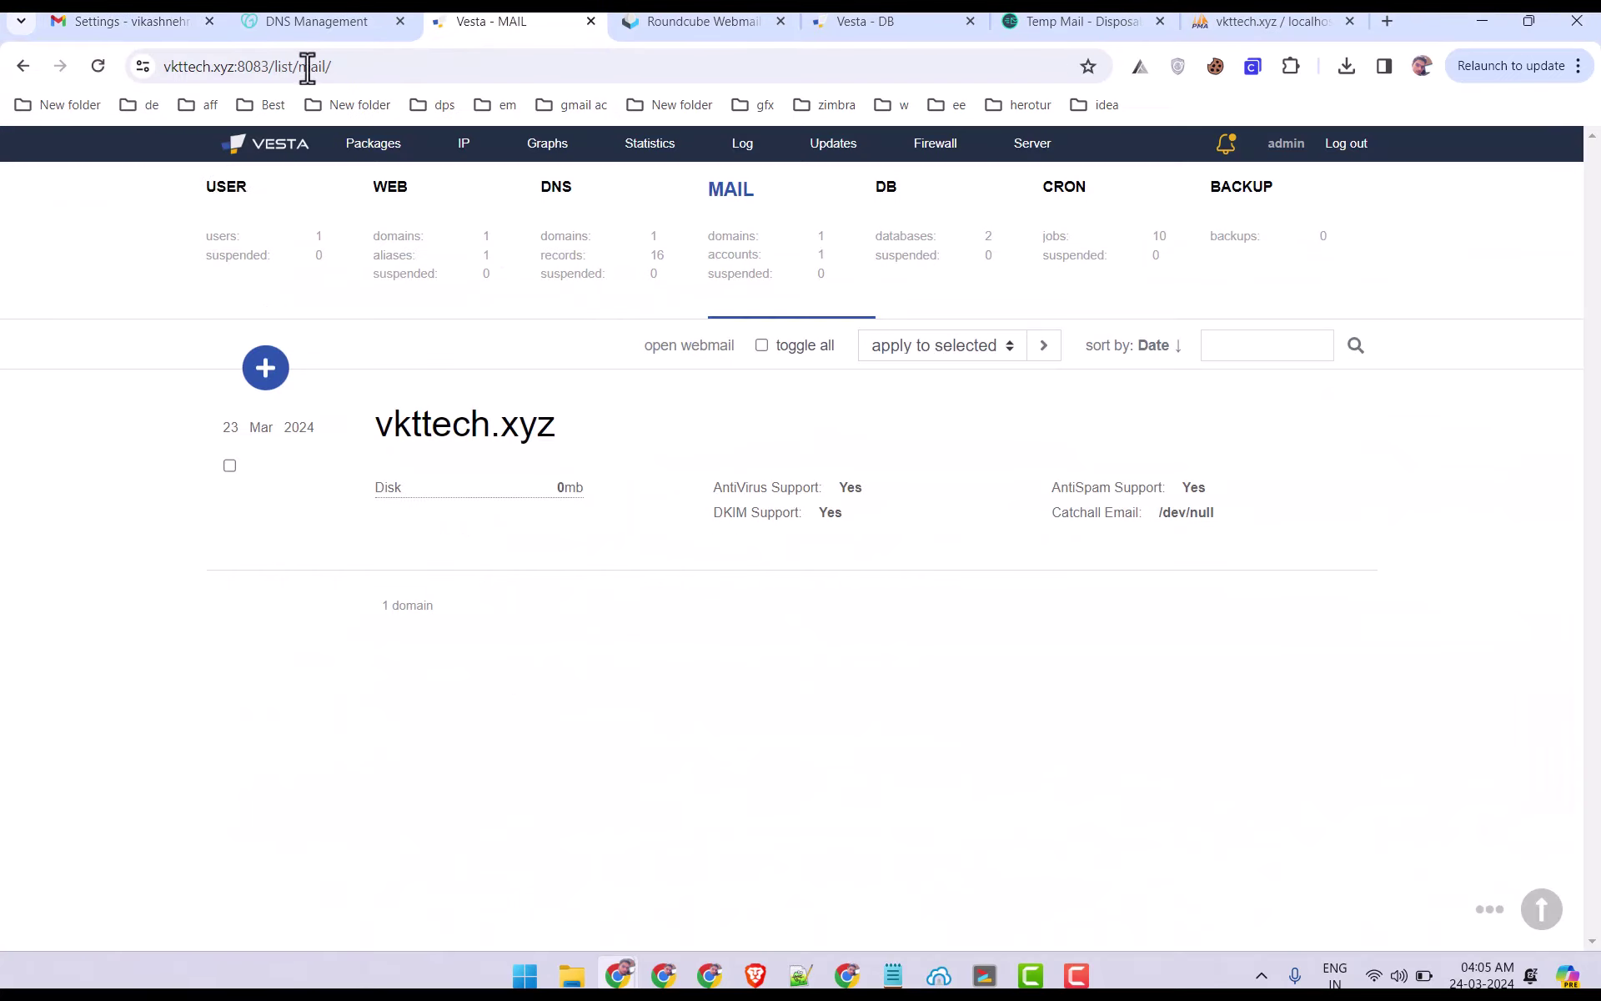
left_click(684, 21)
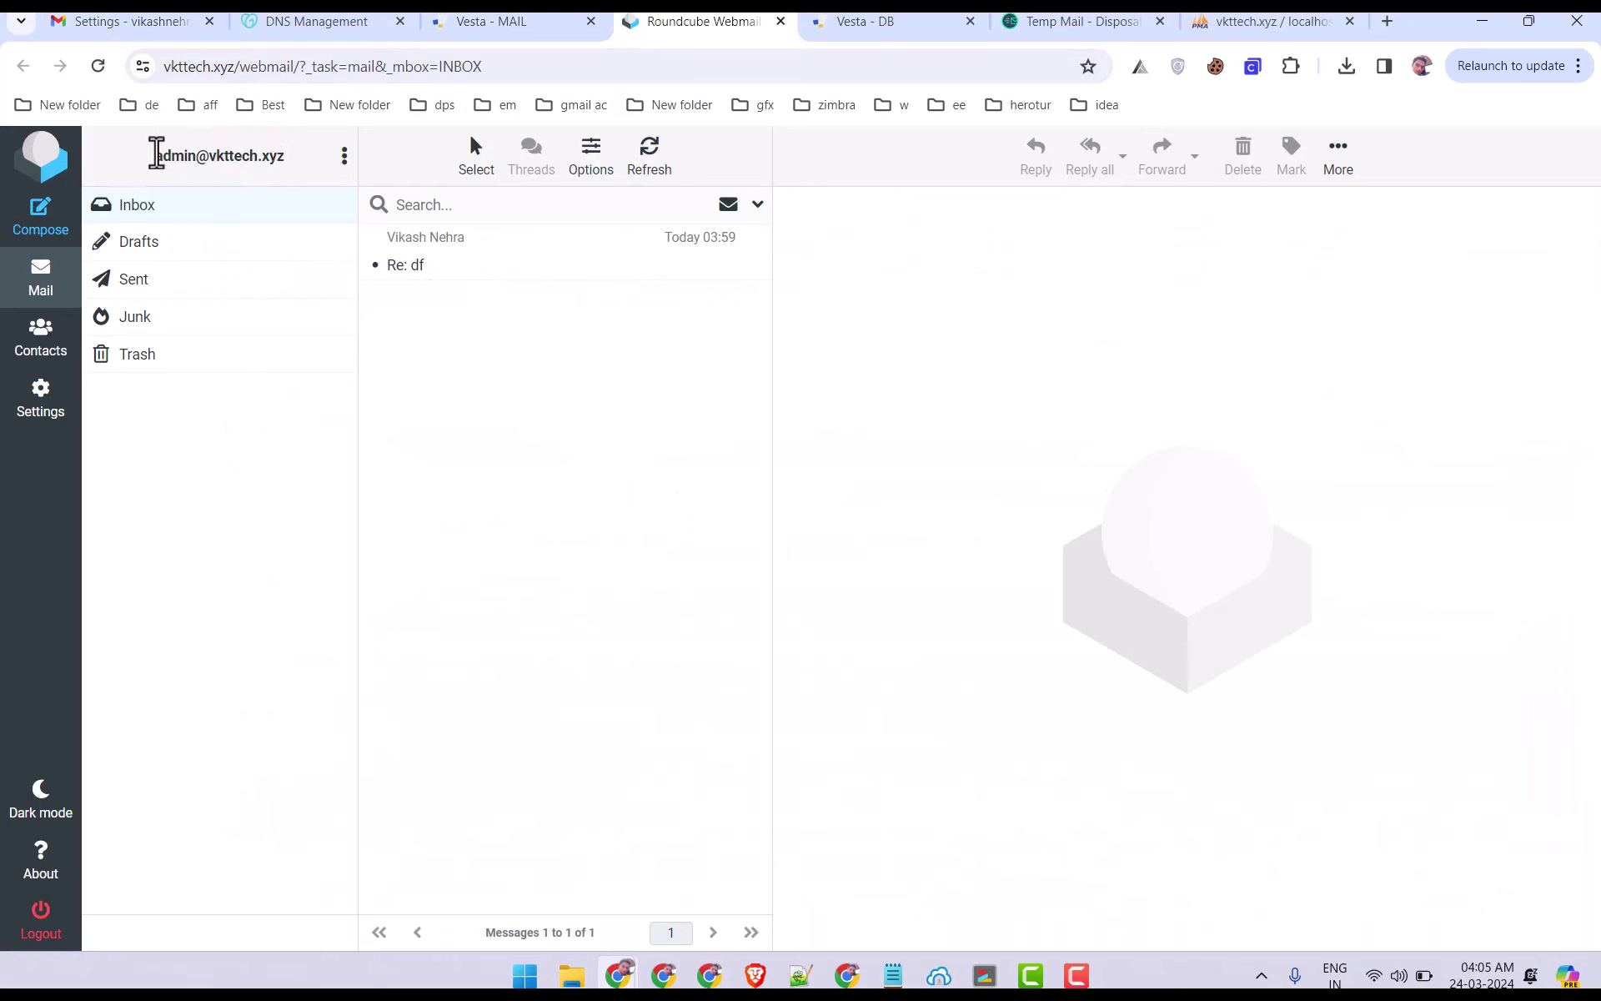
left_click_drag(156, 156, 286, 155)
key("ctrl+c")
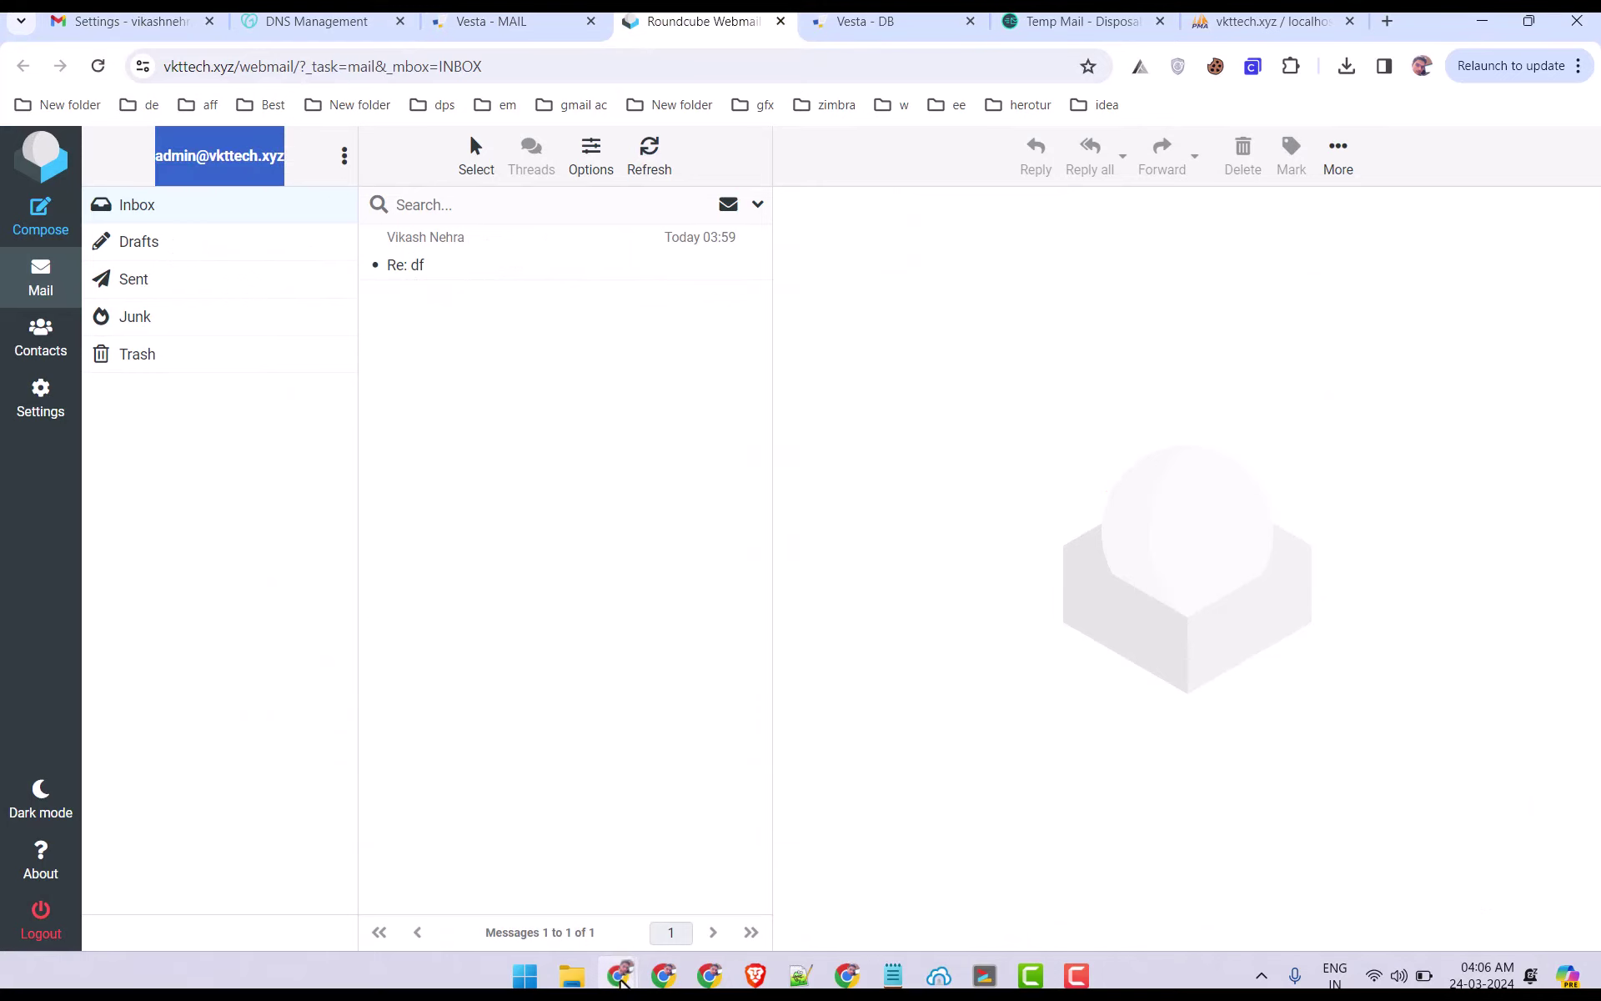
mouse_move(618, 975)
left_click(542, 867)
key("ctrl+v")
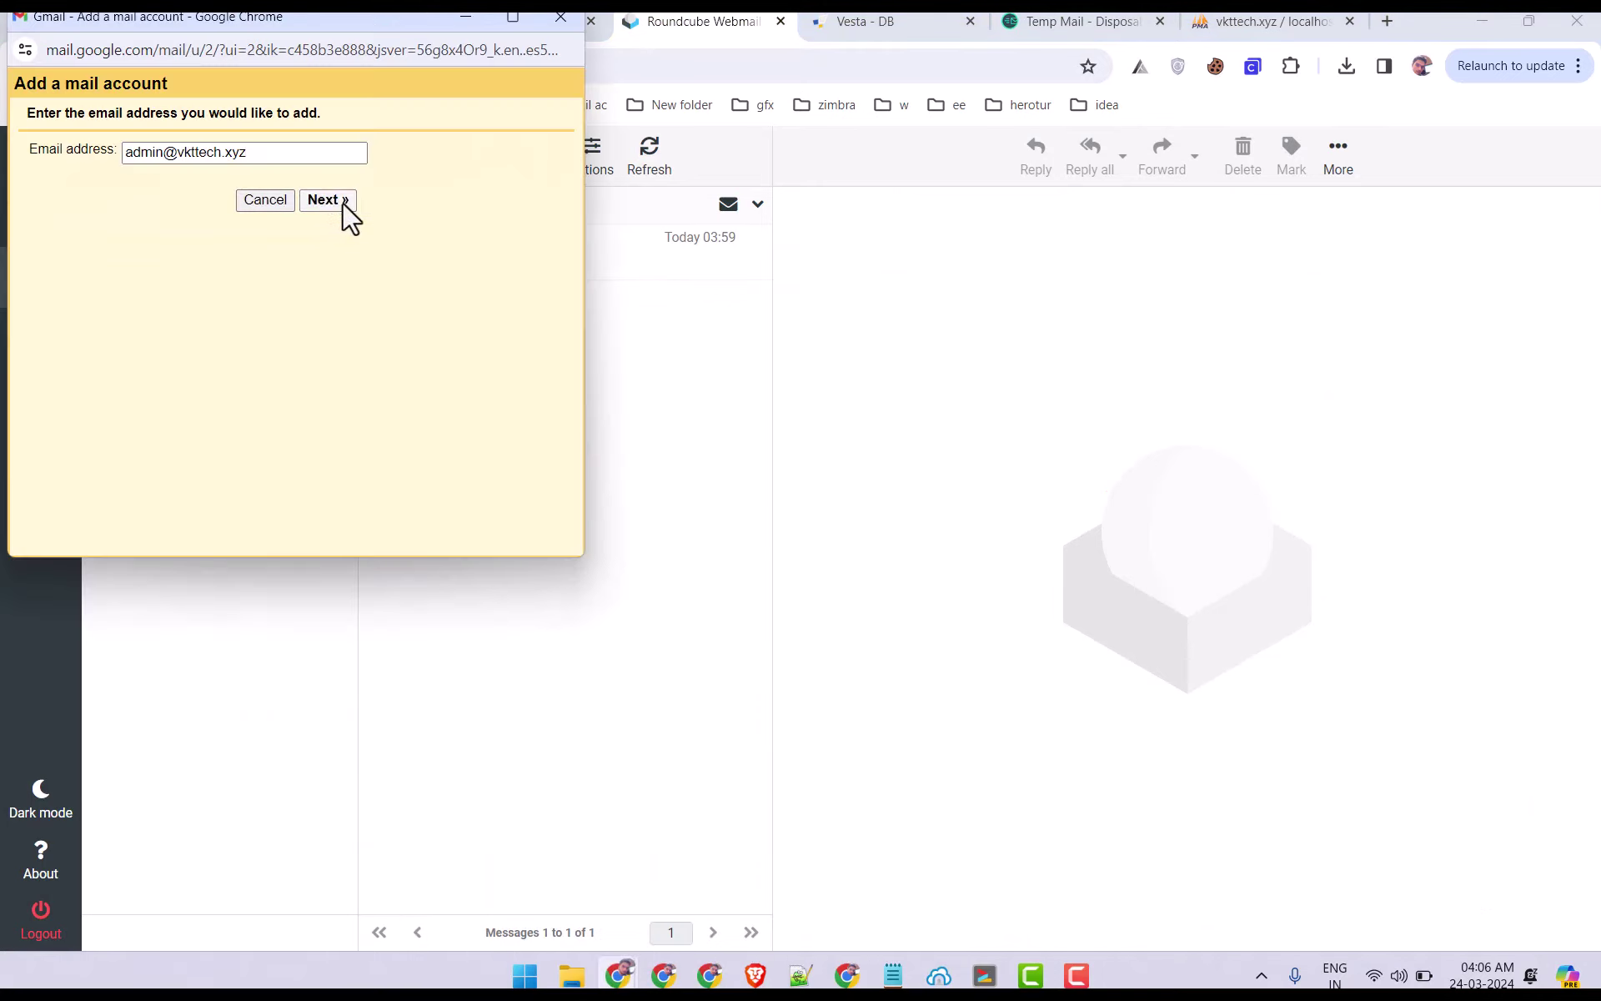
Continue with Import emails (POP3) to the server settings step.
left_click(327, 200)
left_click_drag(248, 17, 561, 234)
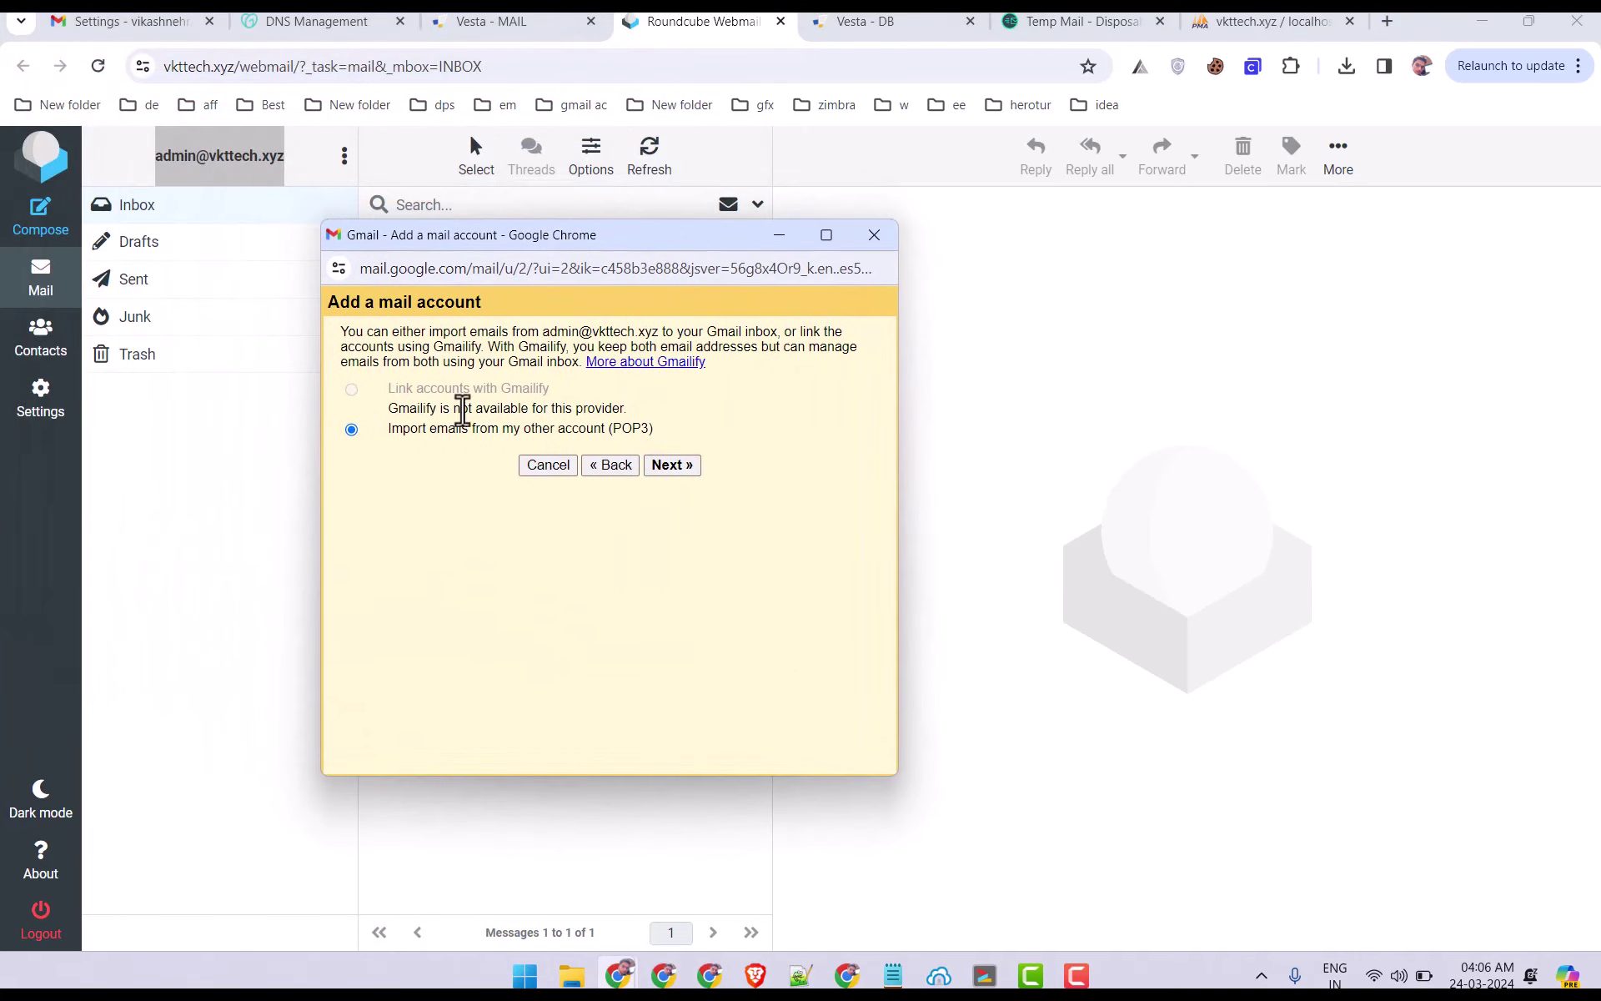
left_click(672, 472)
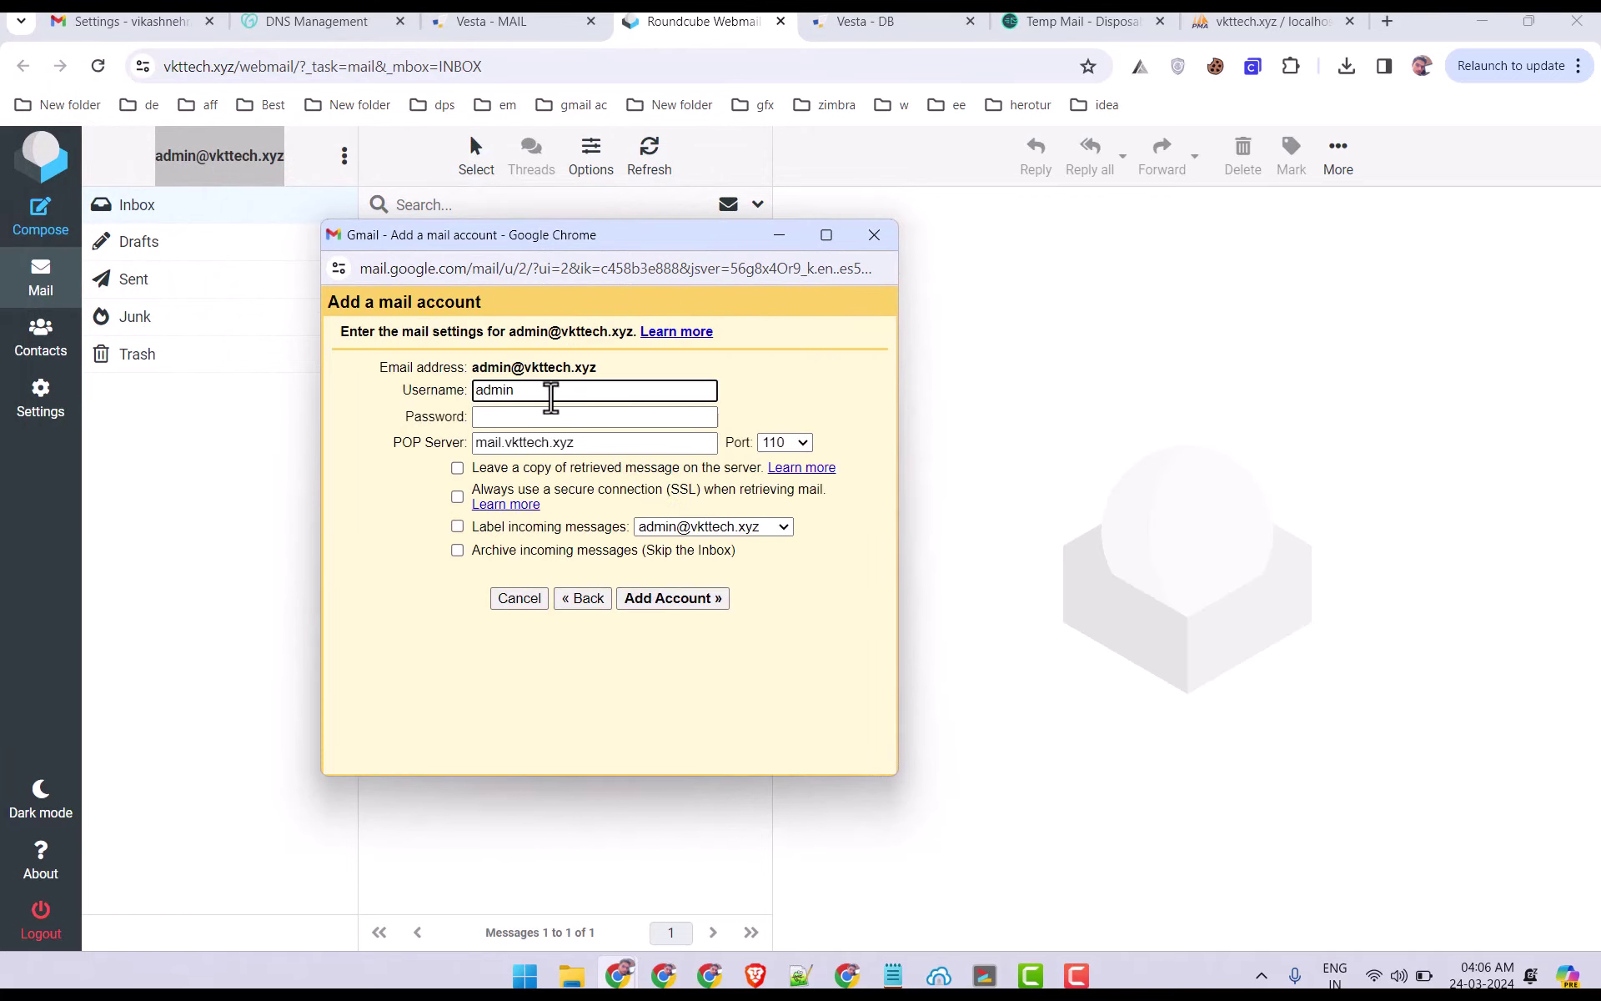
left_click(465, 22)
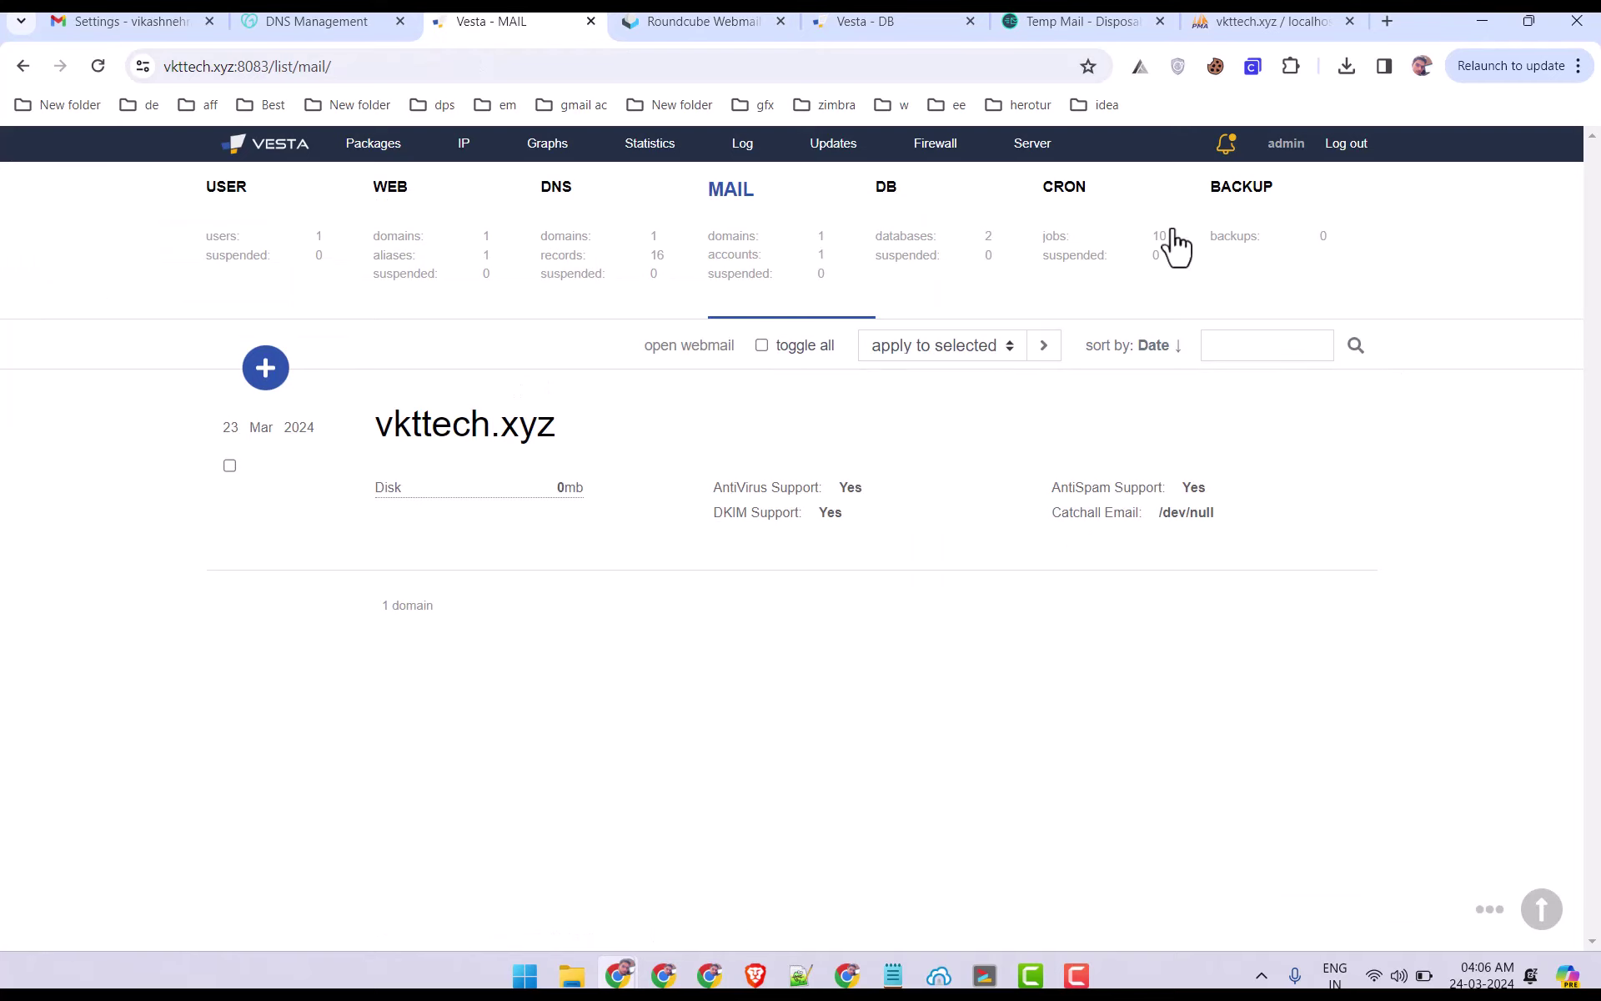
left_click(826, 403)
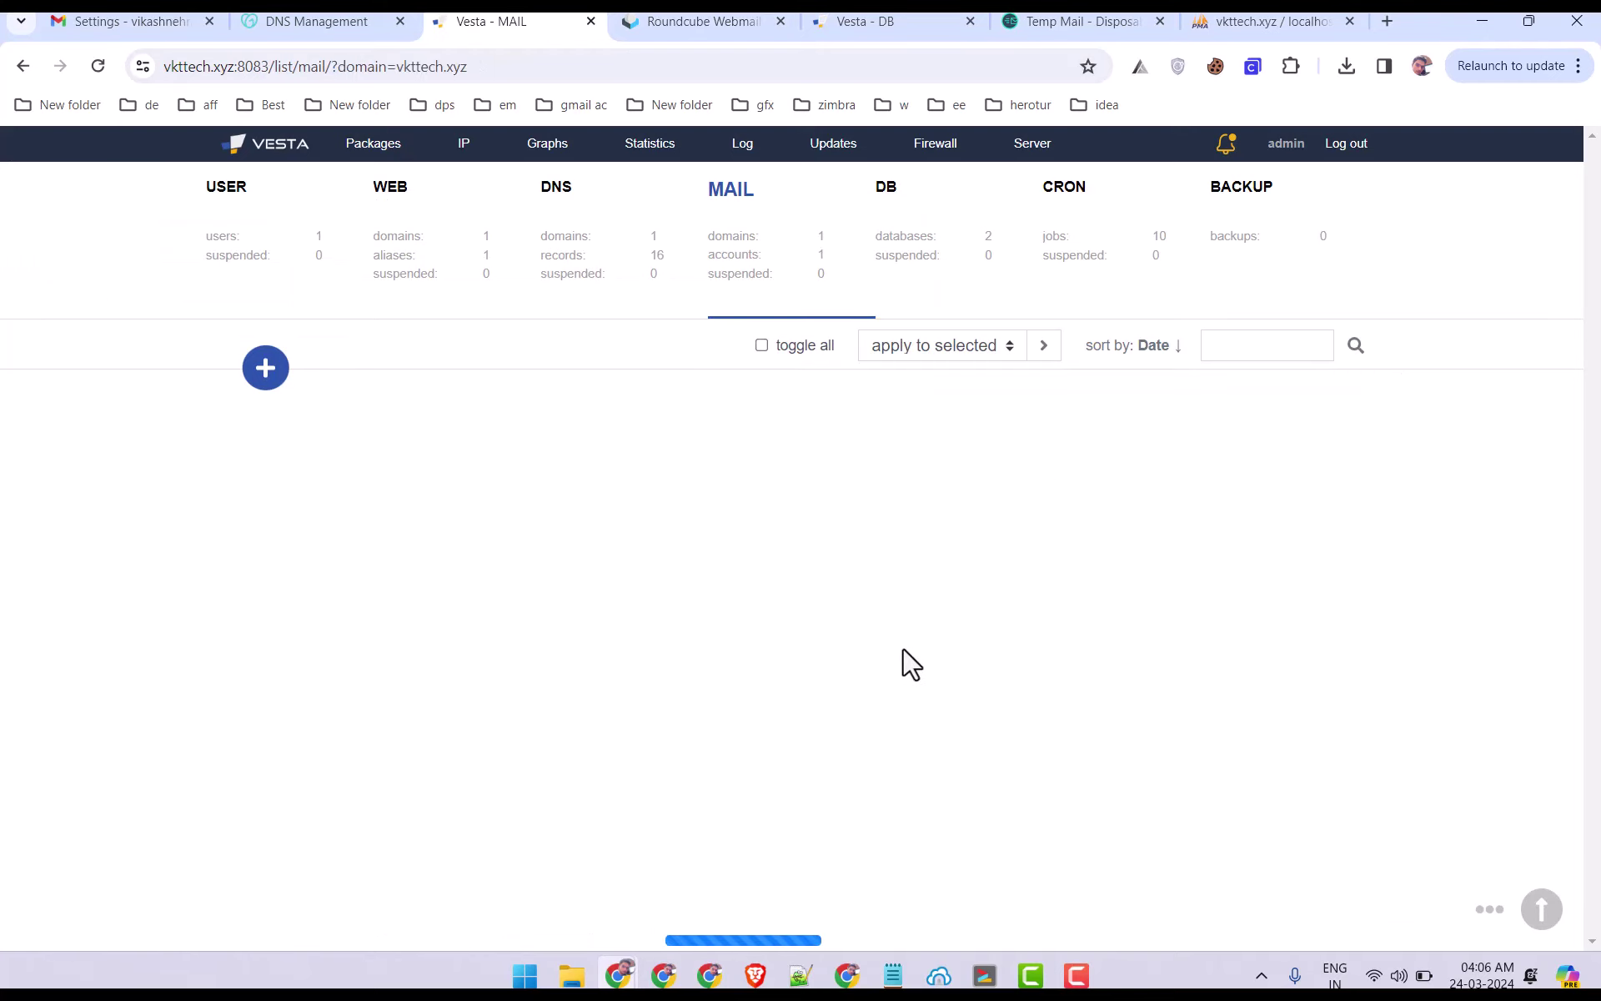
left_click(1097, 464)
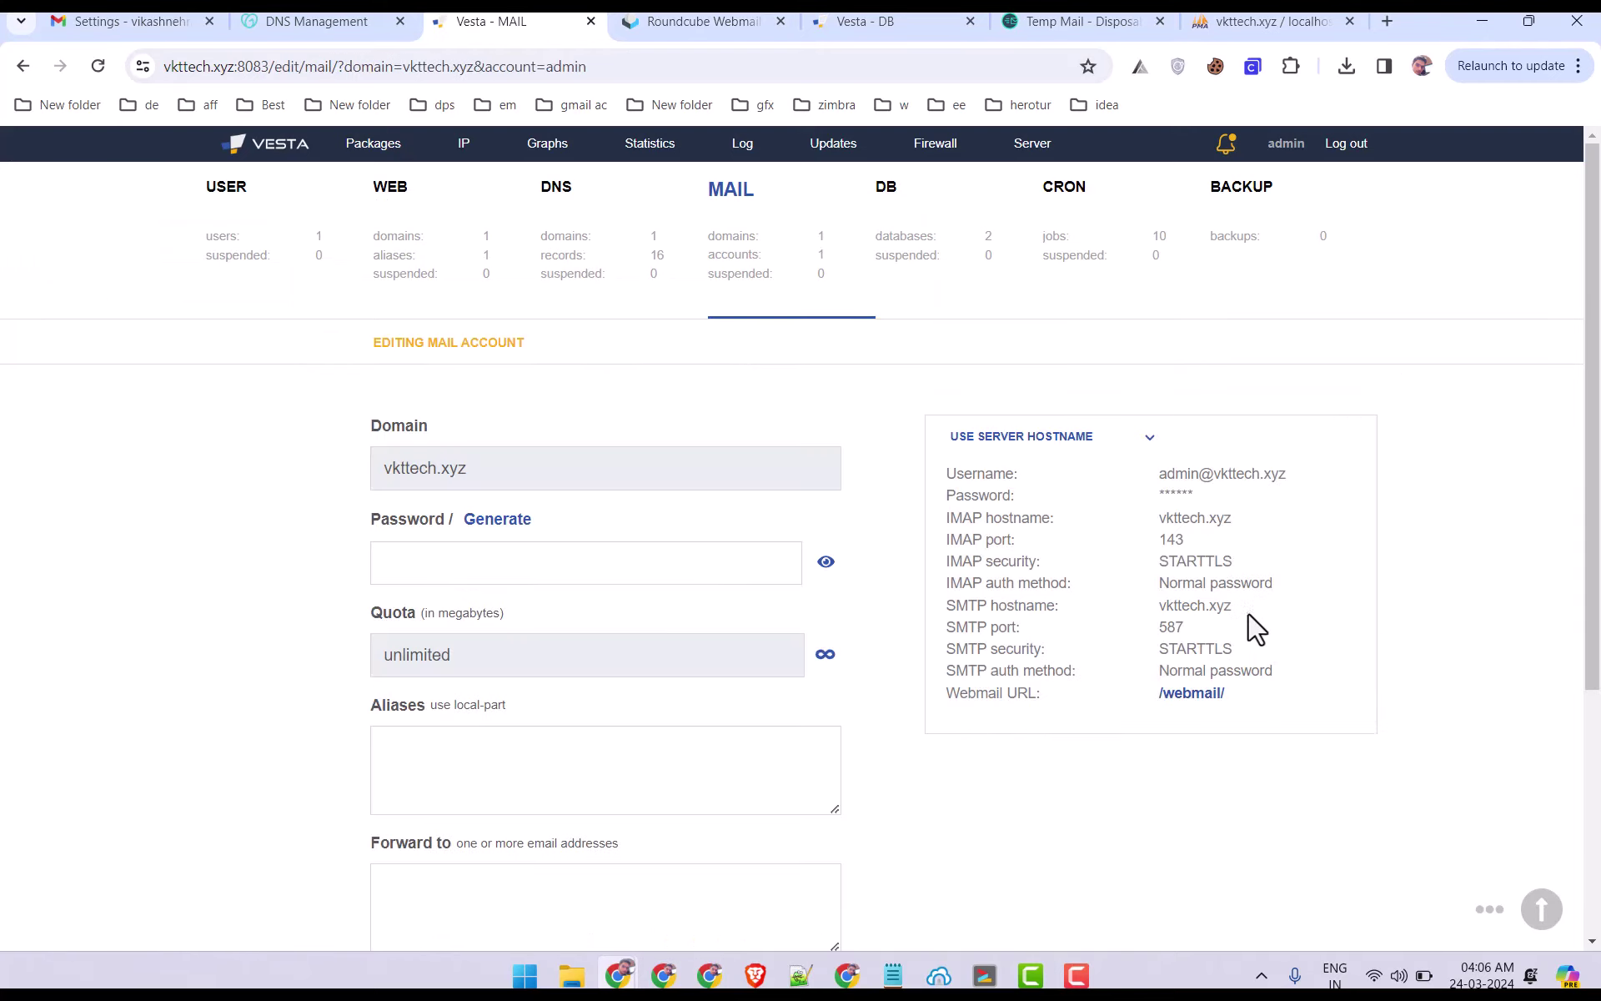
left_click_drag(1162, 475, 1286, 474)
key("ctrl+c")
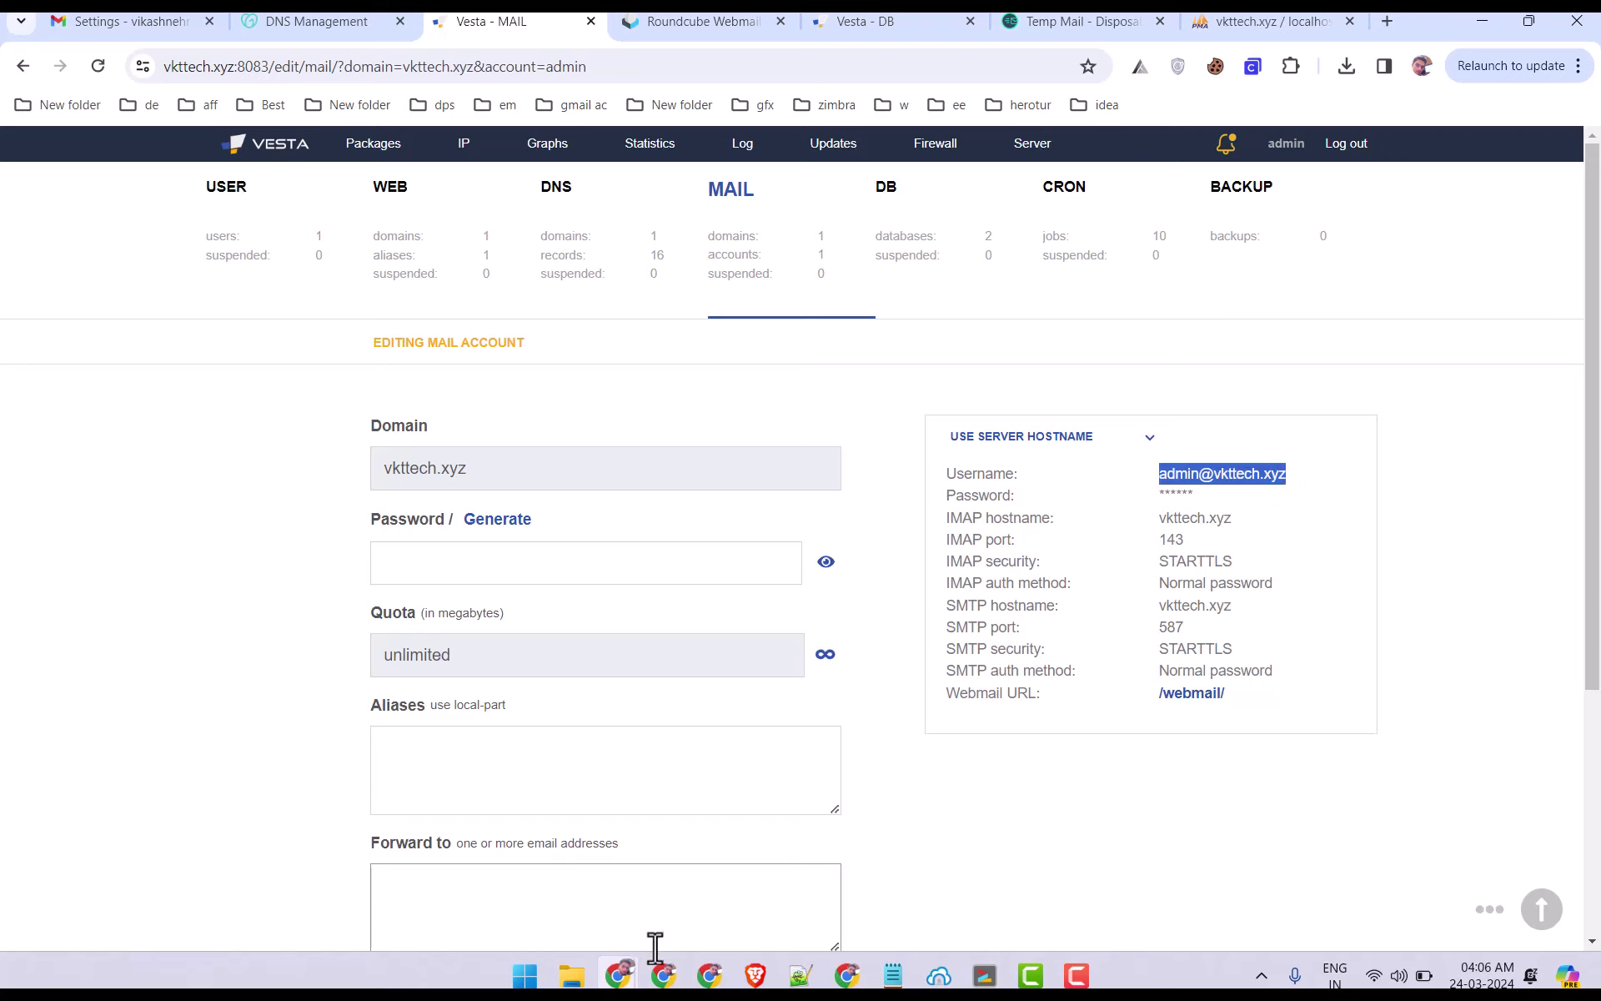
mouse_move(664, 974)
left_click(674, 898)
double_click(517, 392)
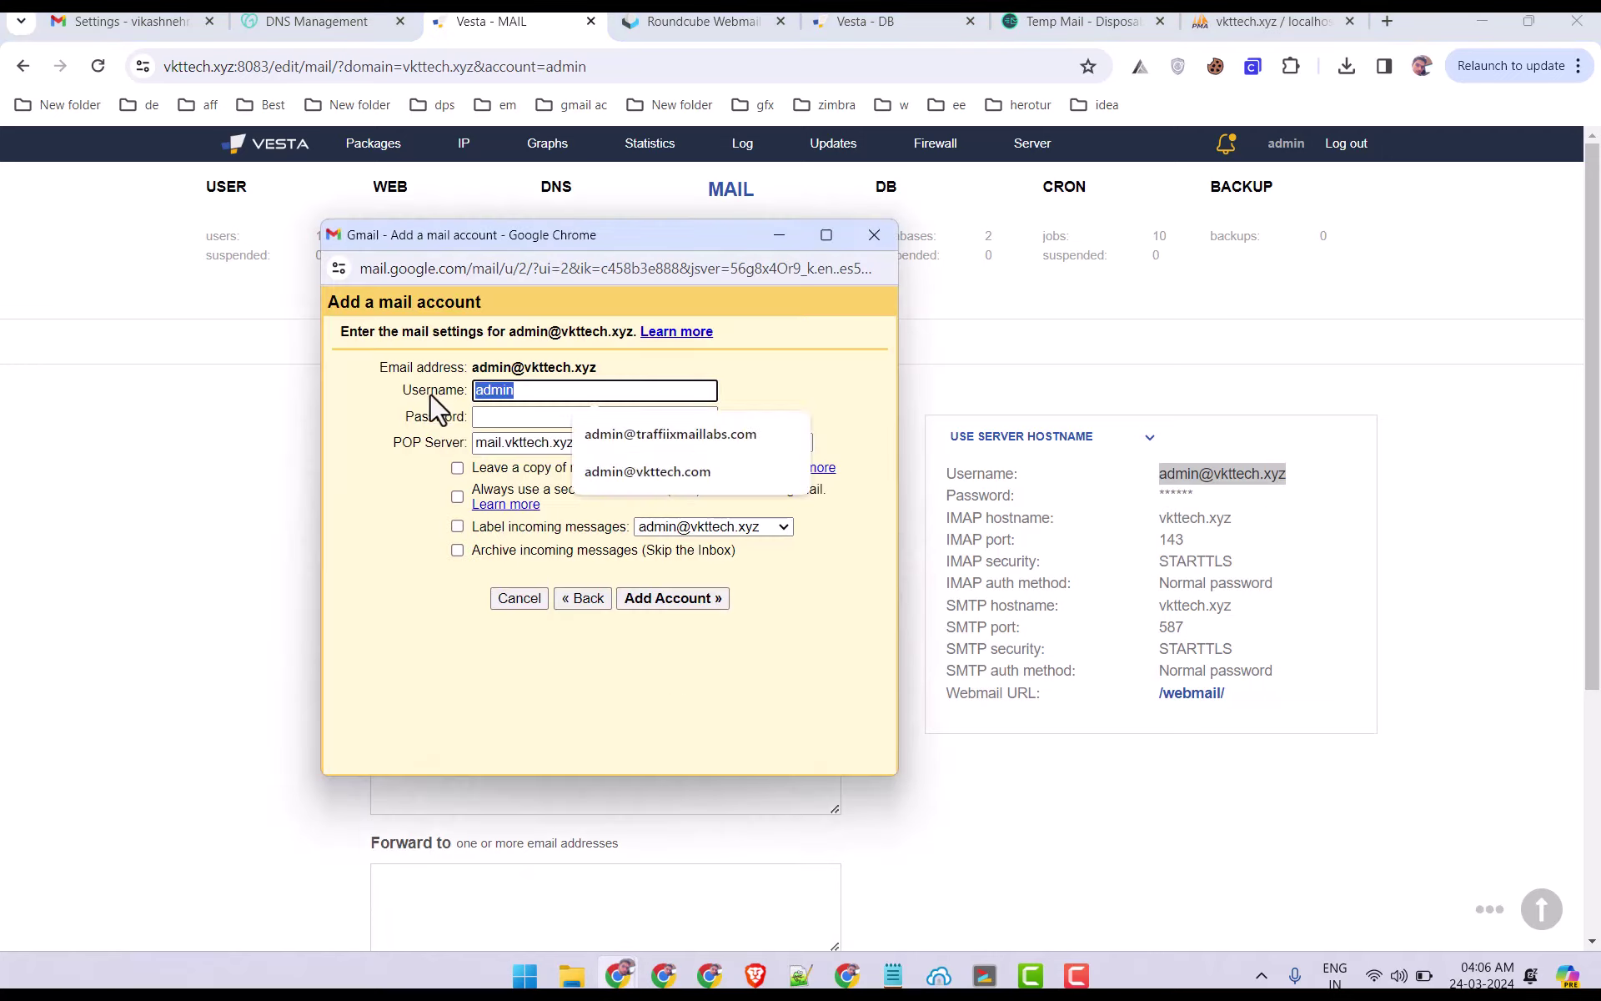
key("ctrl+v")
Paste the account password, change the POP server to vkttech.xyz, and leave copies on the server.
left_click(906, 972)
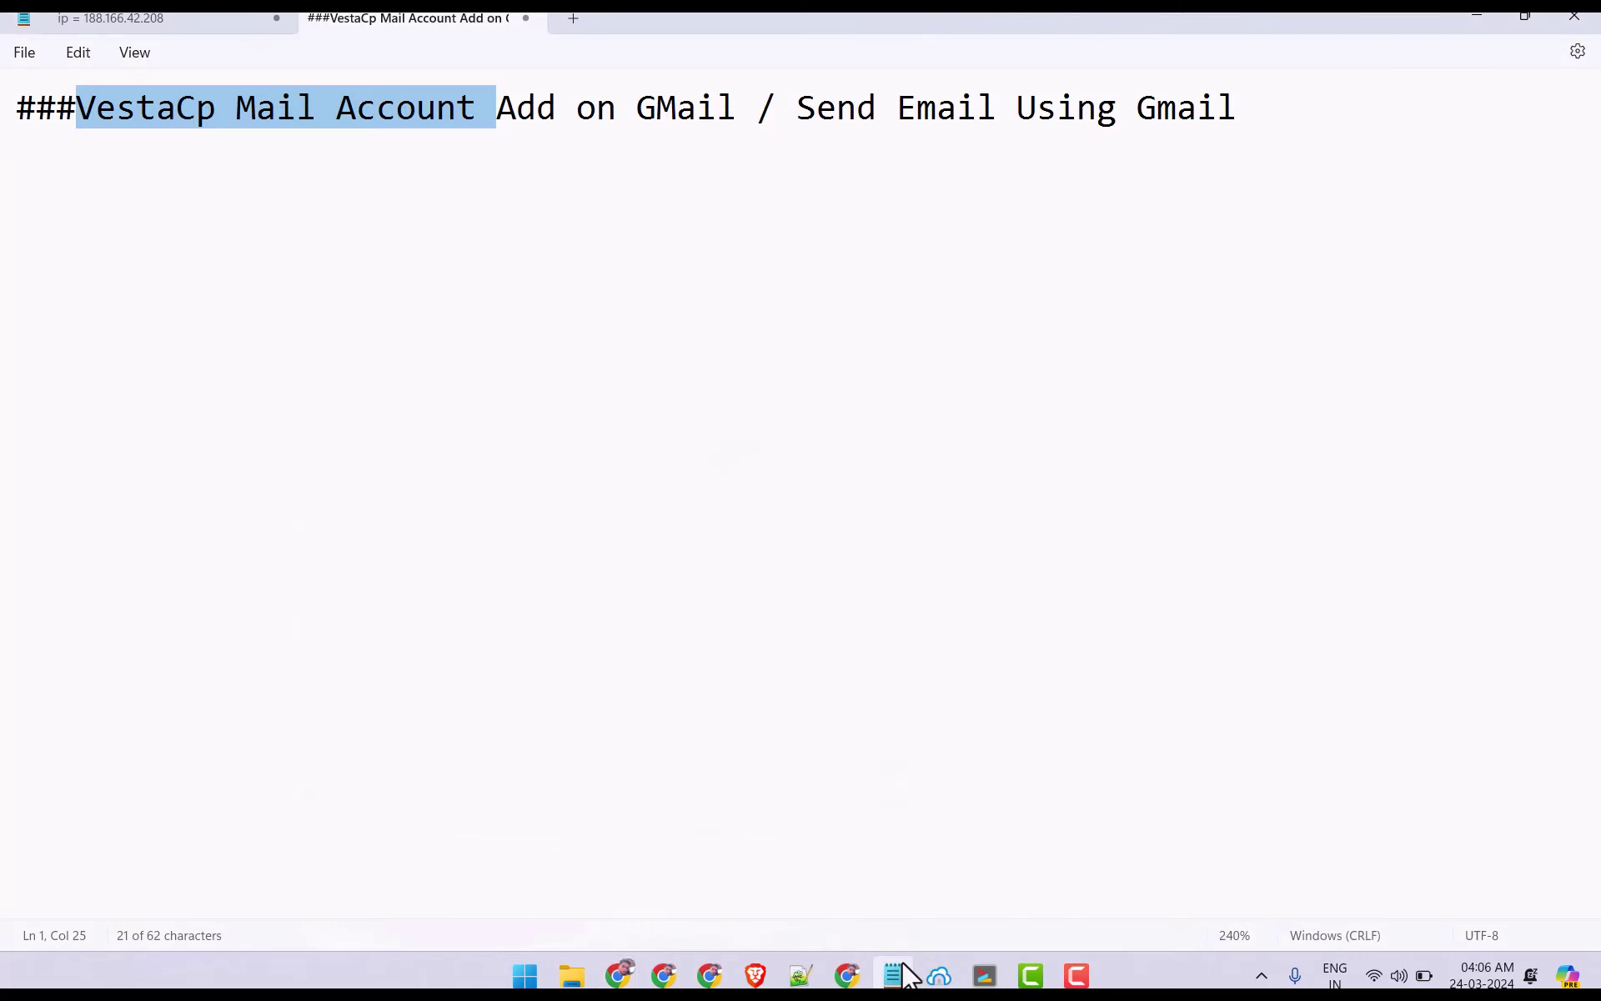
left_click(243, 17)
left_click(892, 974)
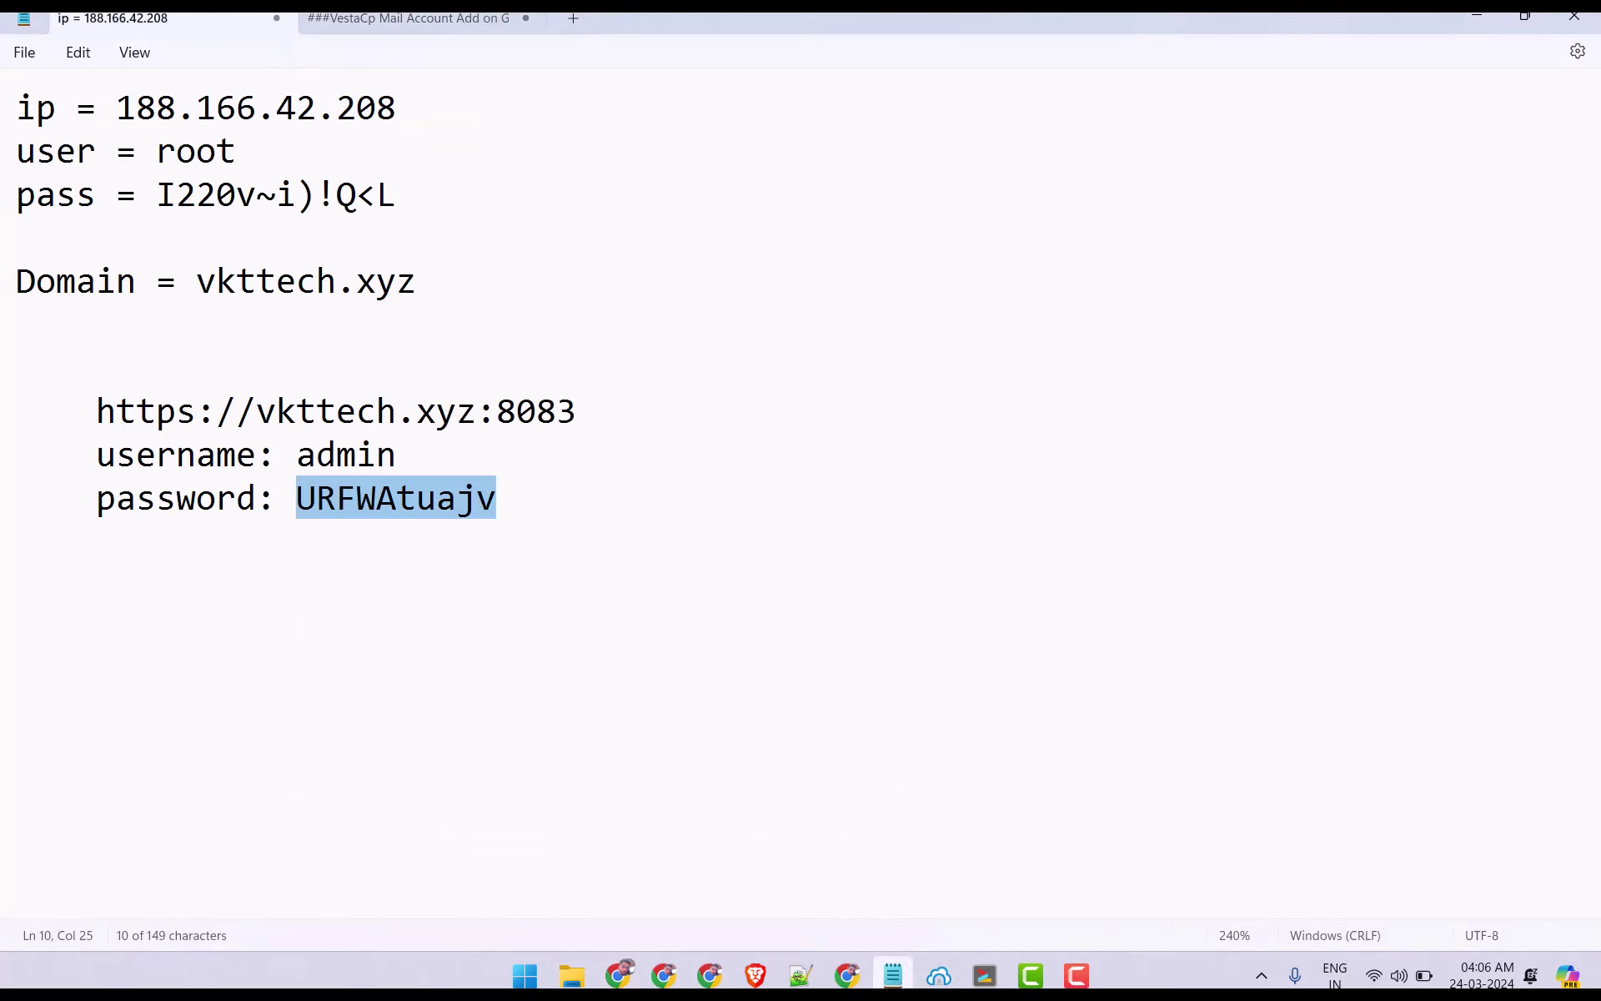
left_click(517, 416)
key("ctrl+v")
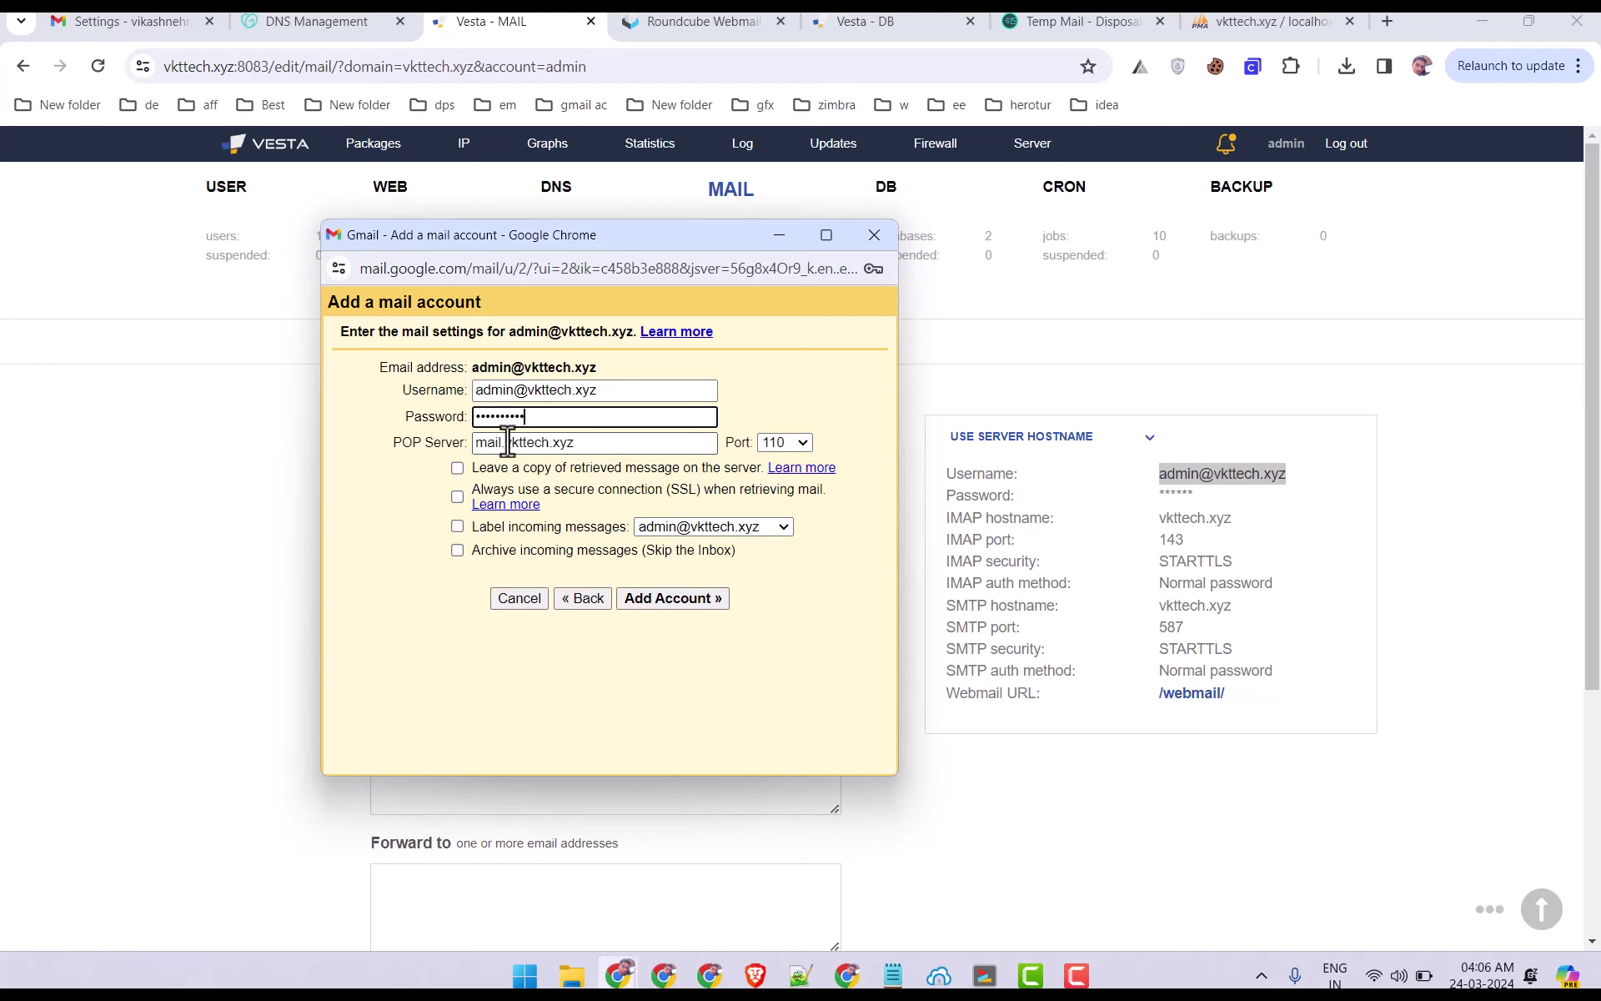
left_click_drag(508, 442, 430, 455)
key("BackSpace")
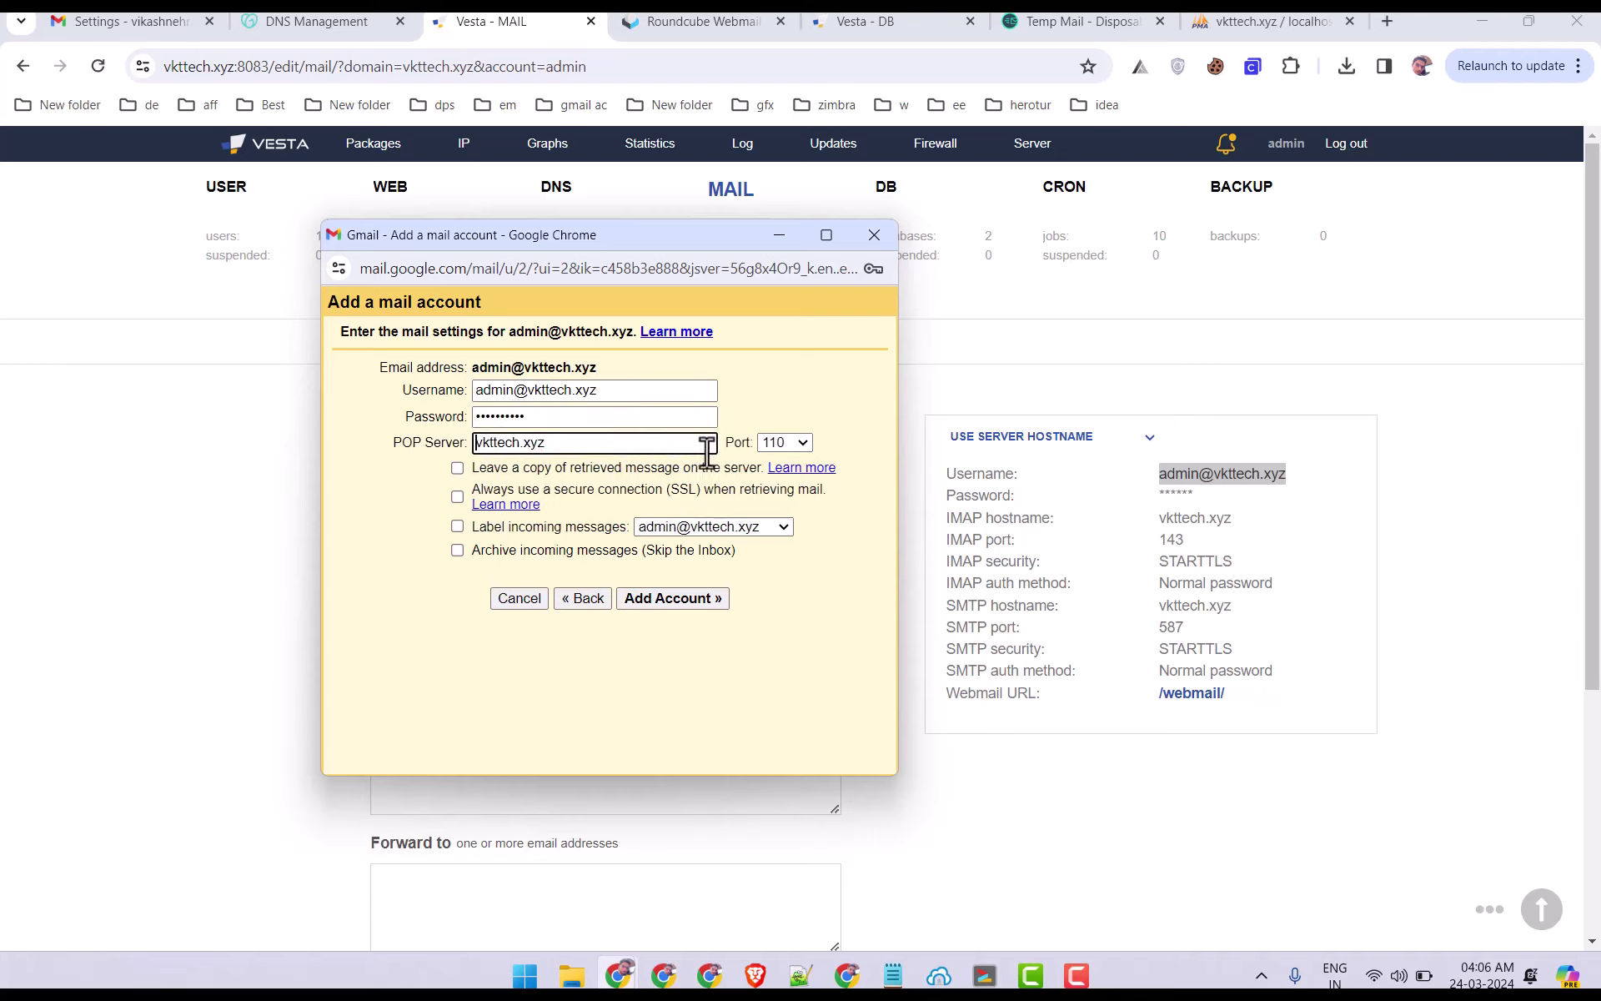
left_click(457, 467)
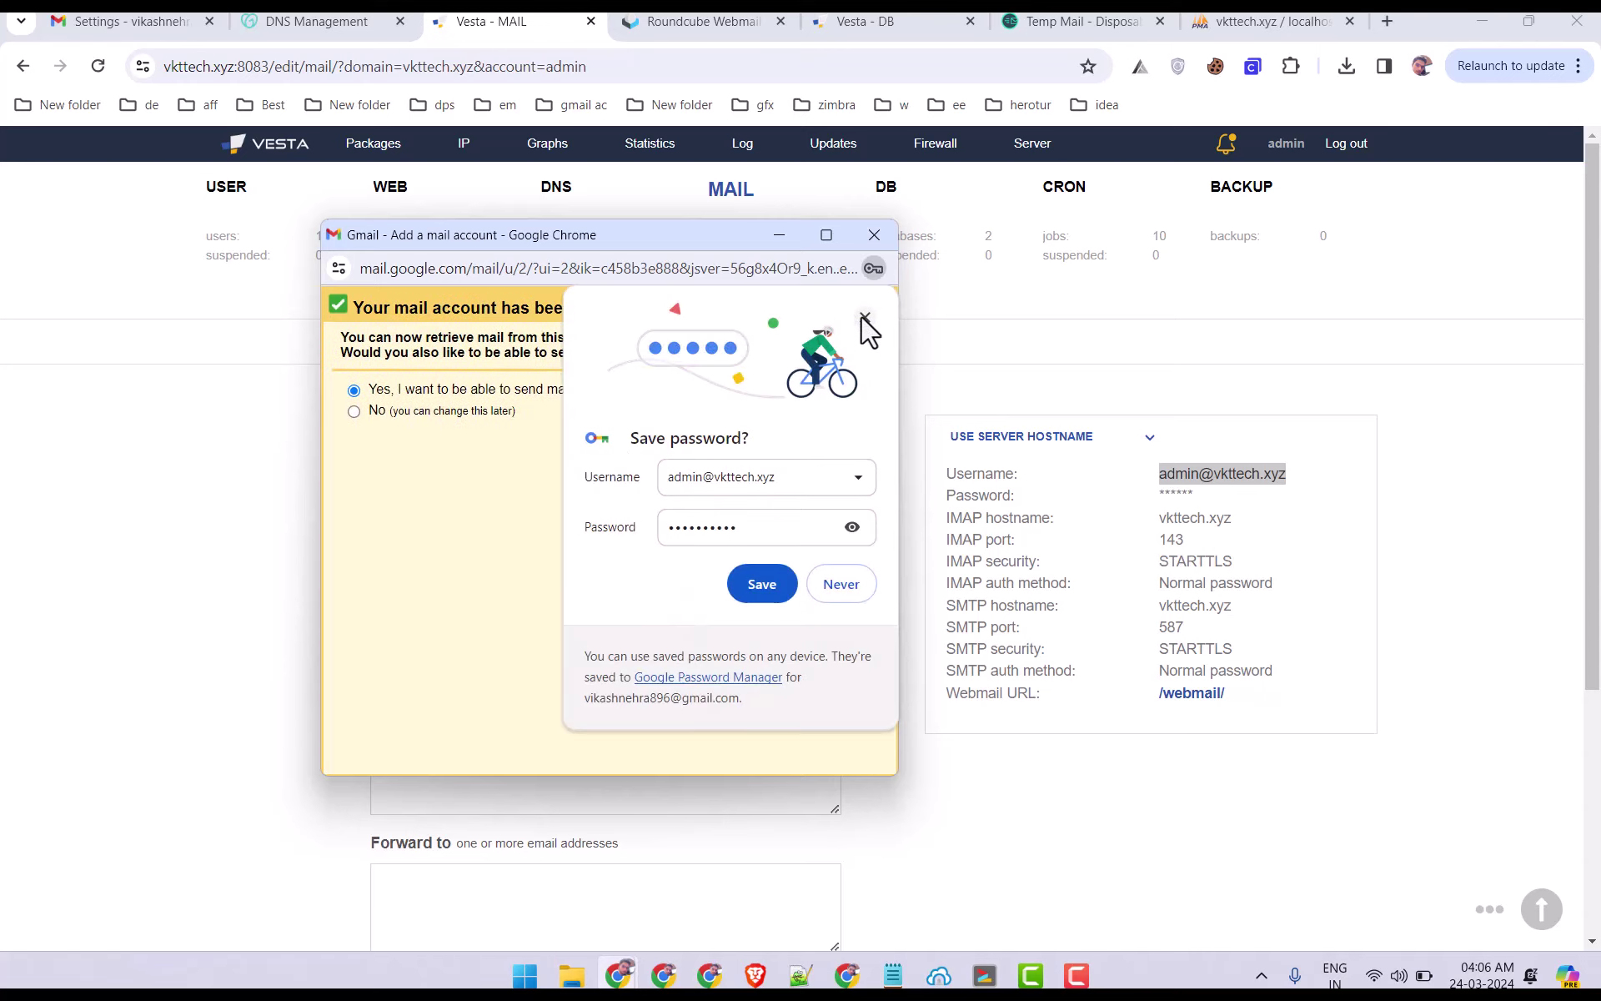
left_click(866, 318)
left_click_drag(394, 309, 668, 313)
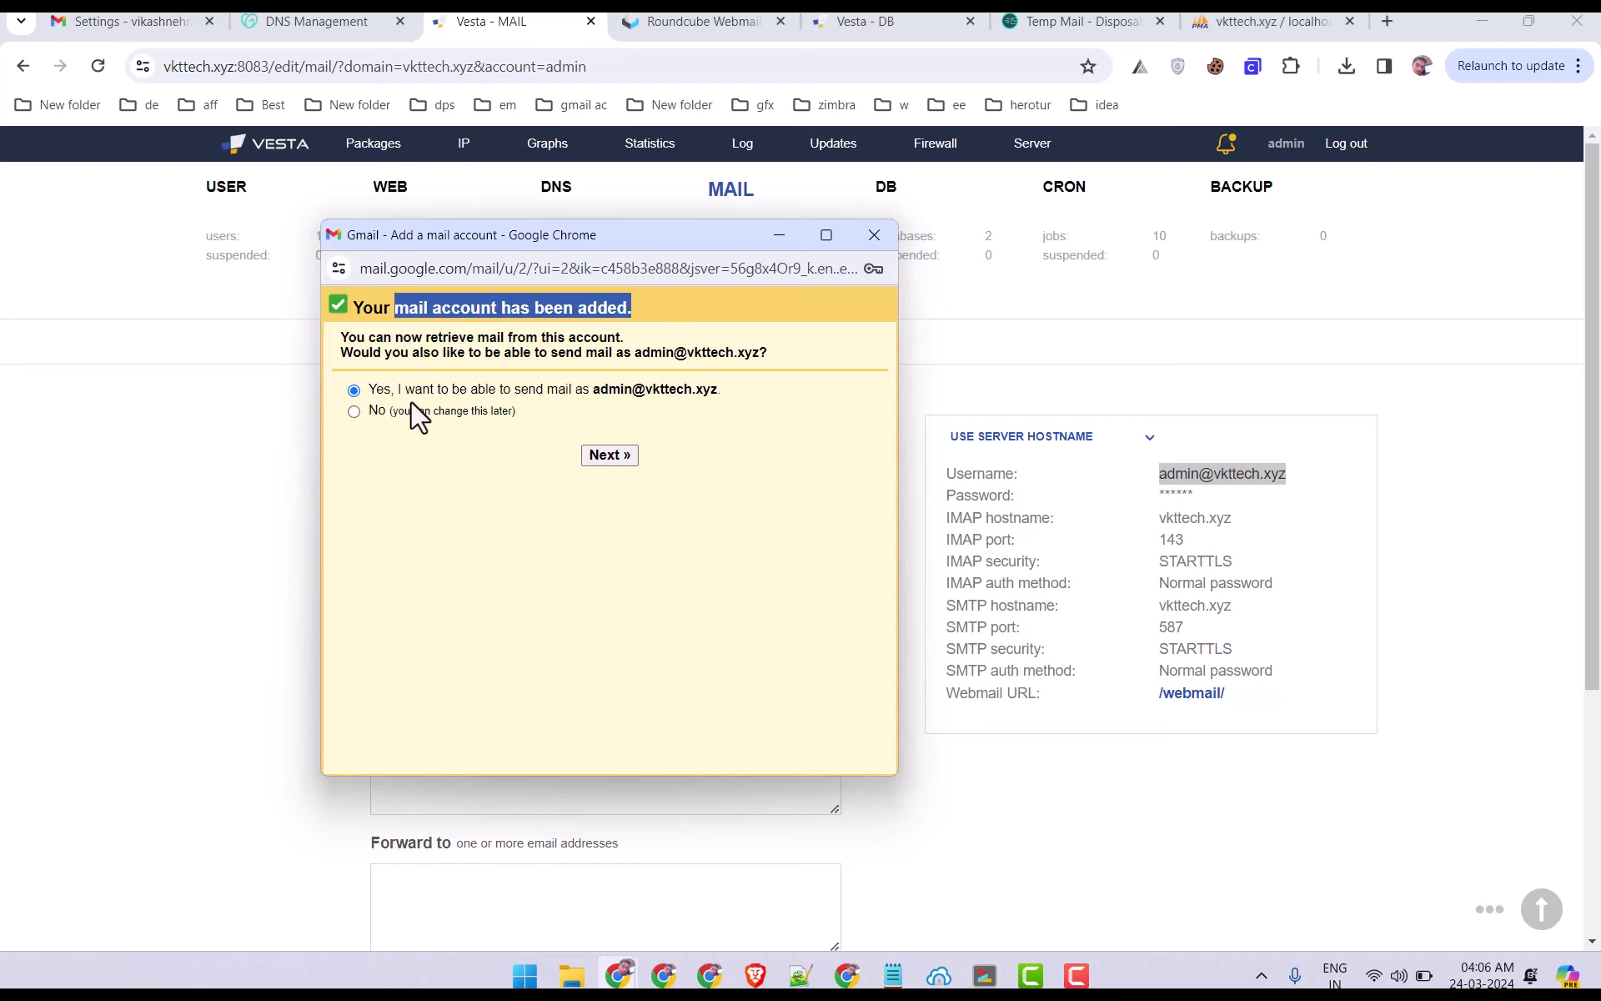
left_click(607, 455)
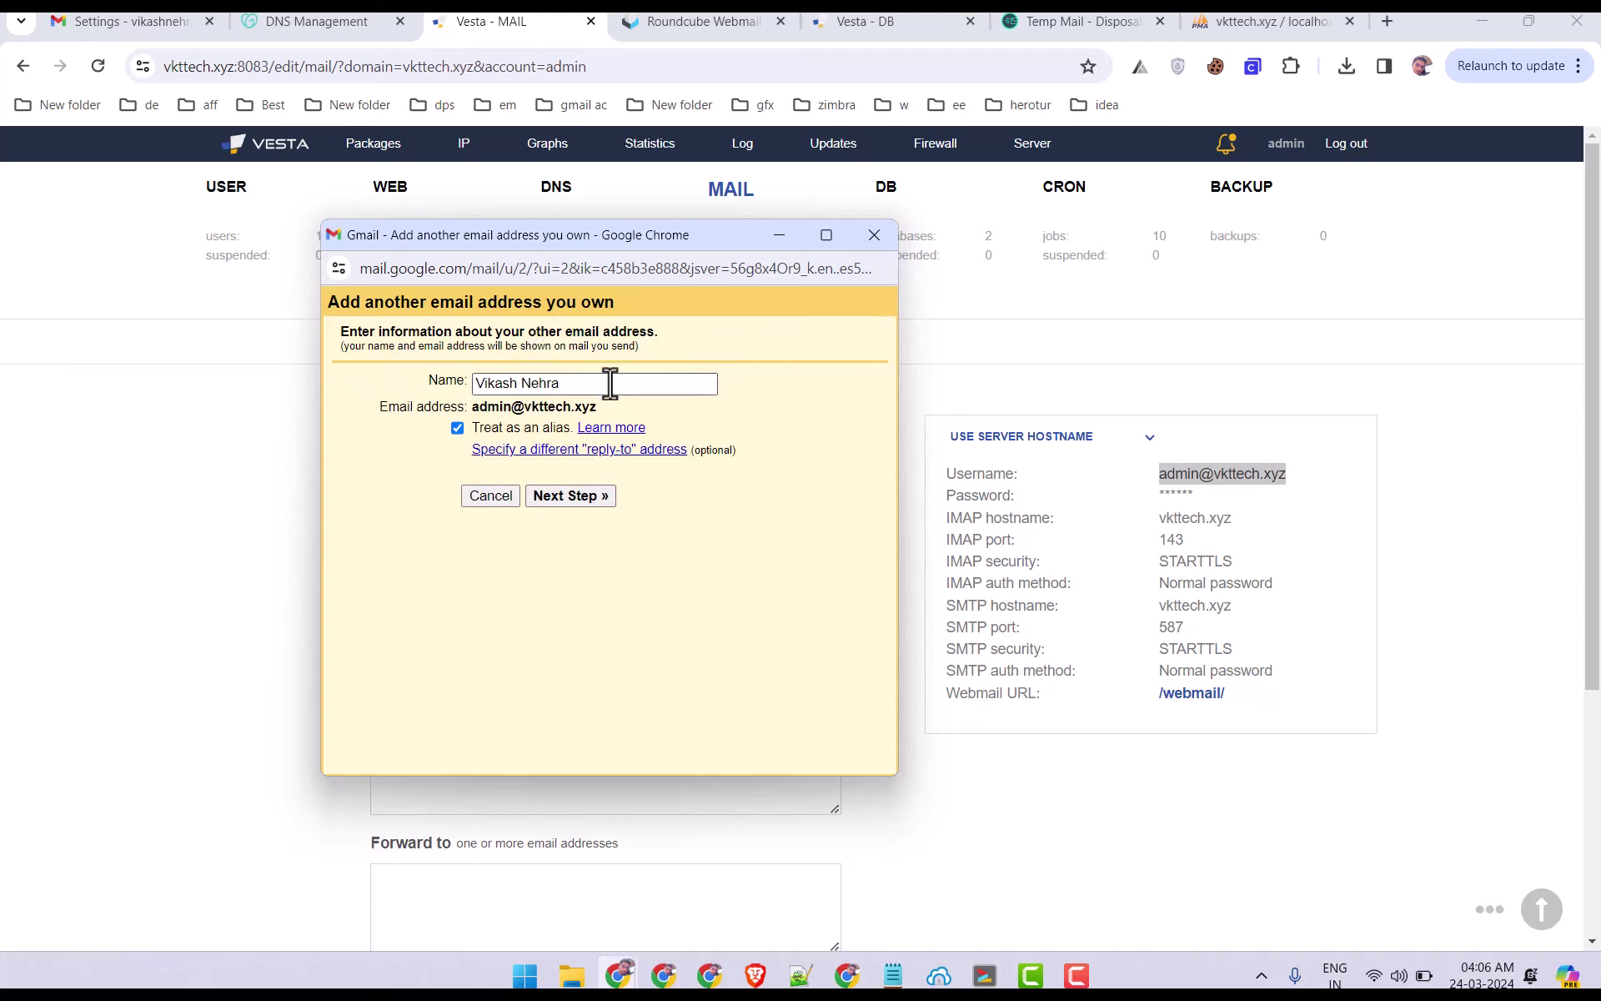
left_click_drag(610, 383, 442, 385)
type("admin")
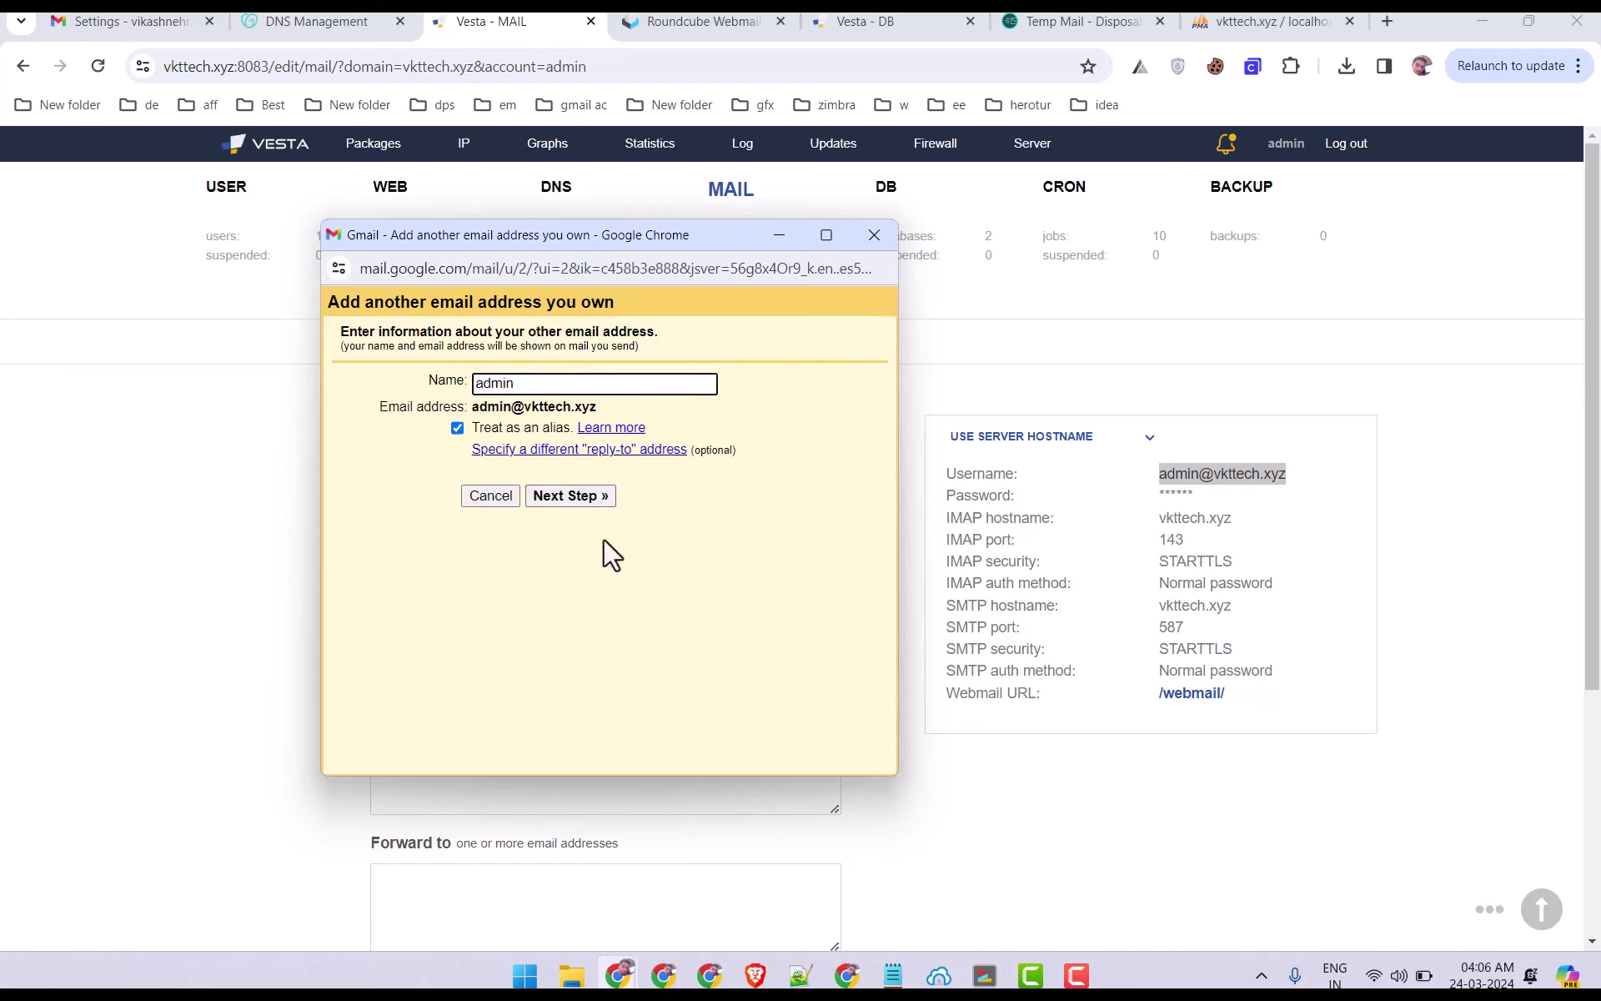
left_click(602, 498)
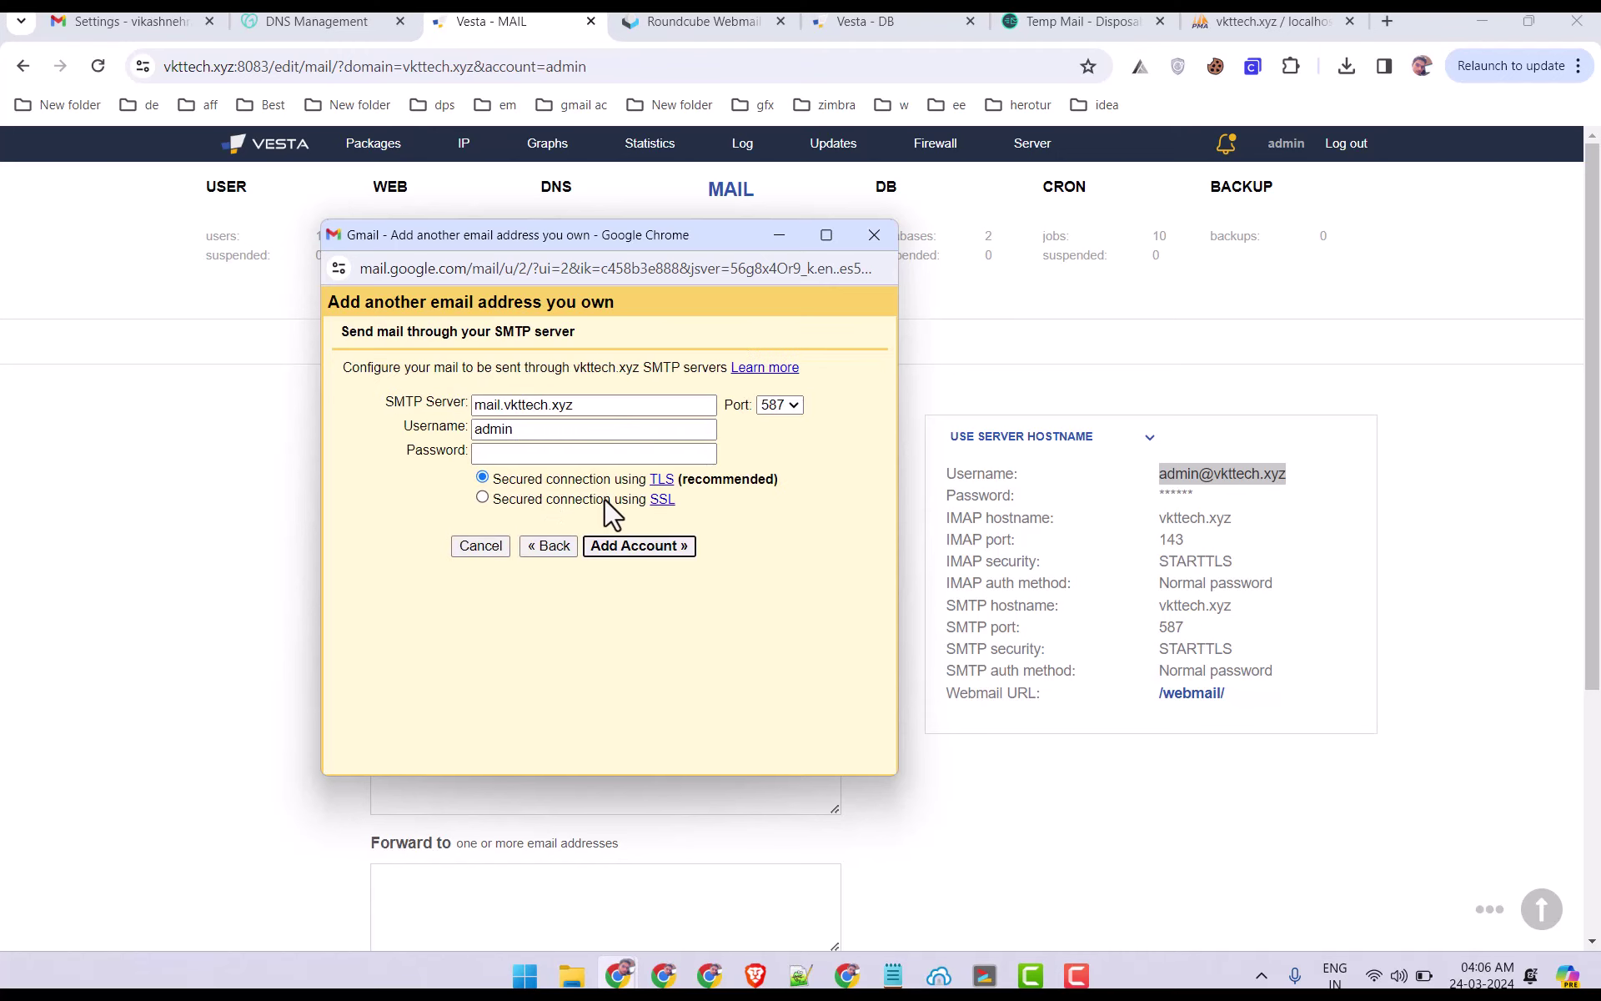
Change the SMTP server from mail.vkttech.xyz to vkttech.xyz.
left_click(130, 21)
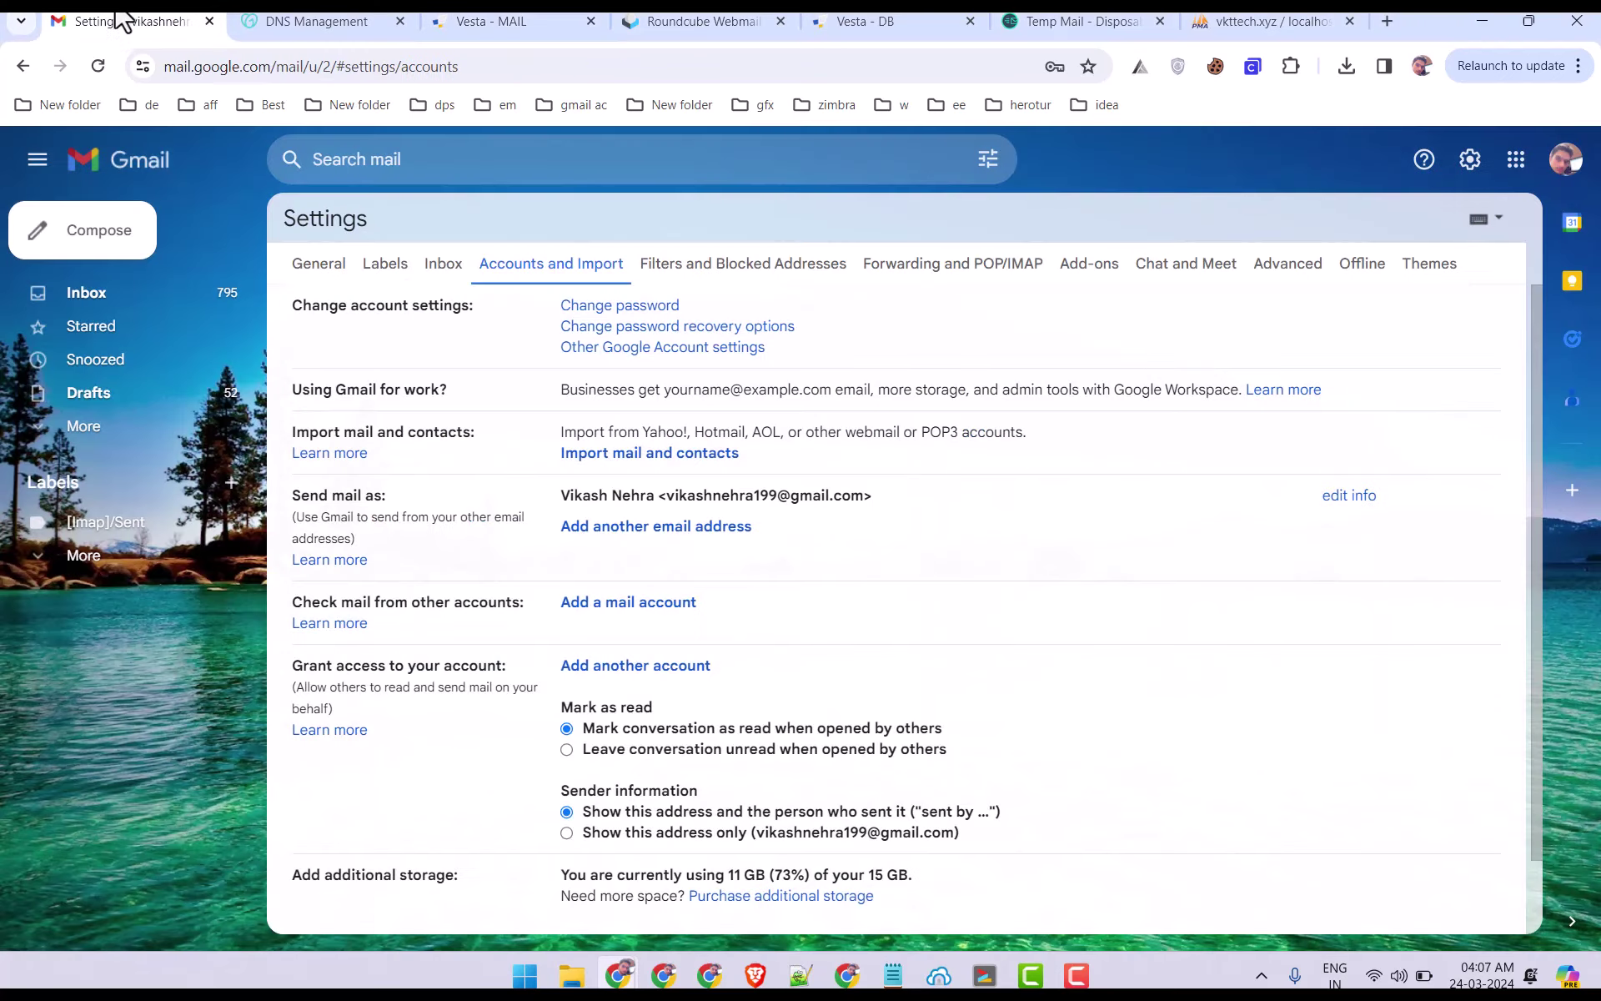
mouse_move(622, 976)
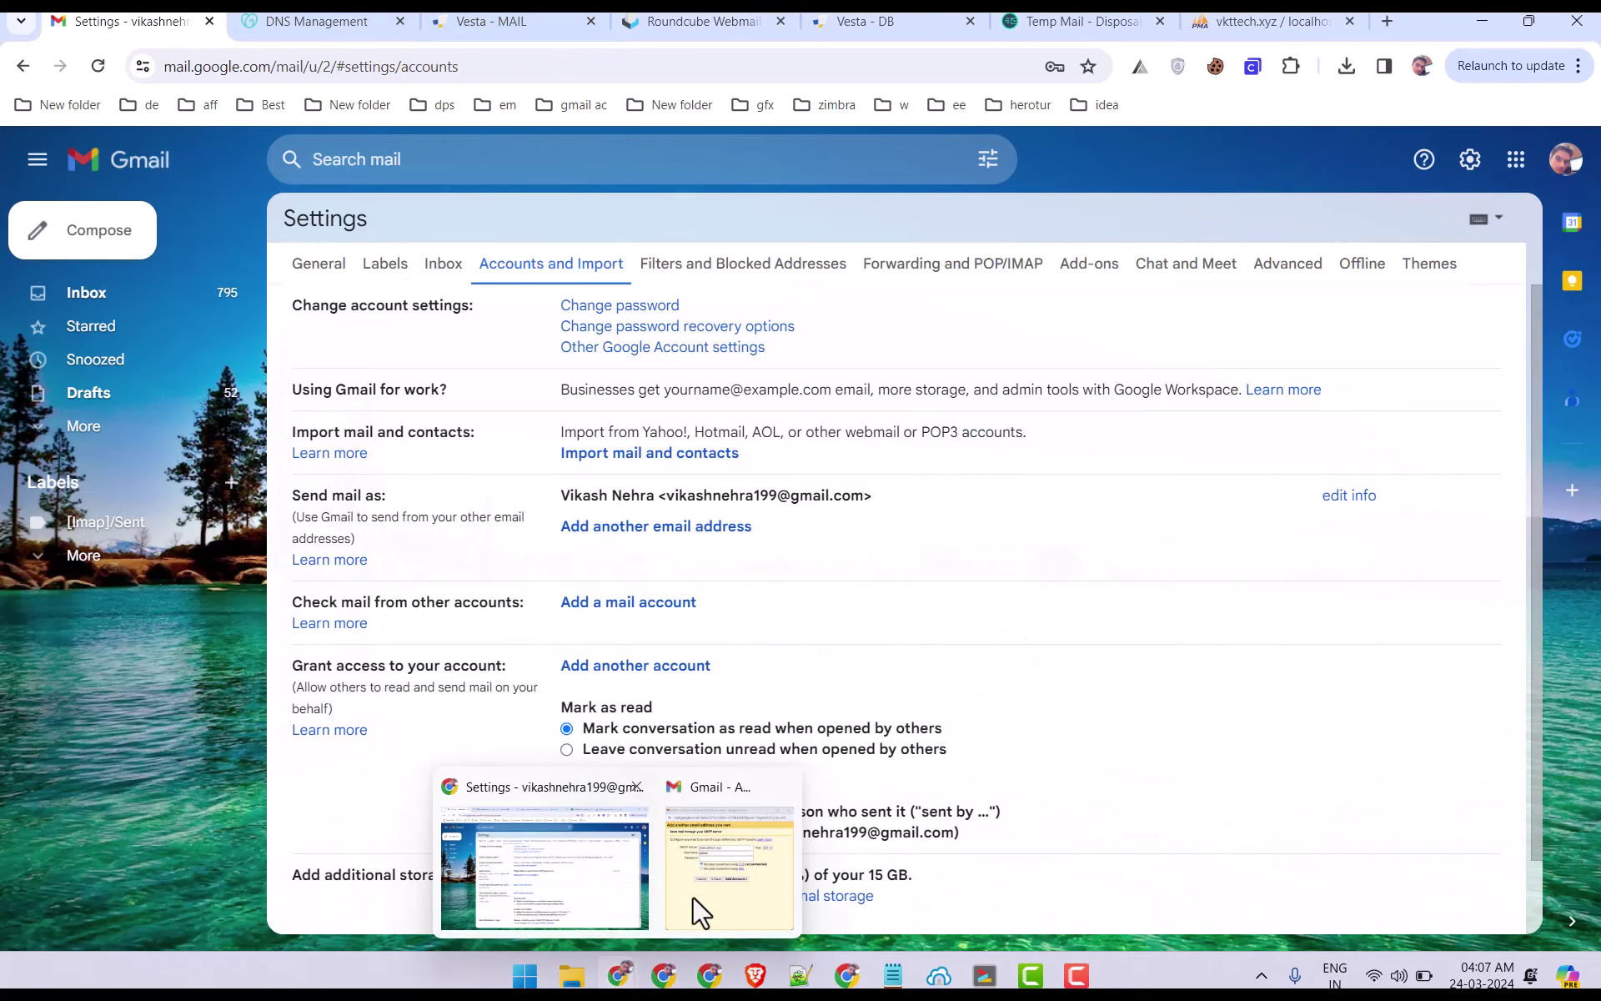
left_click(697, 912)
left_click_drag(493, 407, 553, 436)
left_click(531, 406)
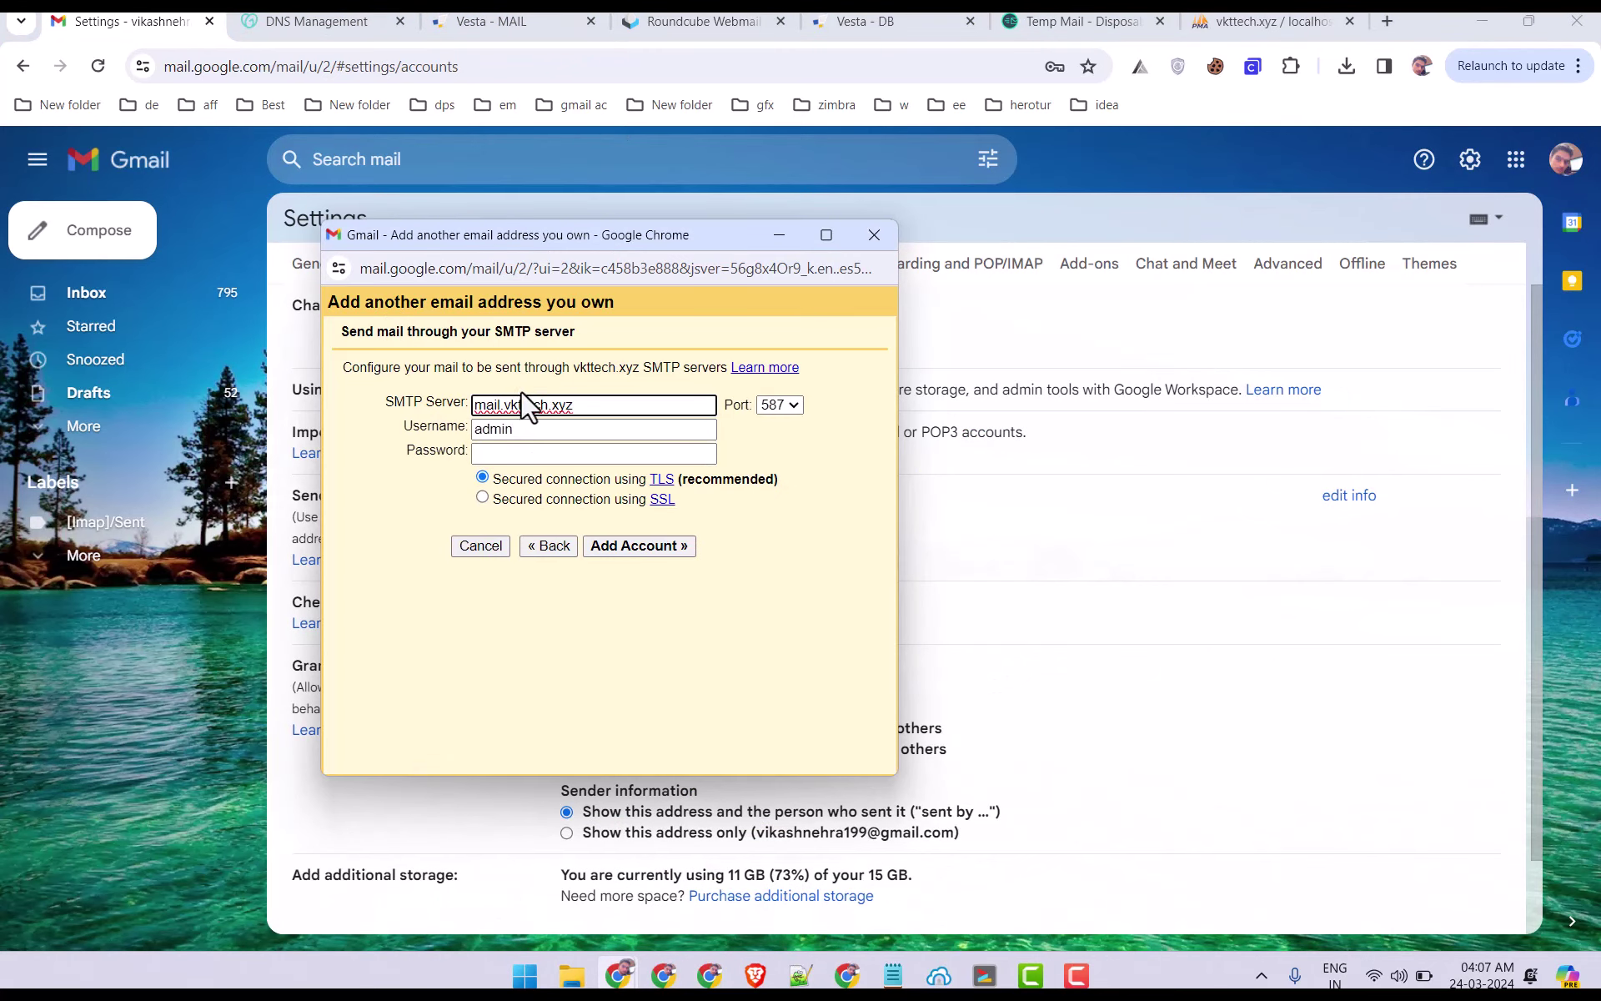
left_click_drag(502, 406, 402, 407)
key("BackSpace")
left_click(439, 428)
left_click(501, 18)
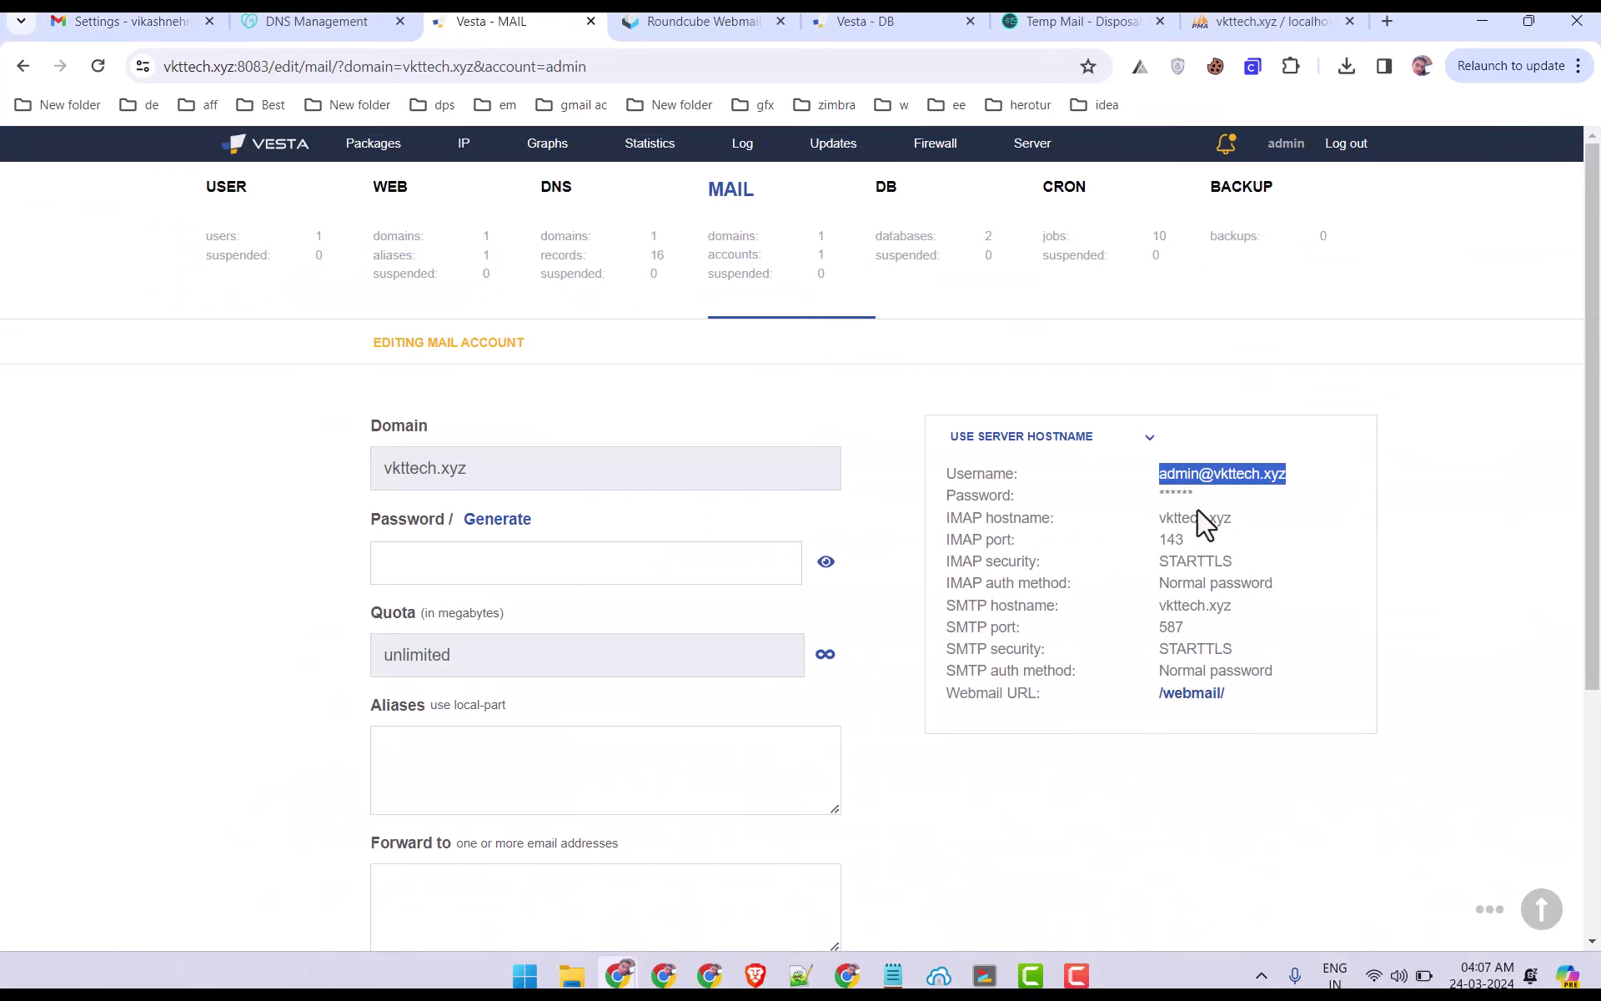
right_click(1219, 473)
left_click(1232, 484)
mouse_move(635, 982)
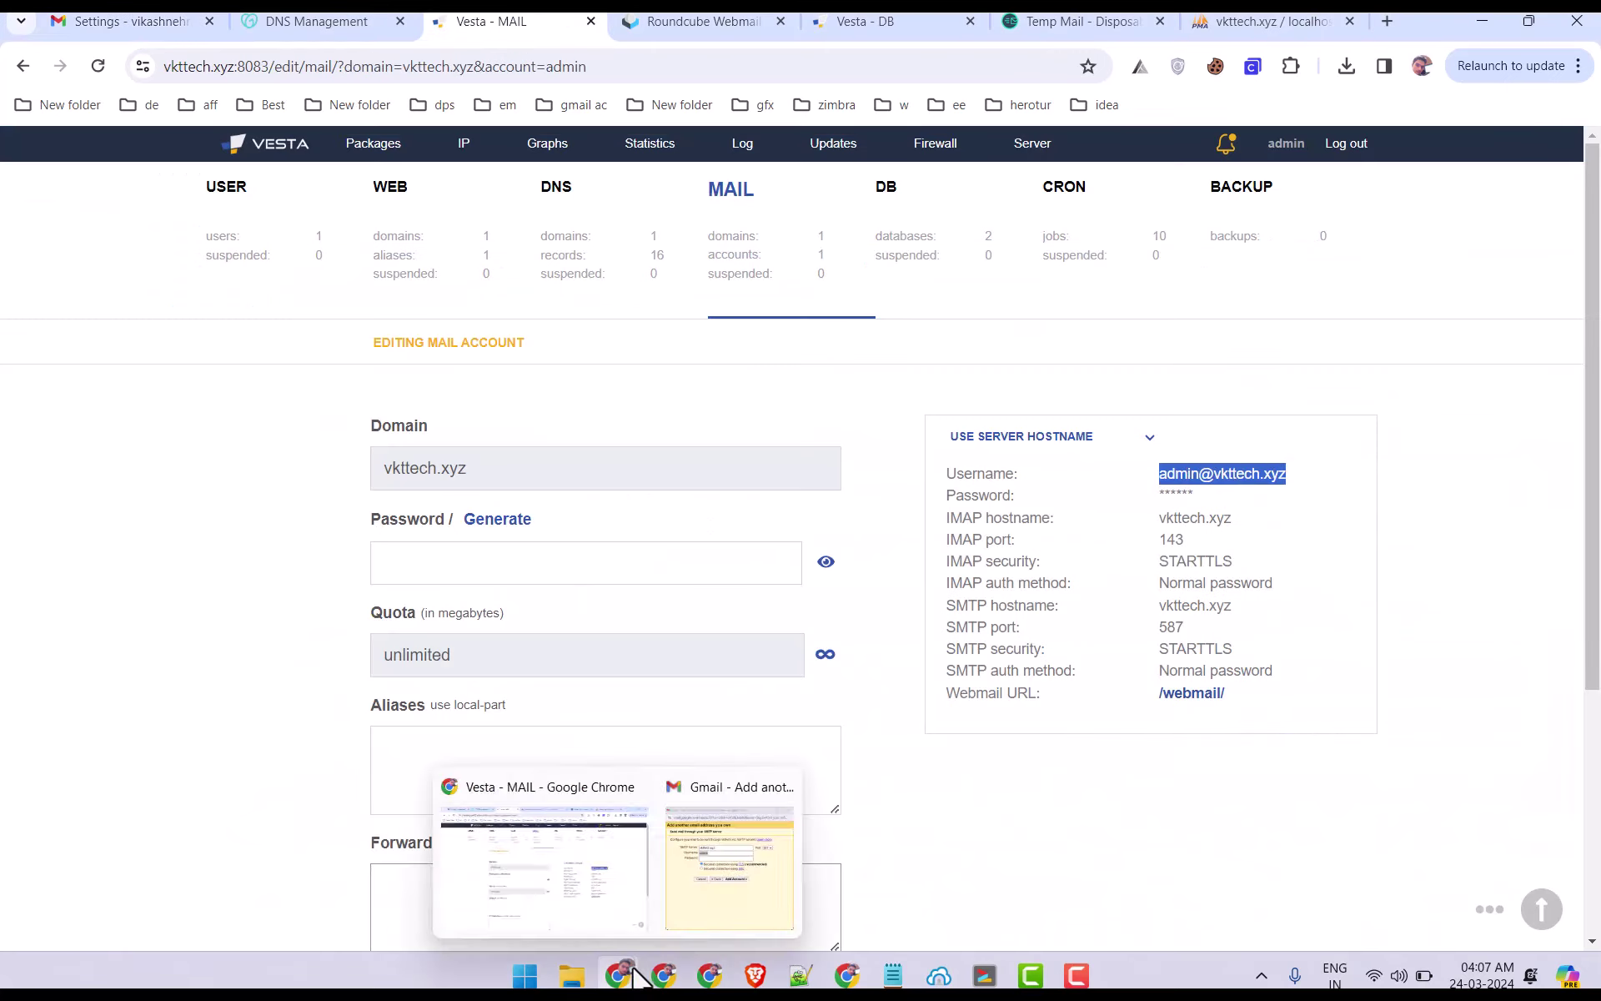
left_click(707, 885)
key("ctrl+v")
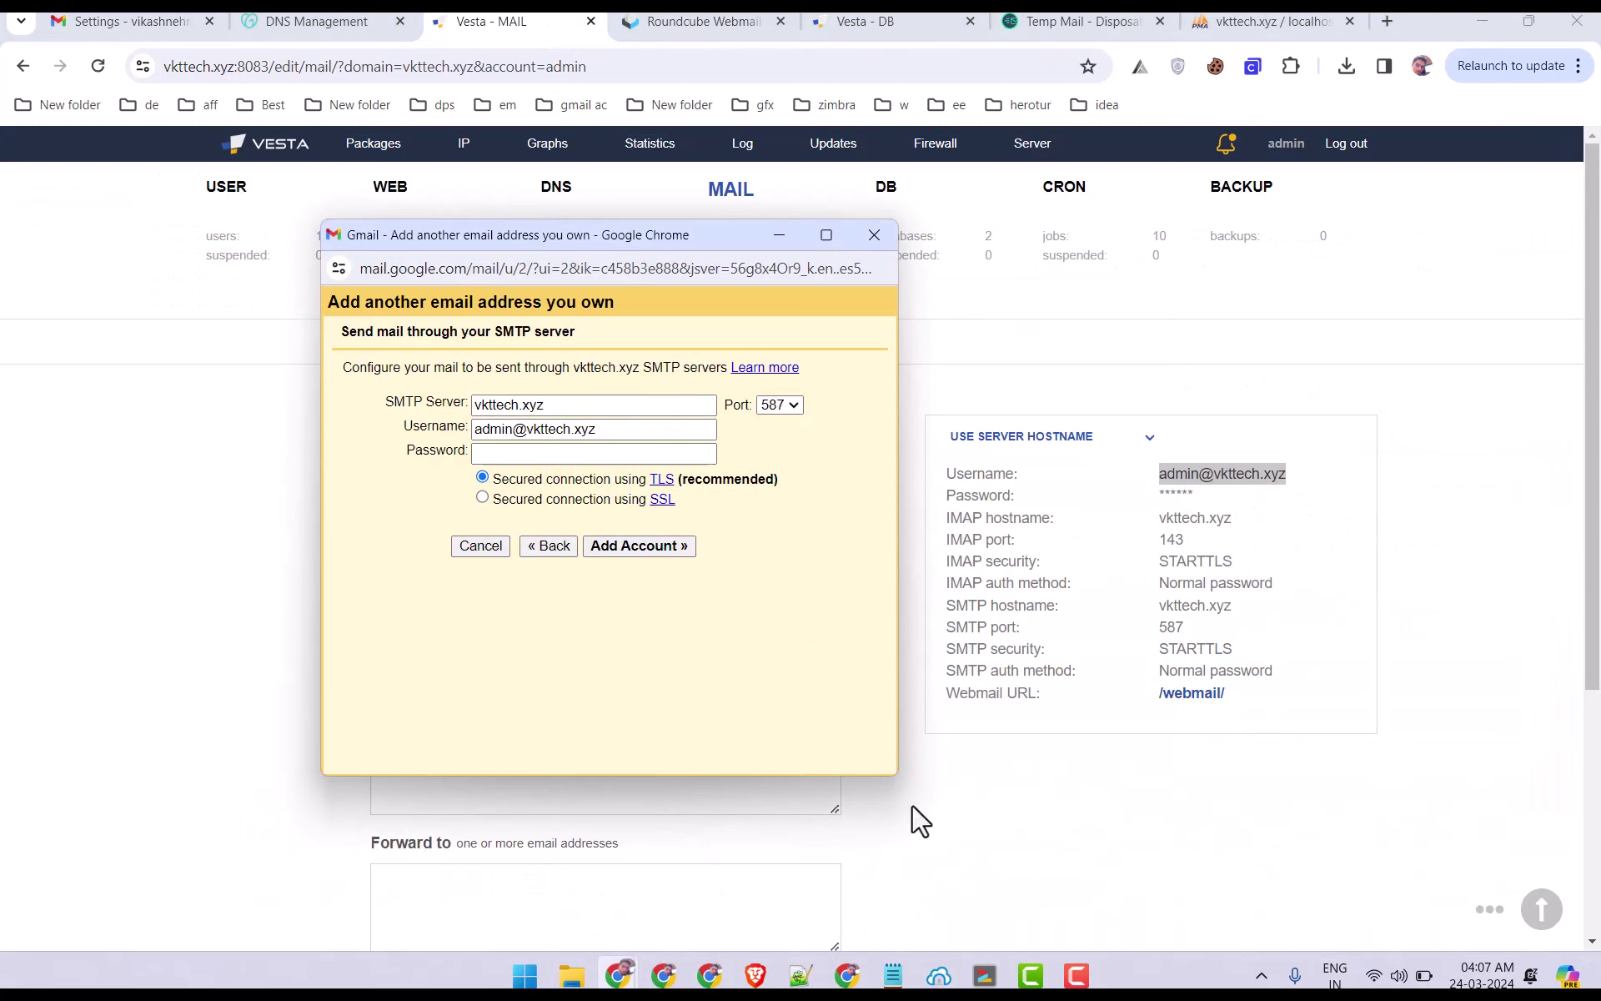
Paste the account password and submit the SMTP settings on port 587.
left_click(895, 977)
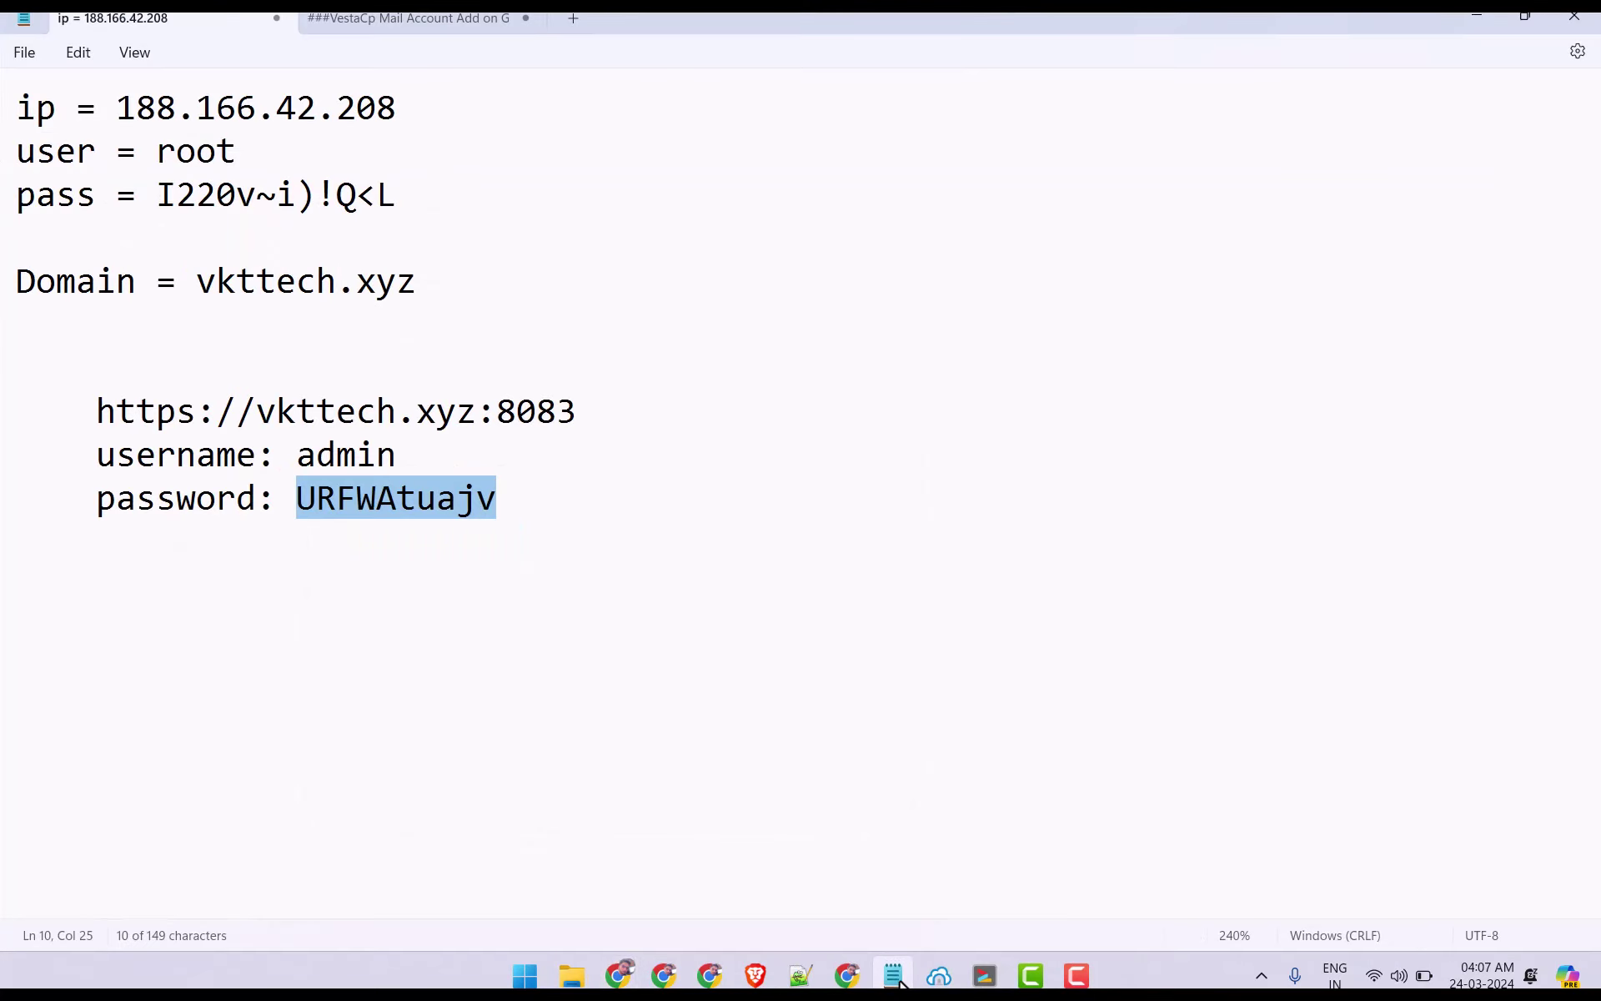
key("ctrl+c")
left_click(895, 977)
left_click(511, 453)
key("ctrl+v")
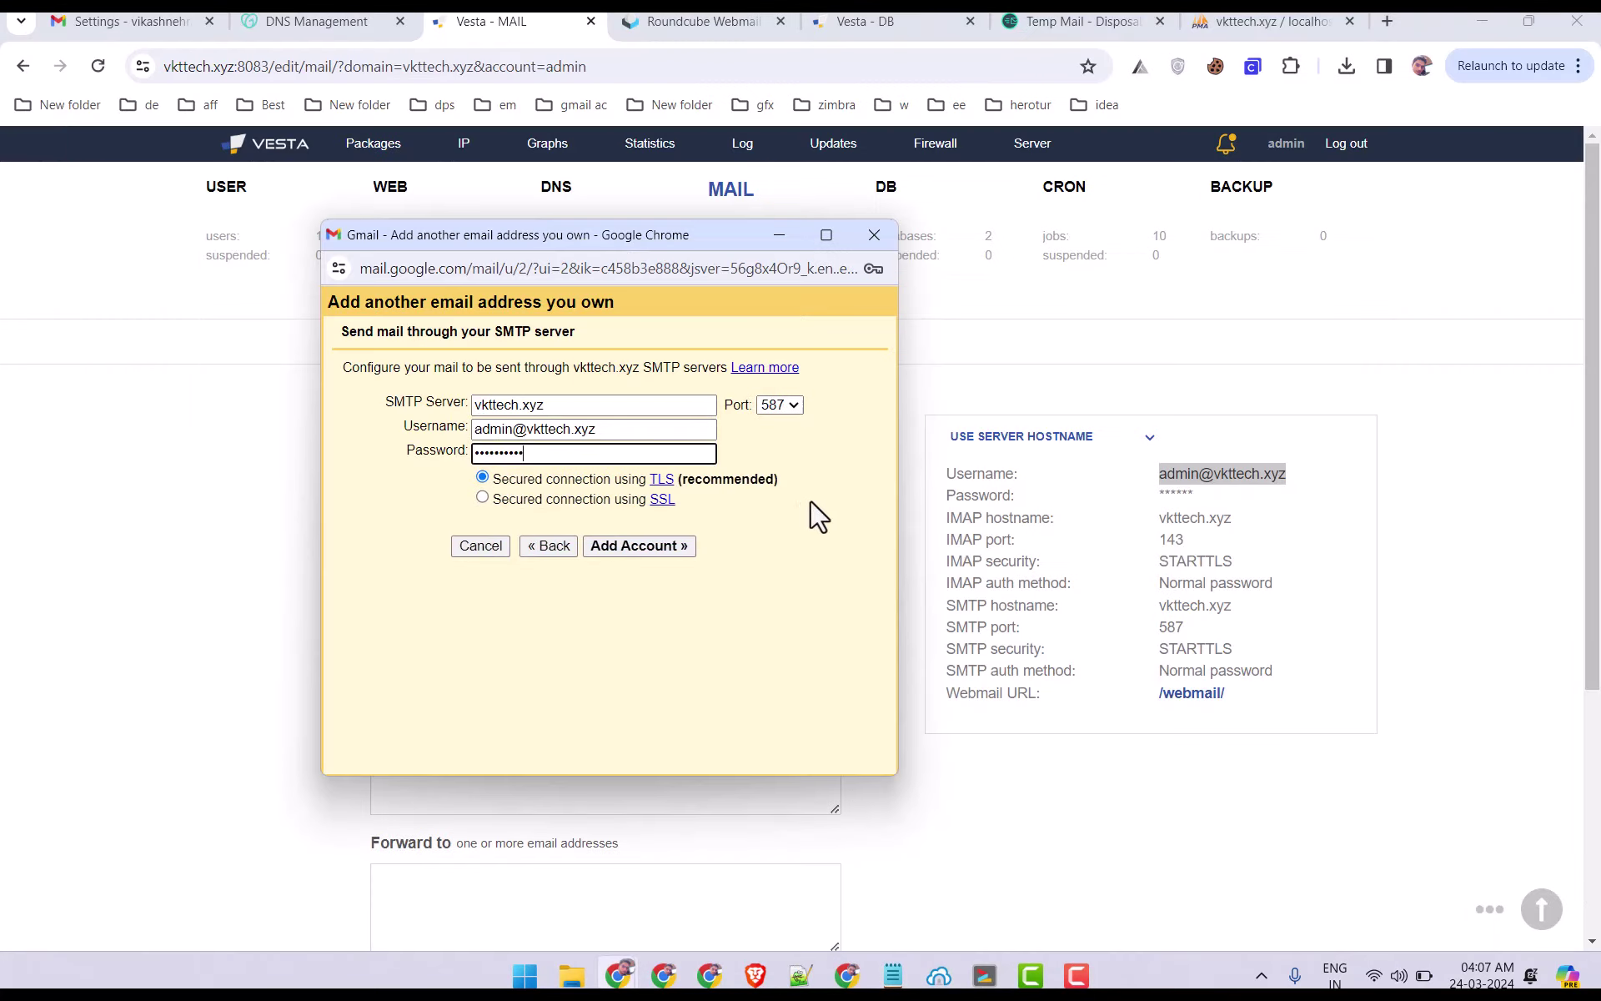
left_click(542, 513)
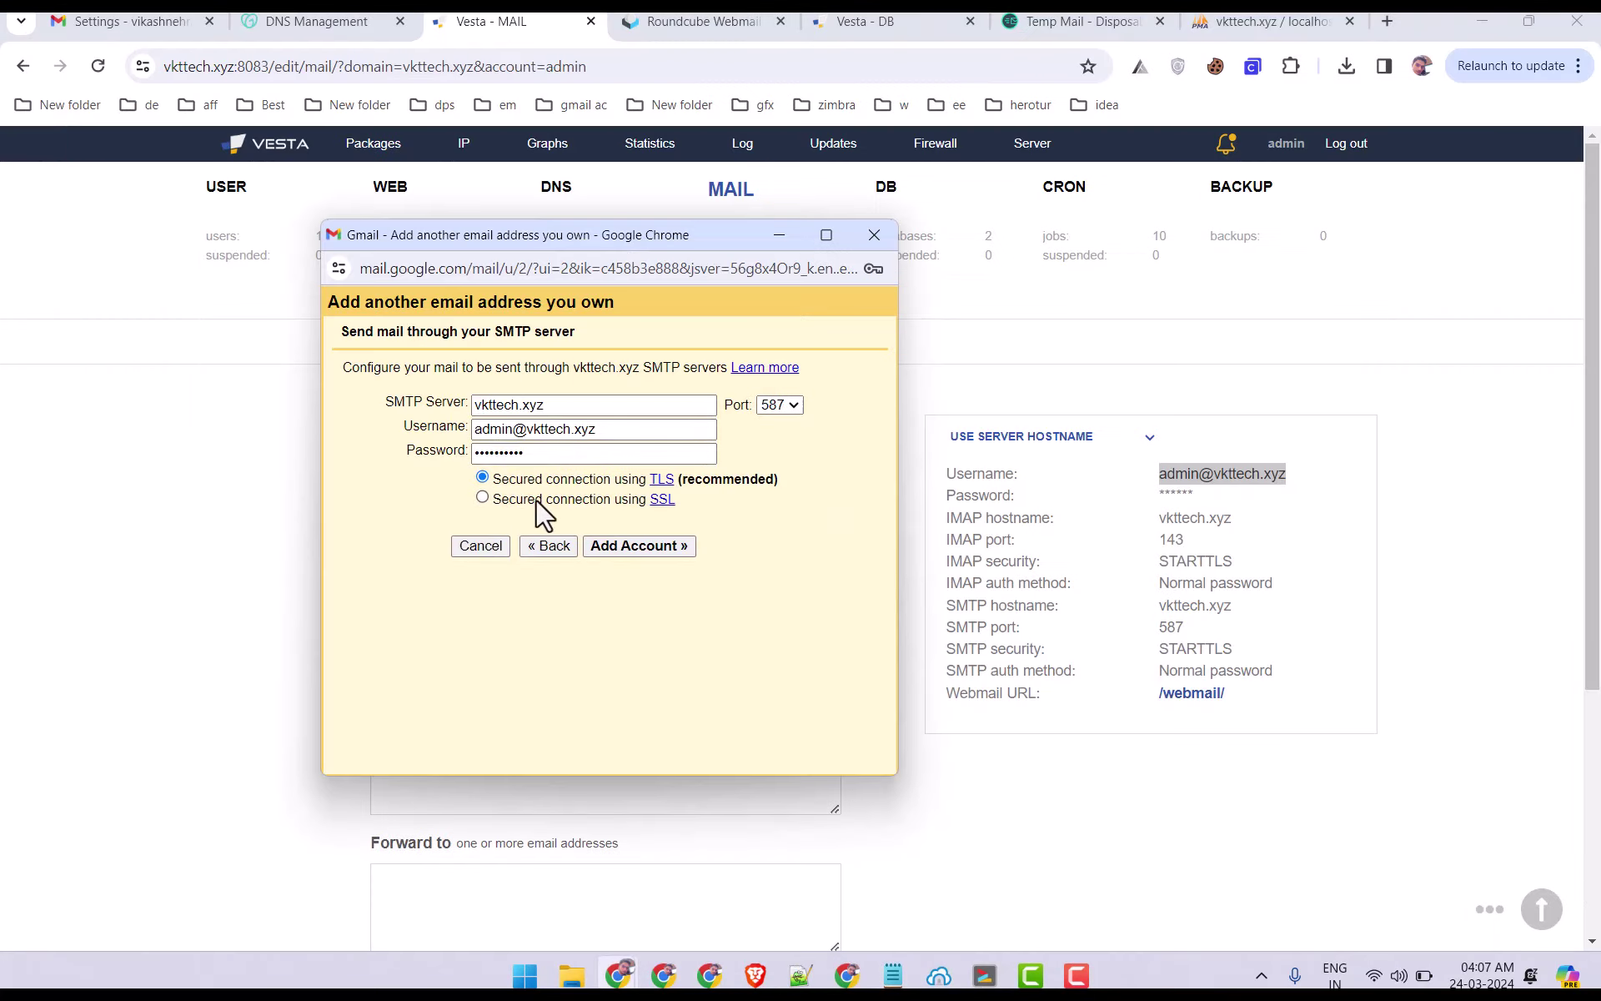
left_click(677, 547)
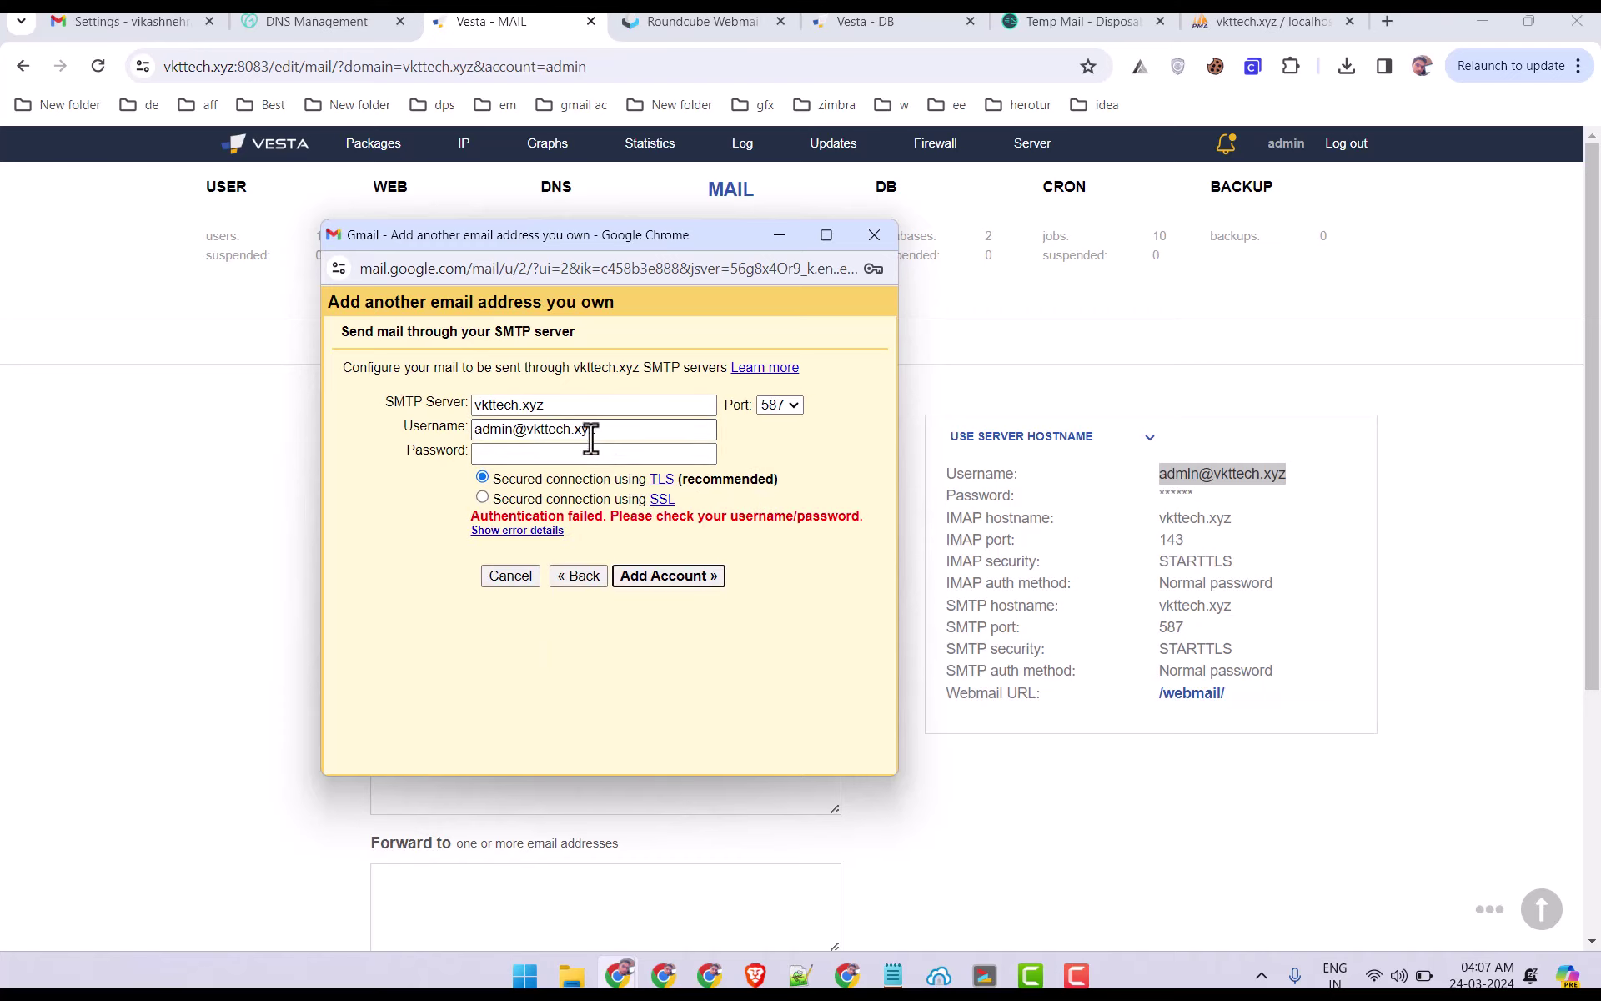
Retry the SMTP check on port 587 with SSL, then on port 465.
left_click(795, 406)
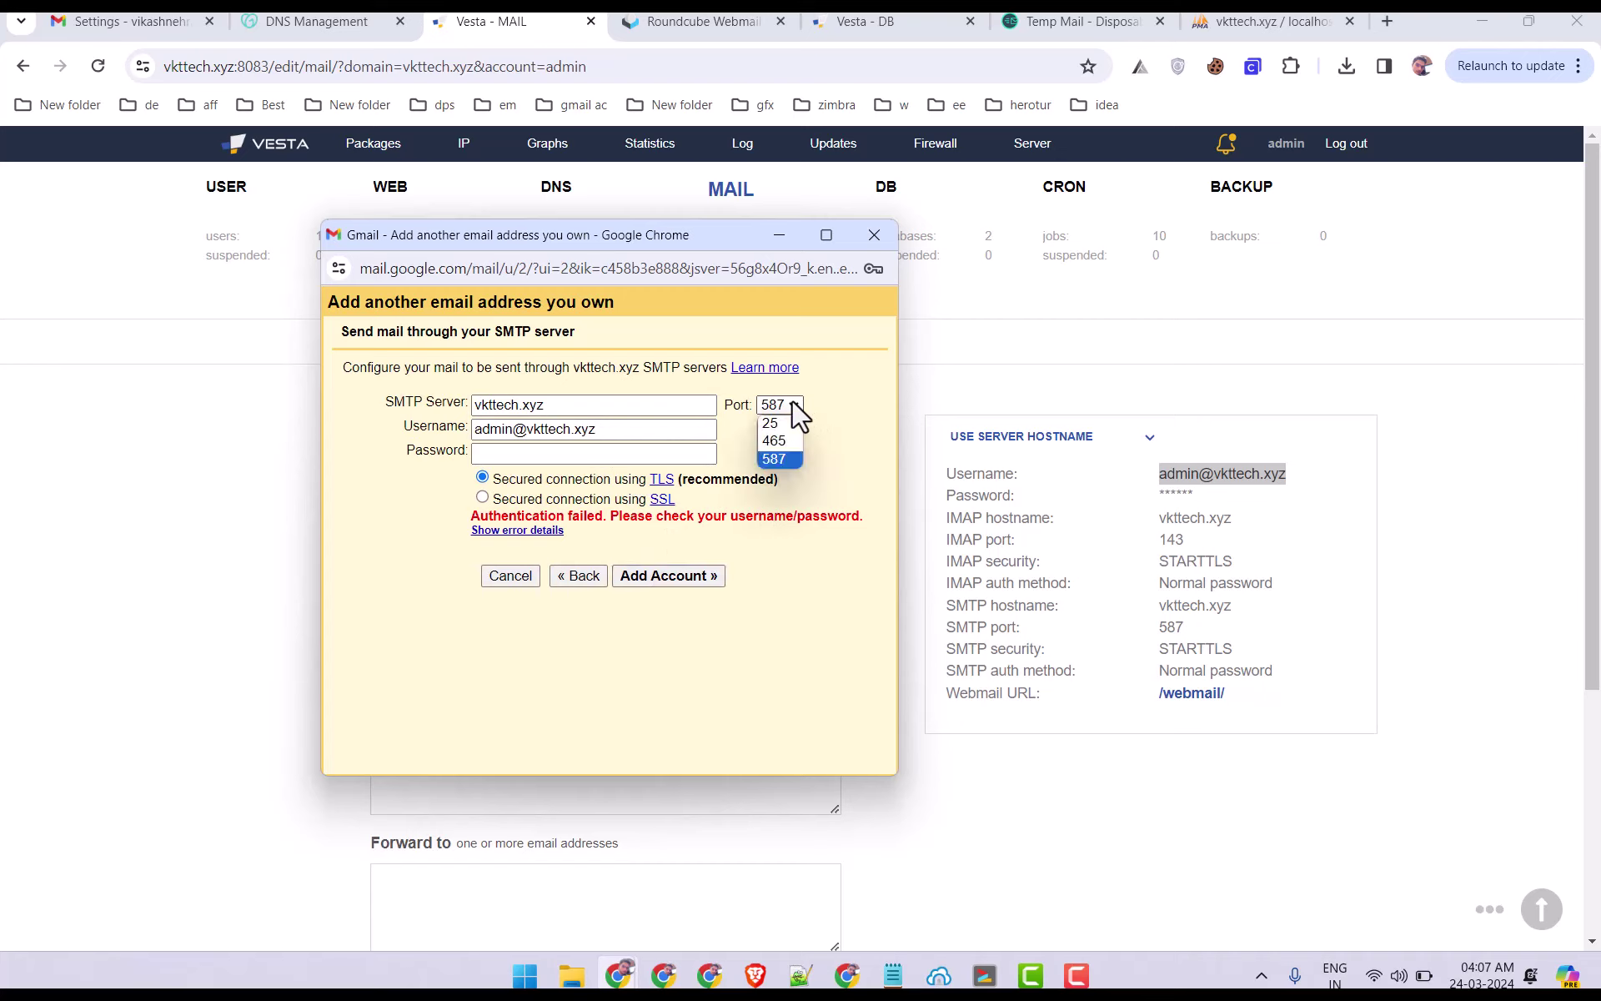
left_click(776, 494)
left_click(482, 497)
left_click(502, 453)
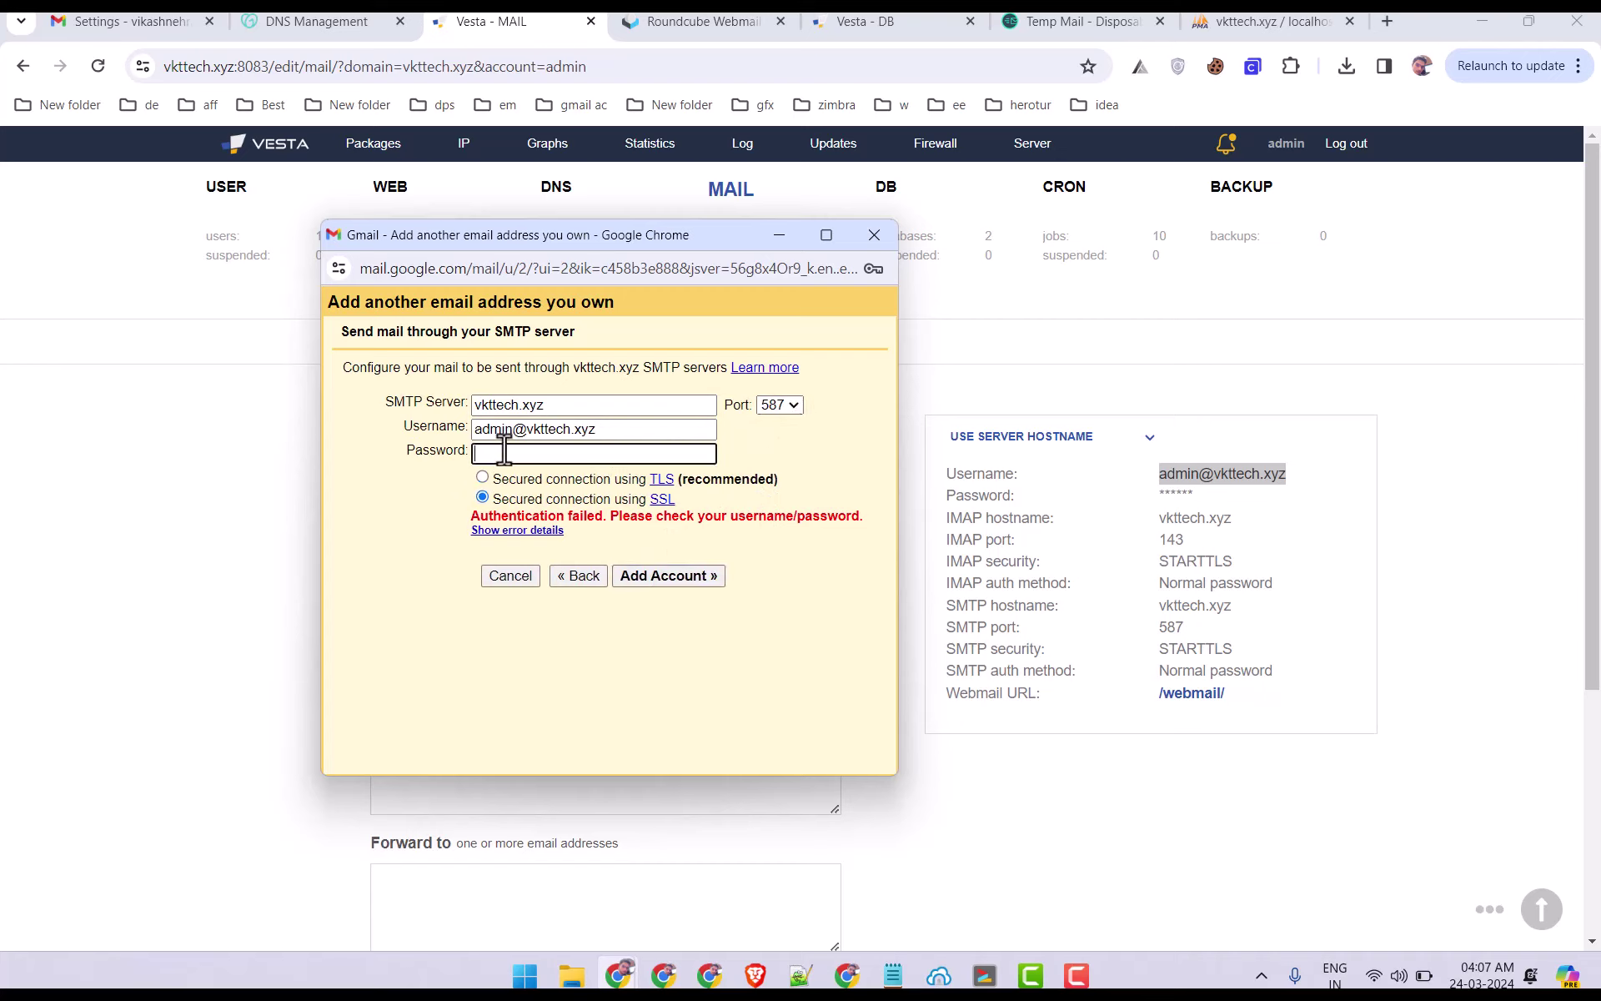
key("ctrl+v")
left_click(677, 585)
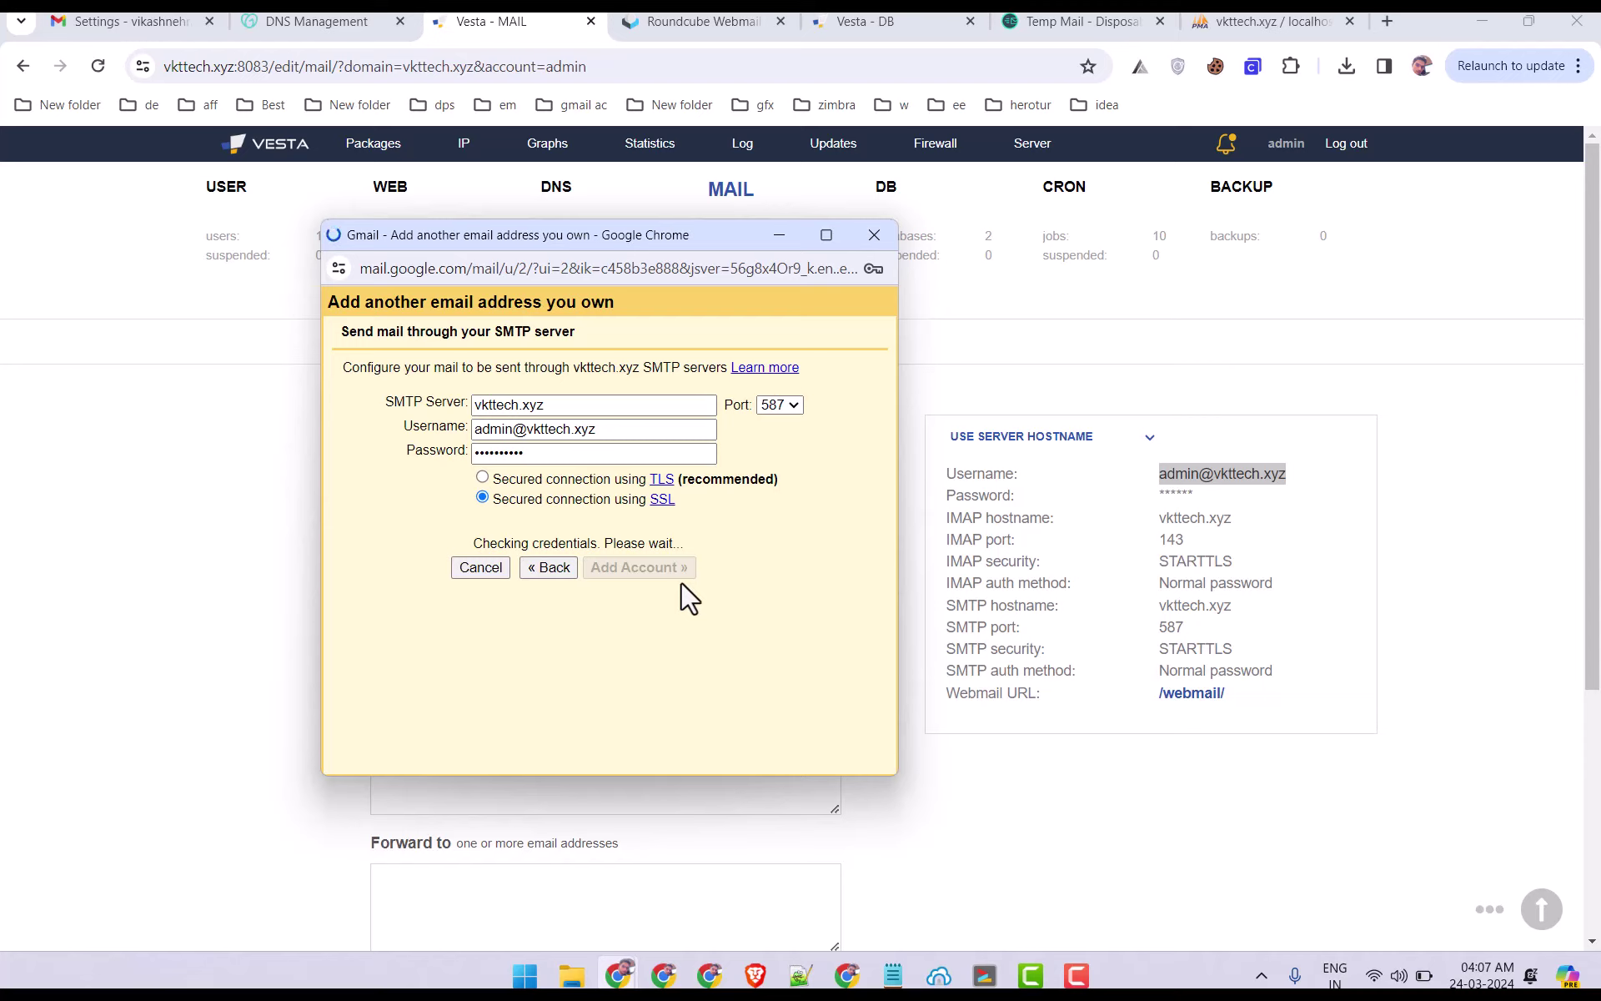
left_click(792, 406)
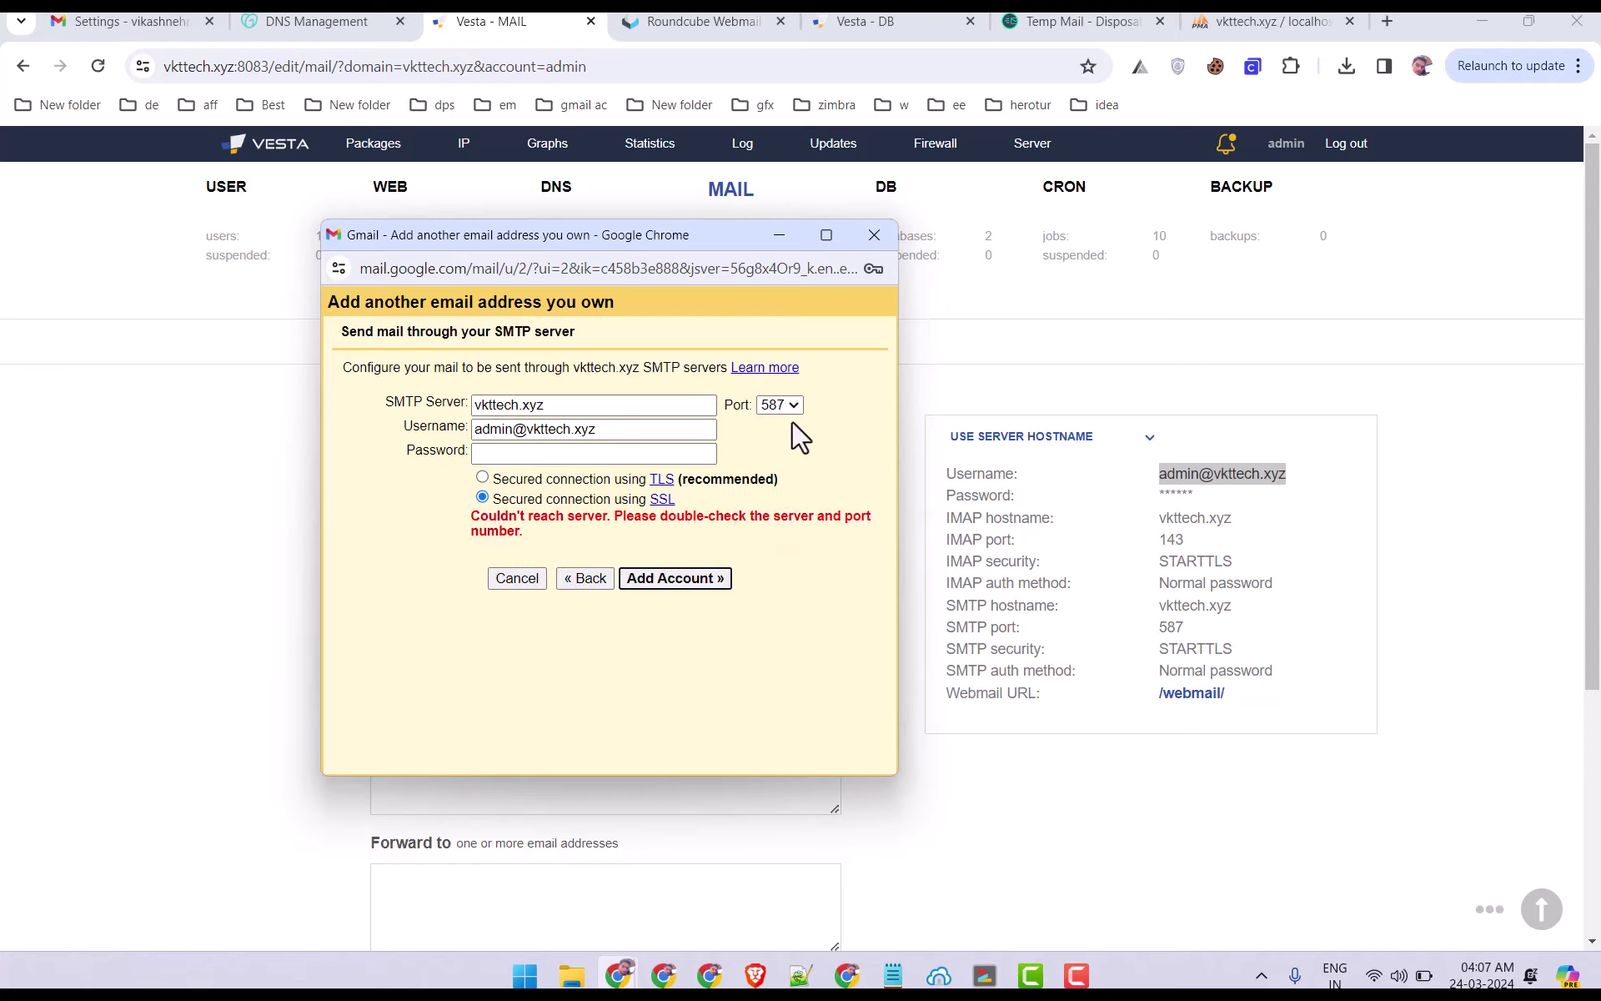
left_click(789, 409)
left_click(775, 440)
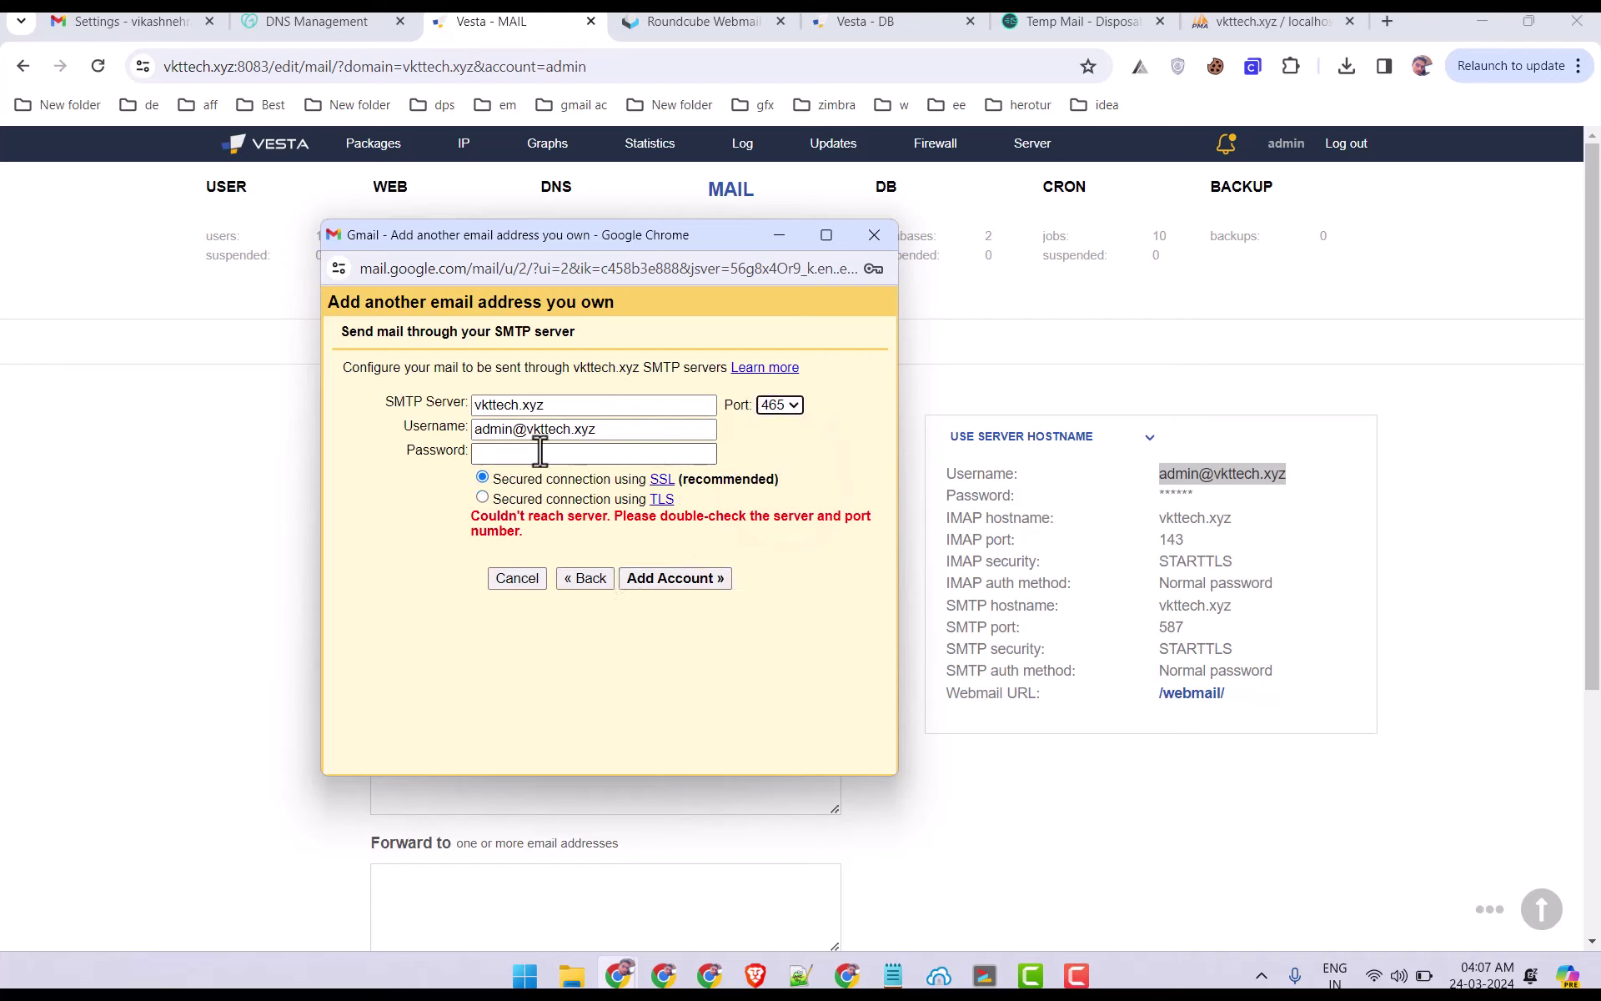
left_click(500, 454)
key("ctrl+v")
left_click(713, 582)
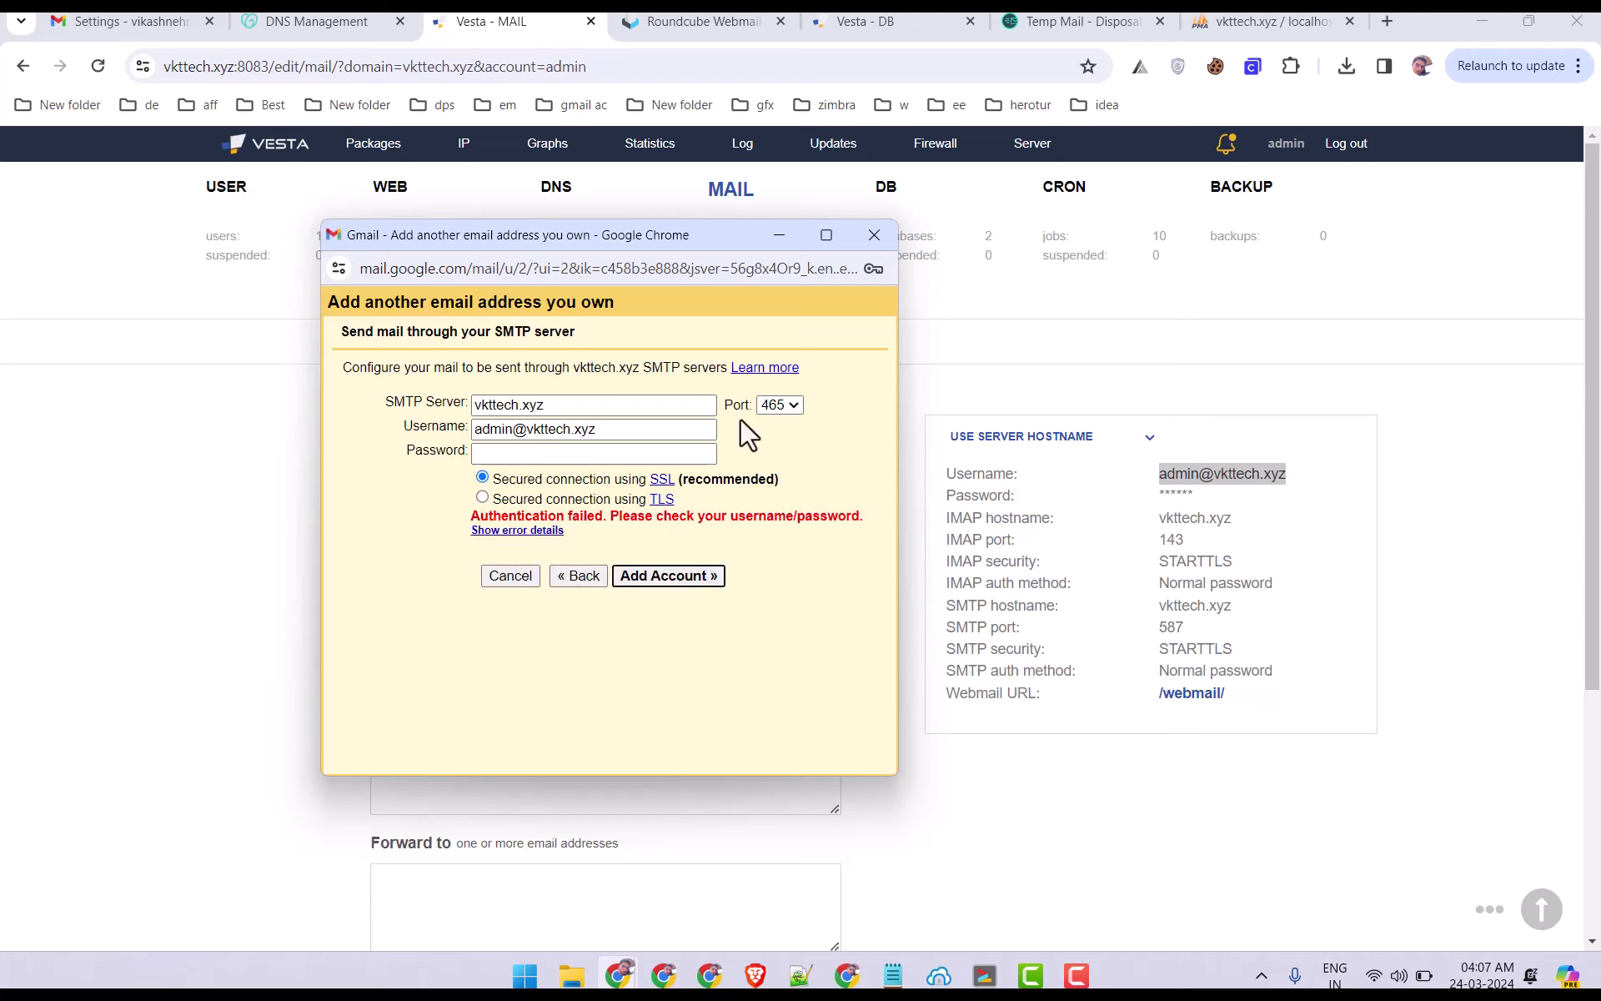
Switch to port 25 with an unsecured connection and resubmit the account.
left_click(785, 409)
left_click(782, 423)
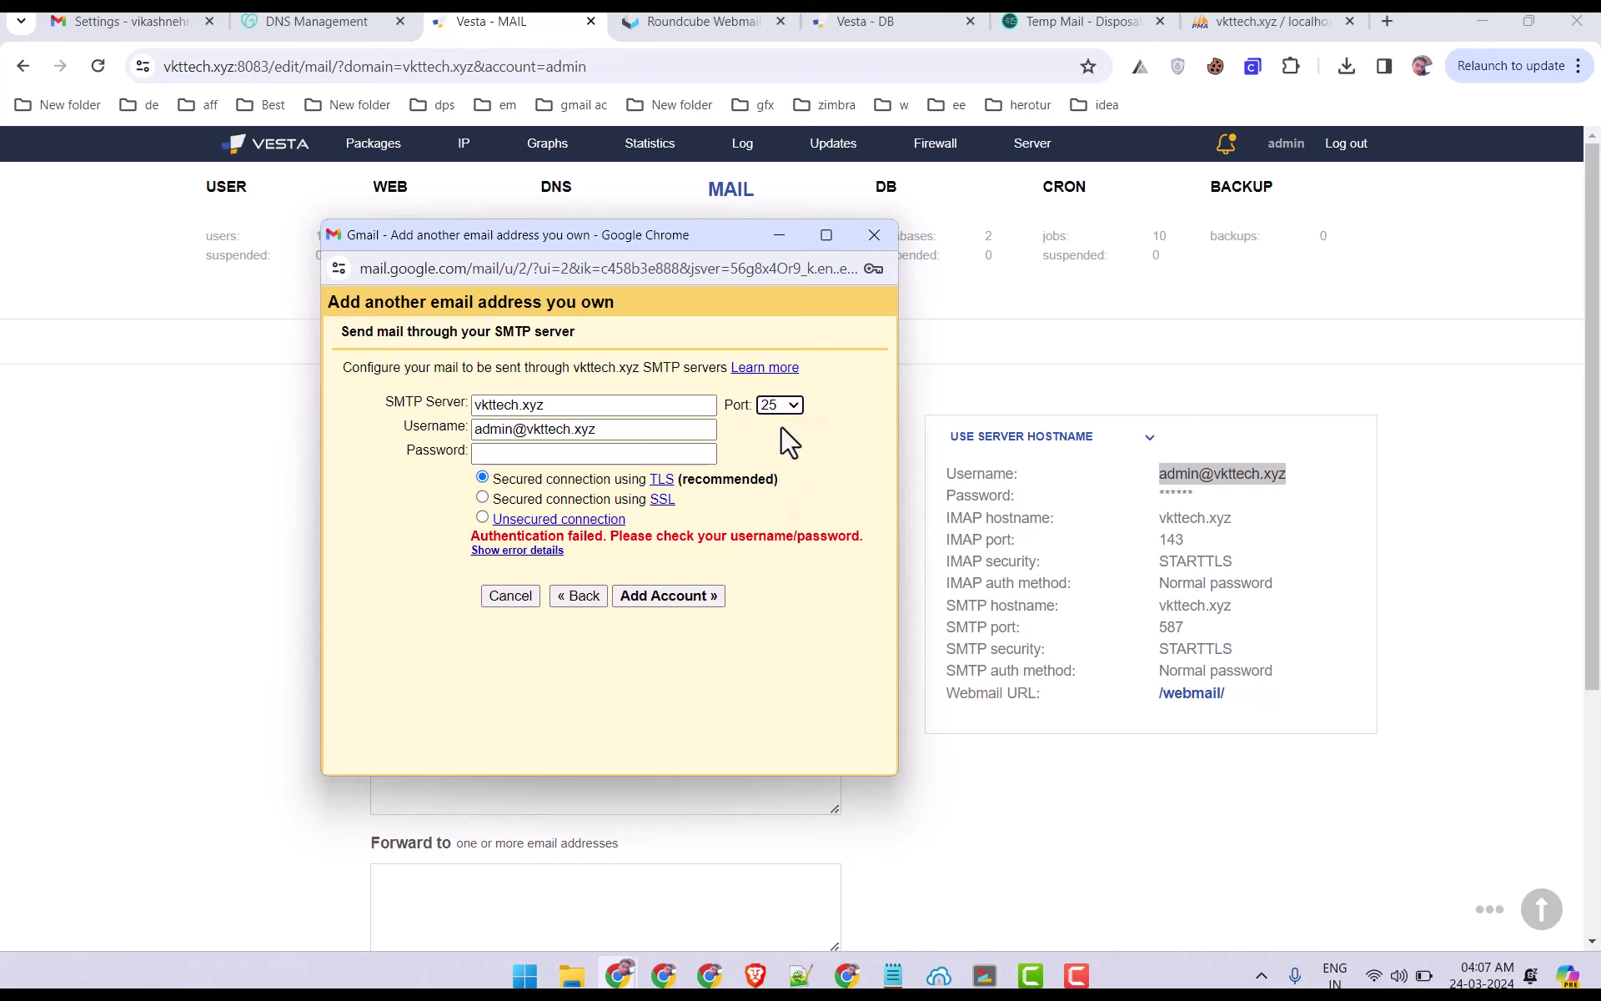
left_click(482, 518)
left_click(529, 453)
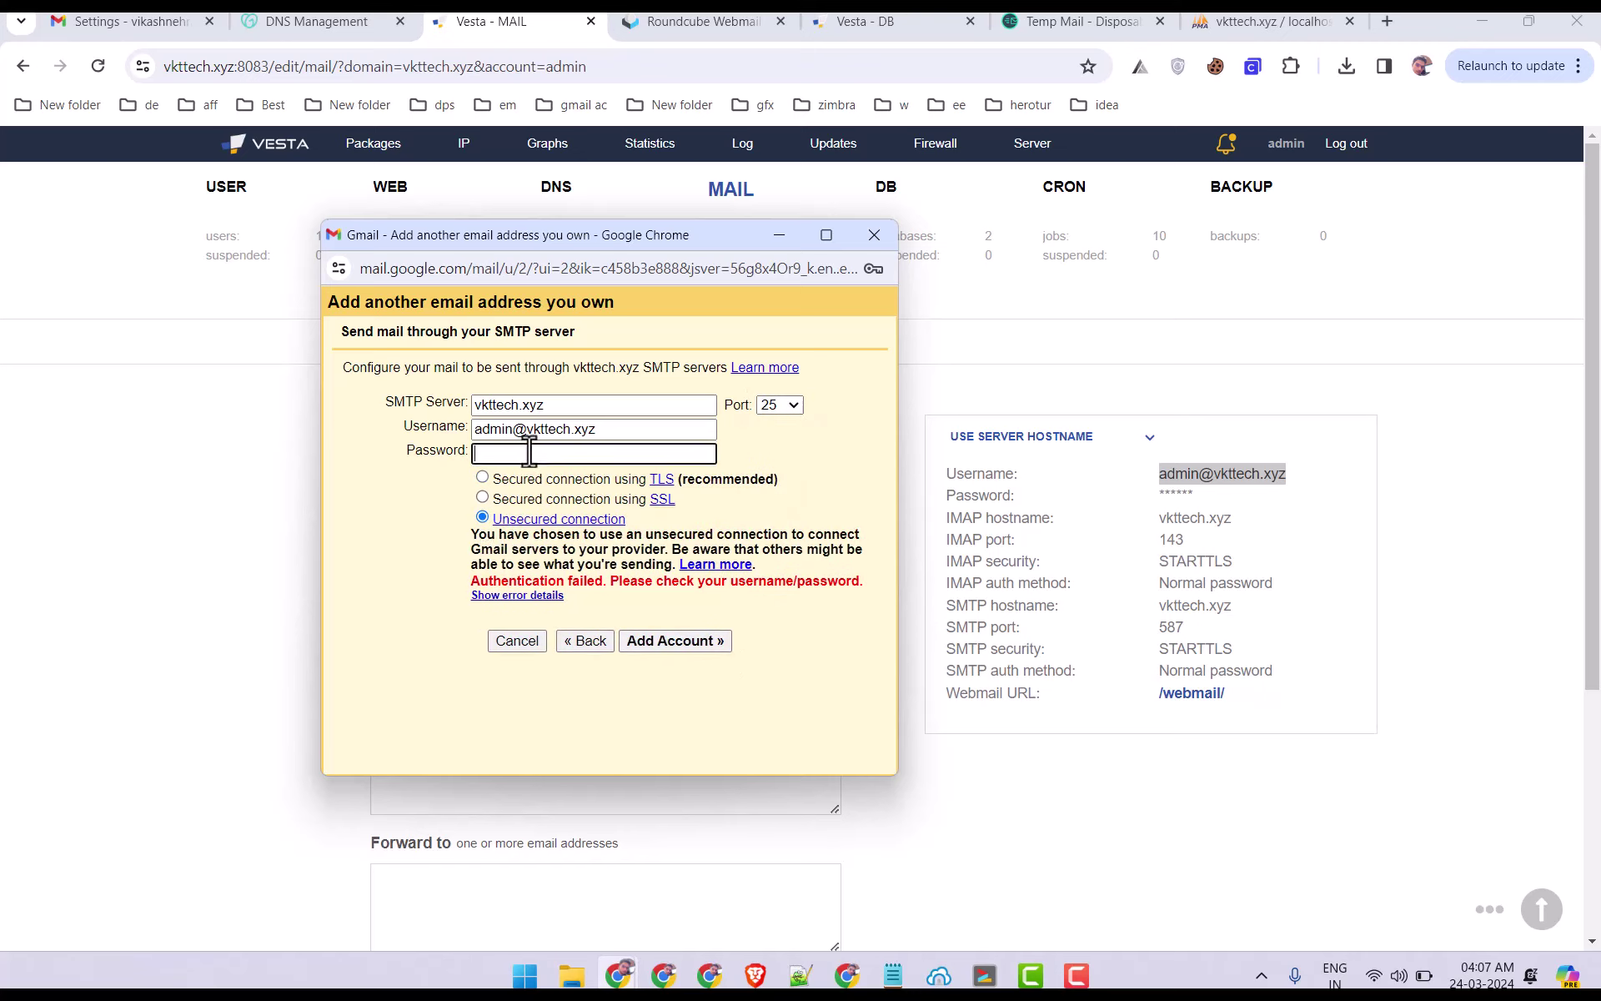
key("ctrl+v")
left_click(698, 639)
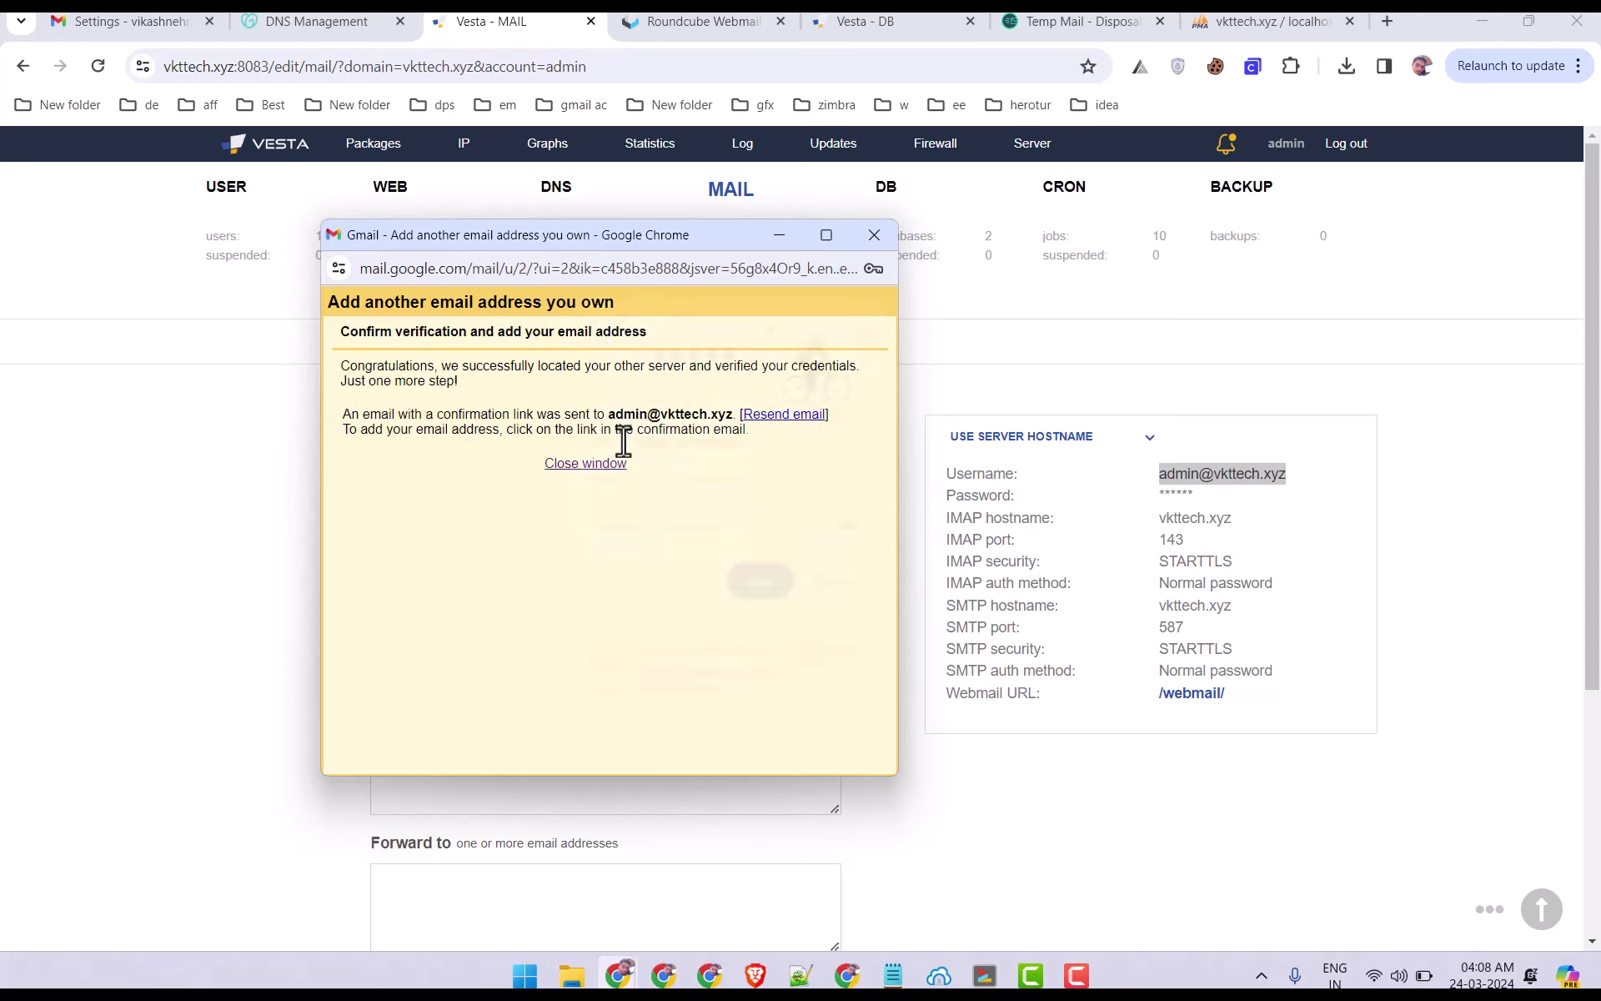
In Roundcube, refresh the admin inbox, open the Gmail Confirmation email and follow its link.
left_click(865, 318)
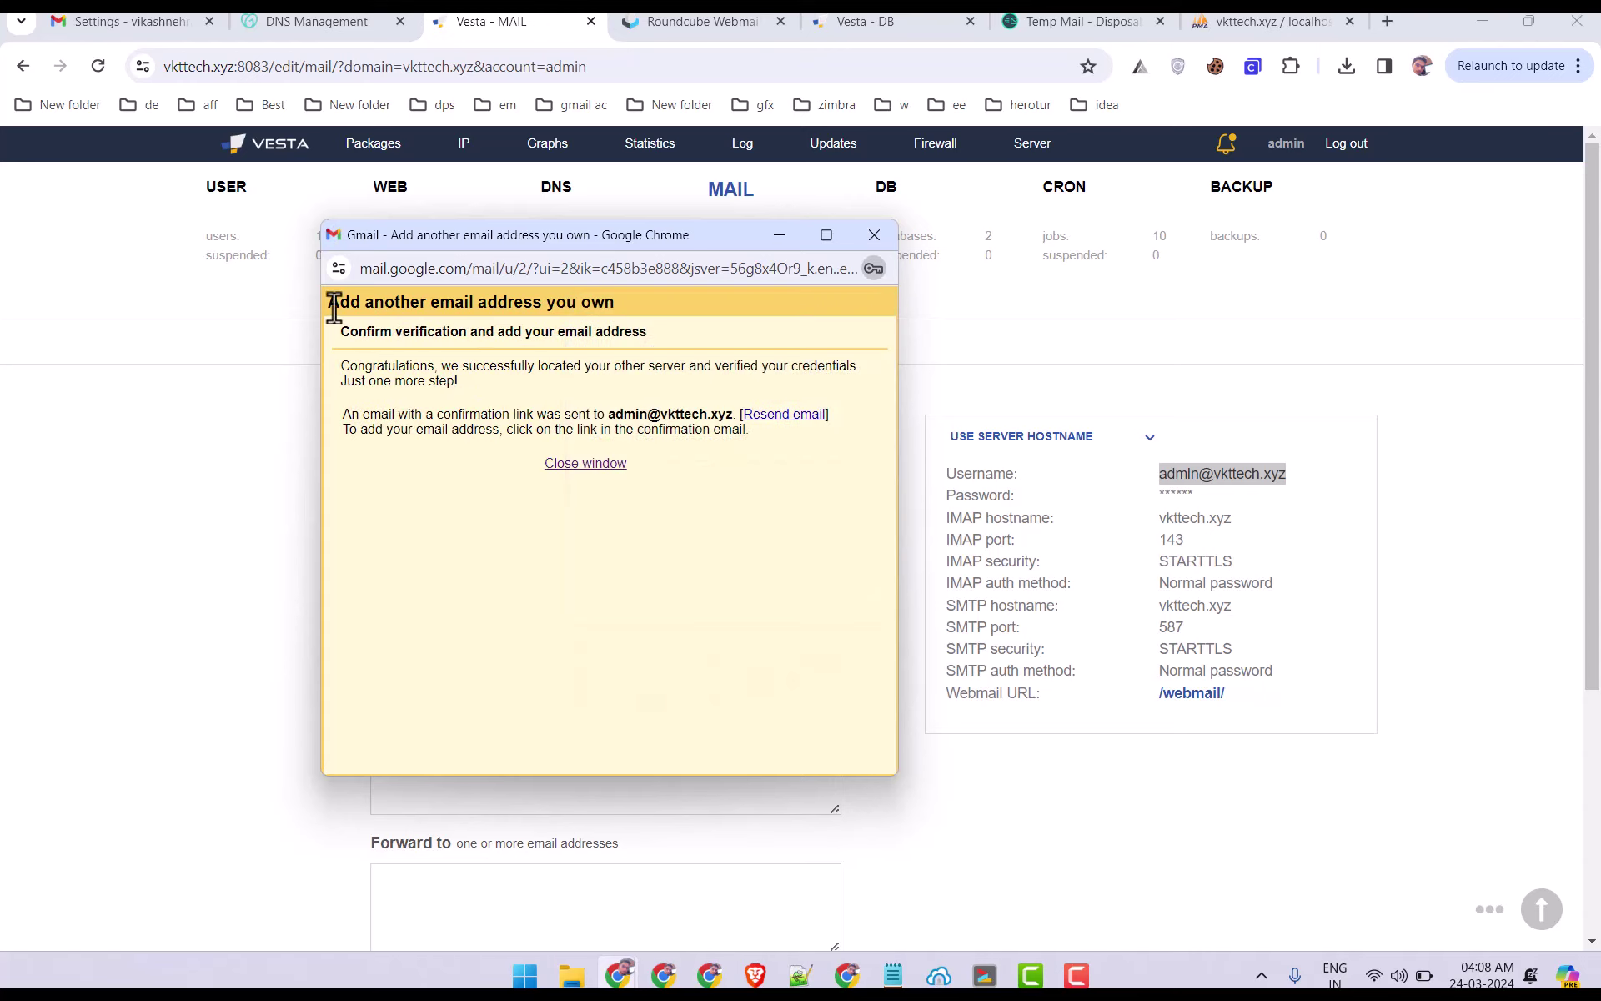
left_click_drag(336, 329, 702, 338)
left_click(702, 338)
left_click(679, 21)
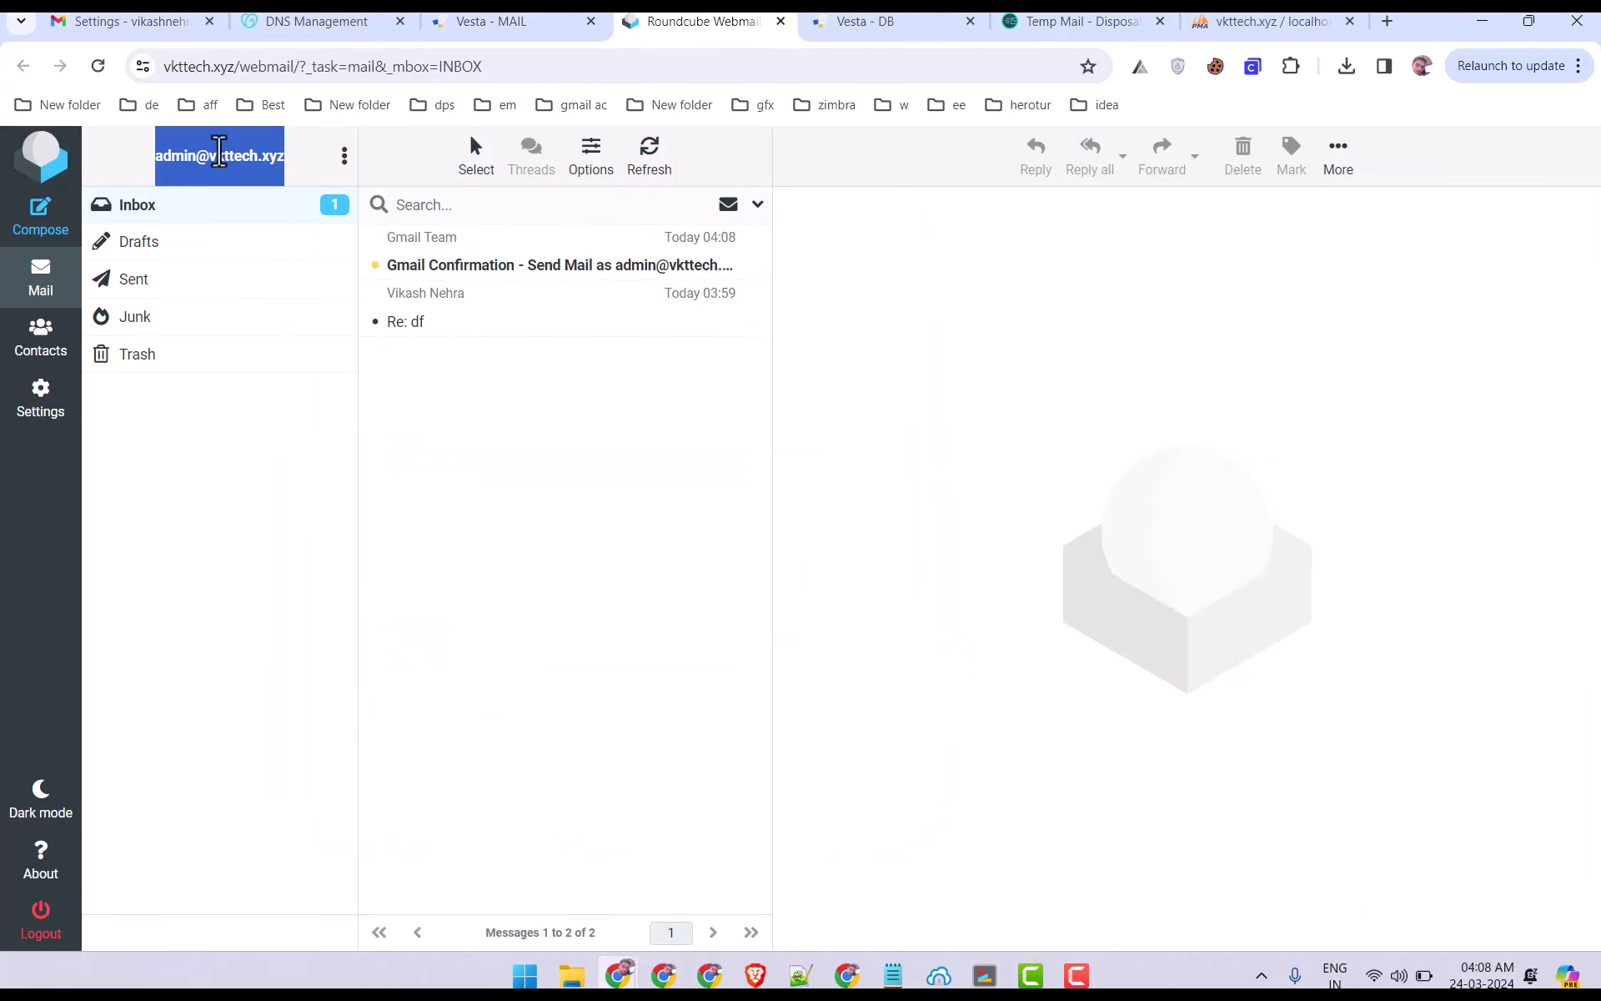
left_click(659, 158)
left_click(483, 266)
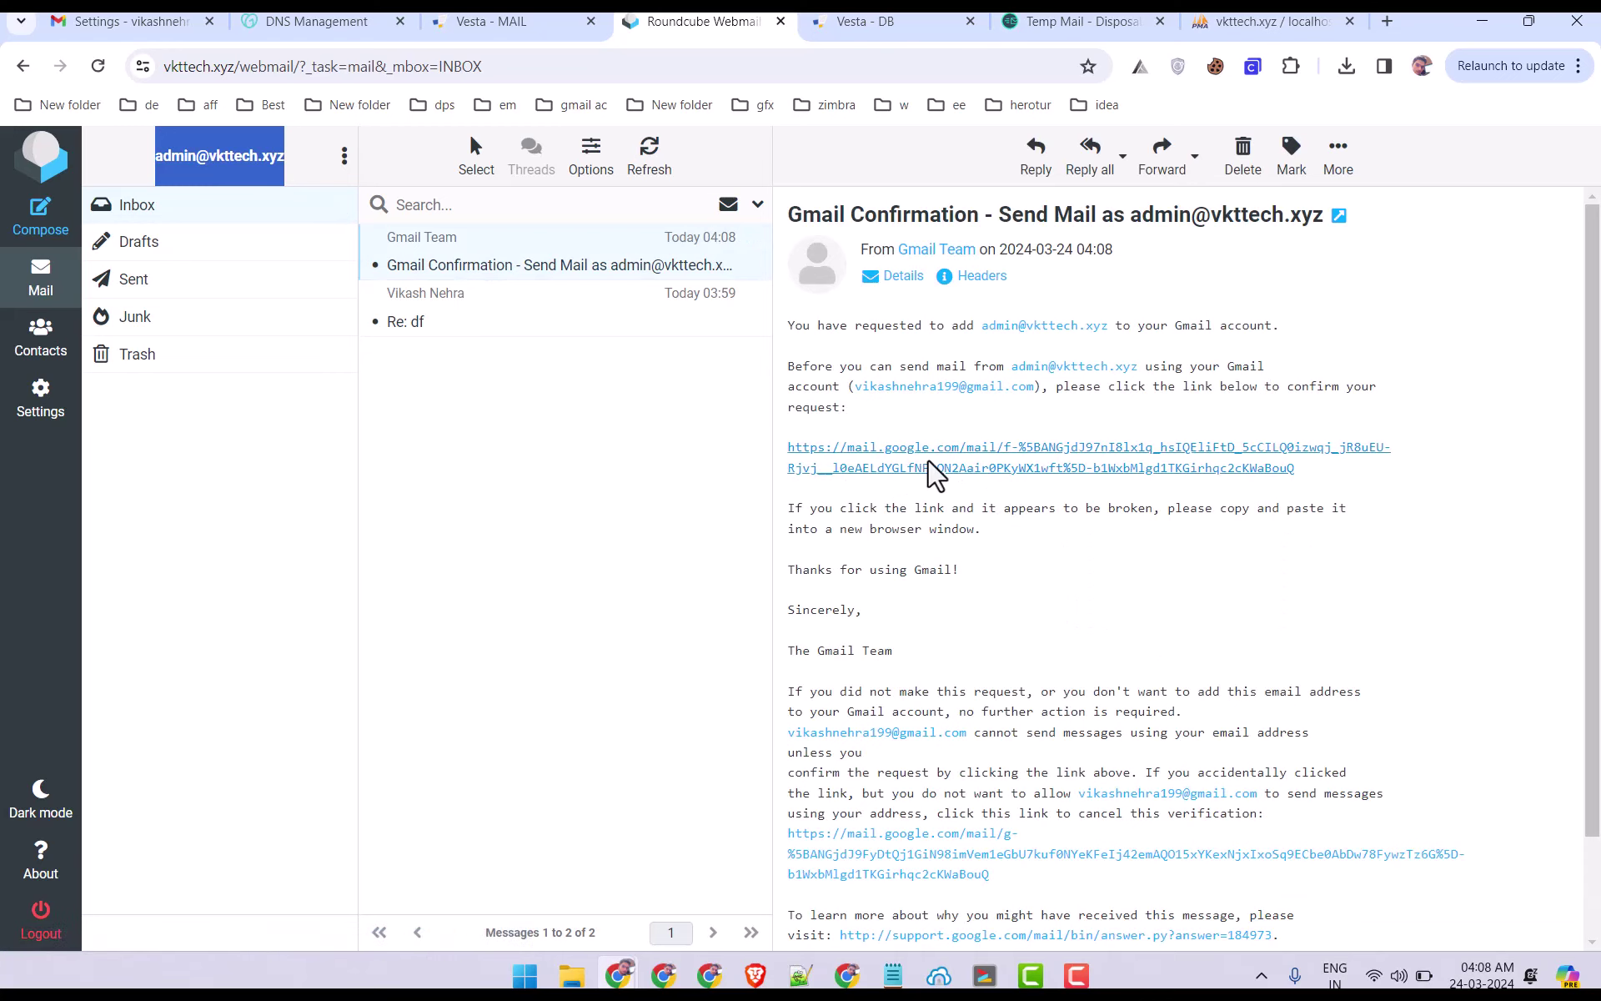
left_click_drag(1054, 388, 1401, 392)
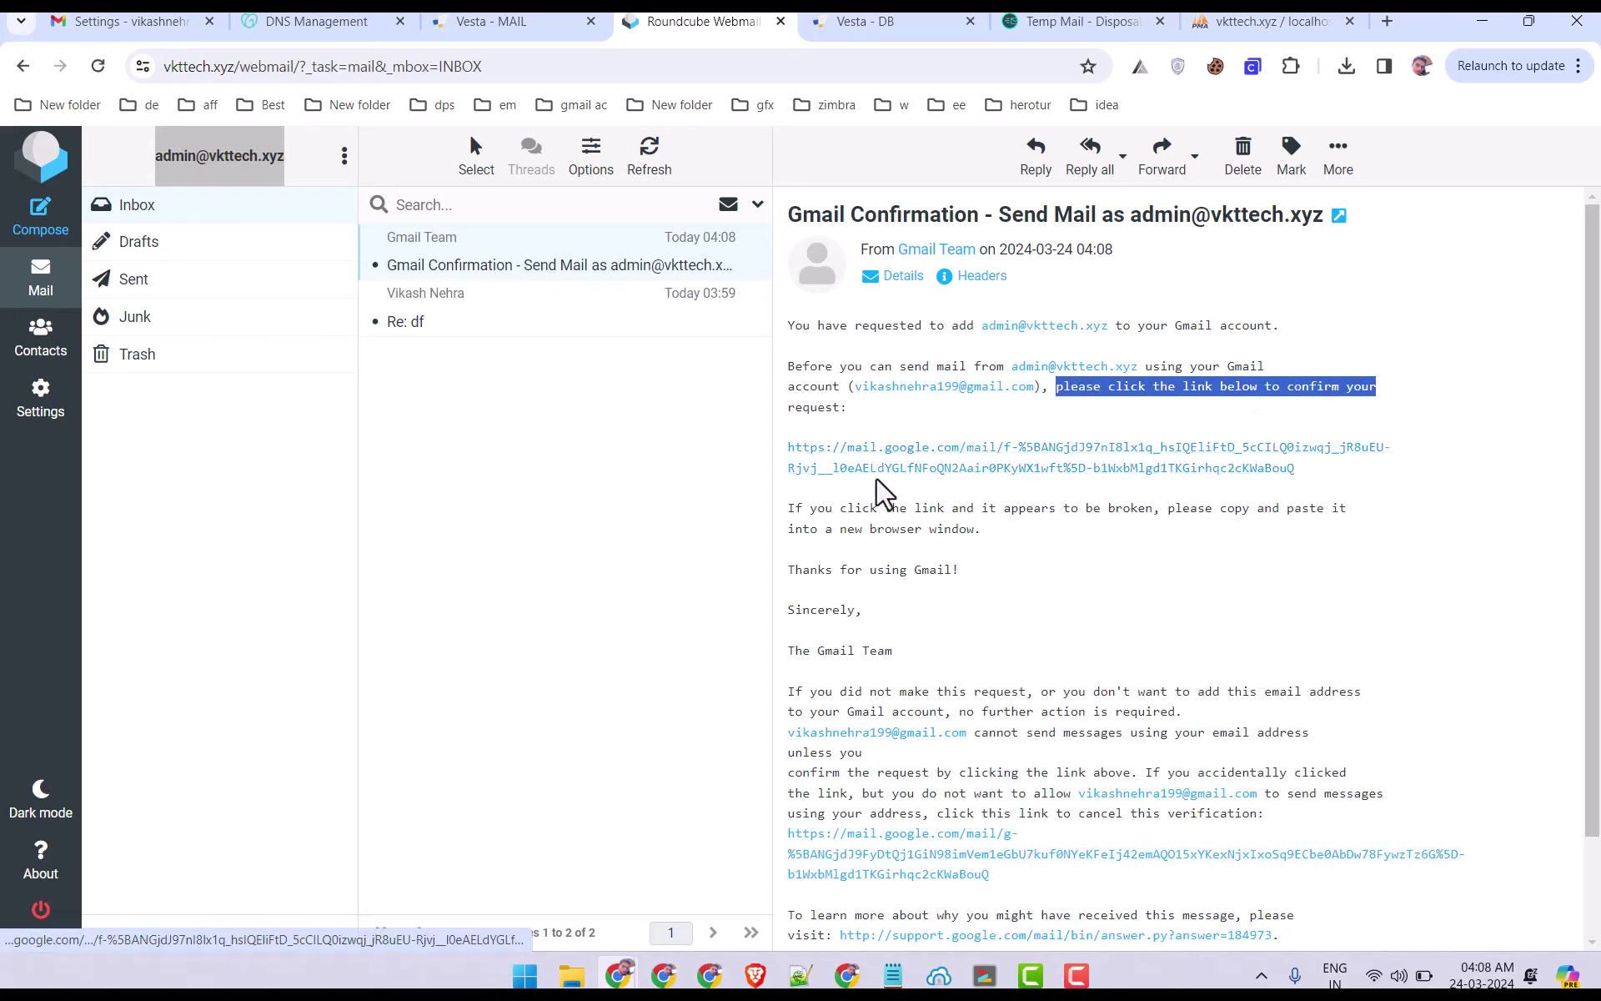
left_click(904, 487)
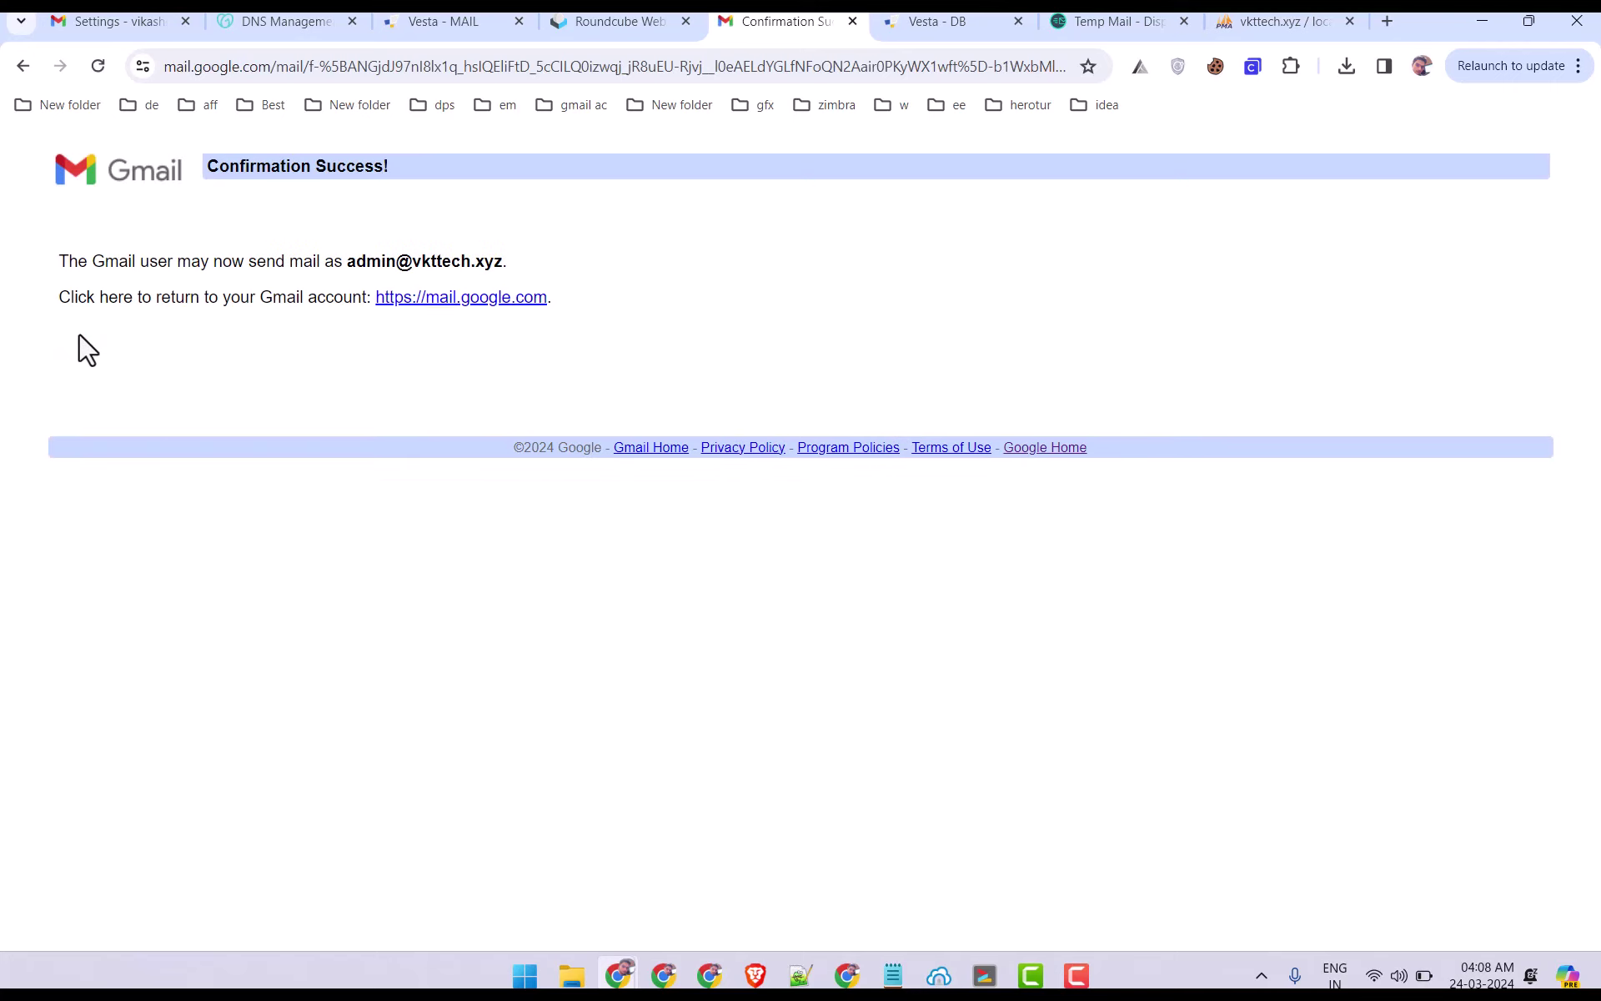
Go back to the Gmail tab, start a new message with Compose, and reload the page.
left_click_drag(93, 261, 624, 252)
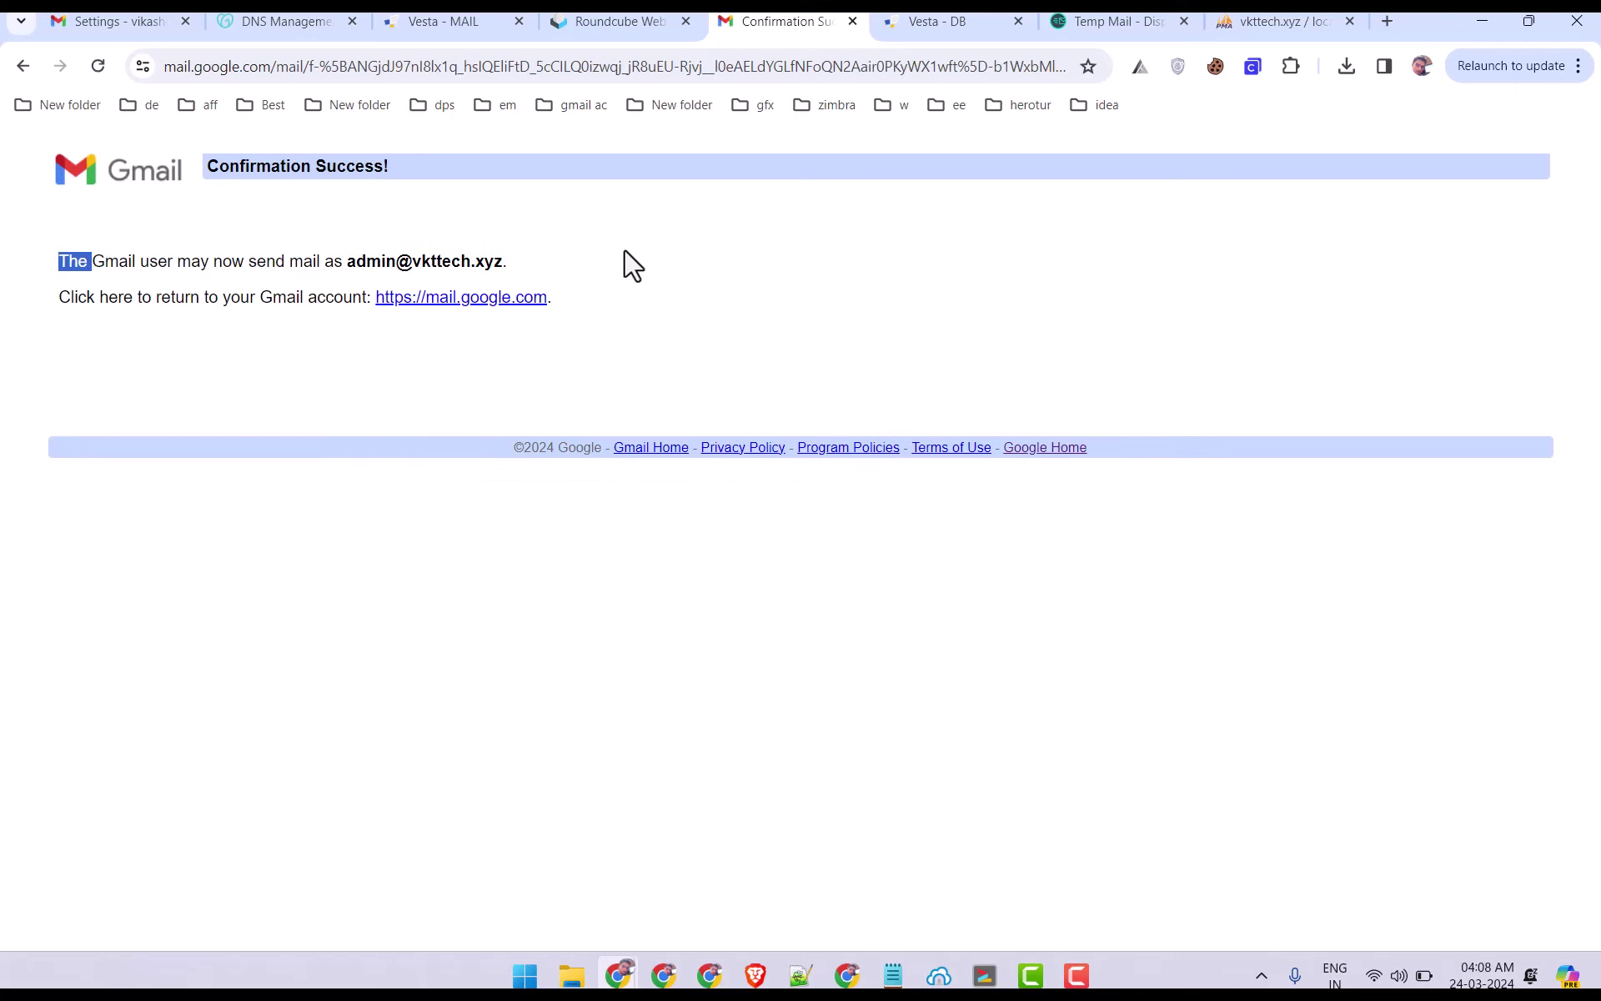
left_click(130, 21)
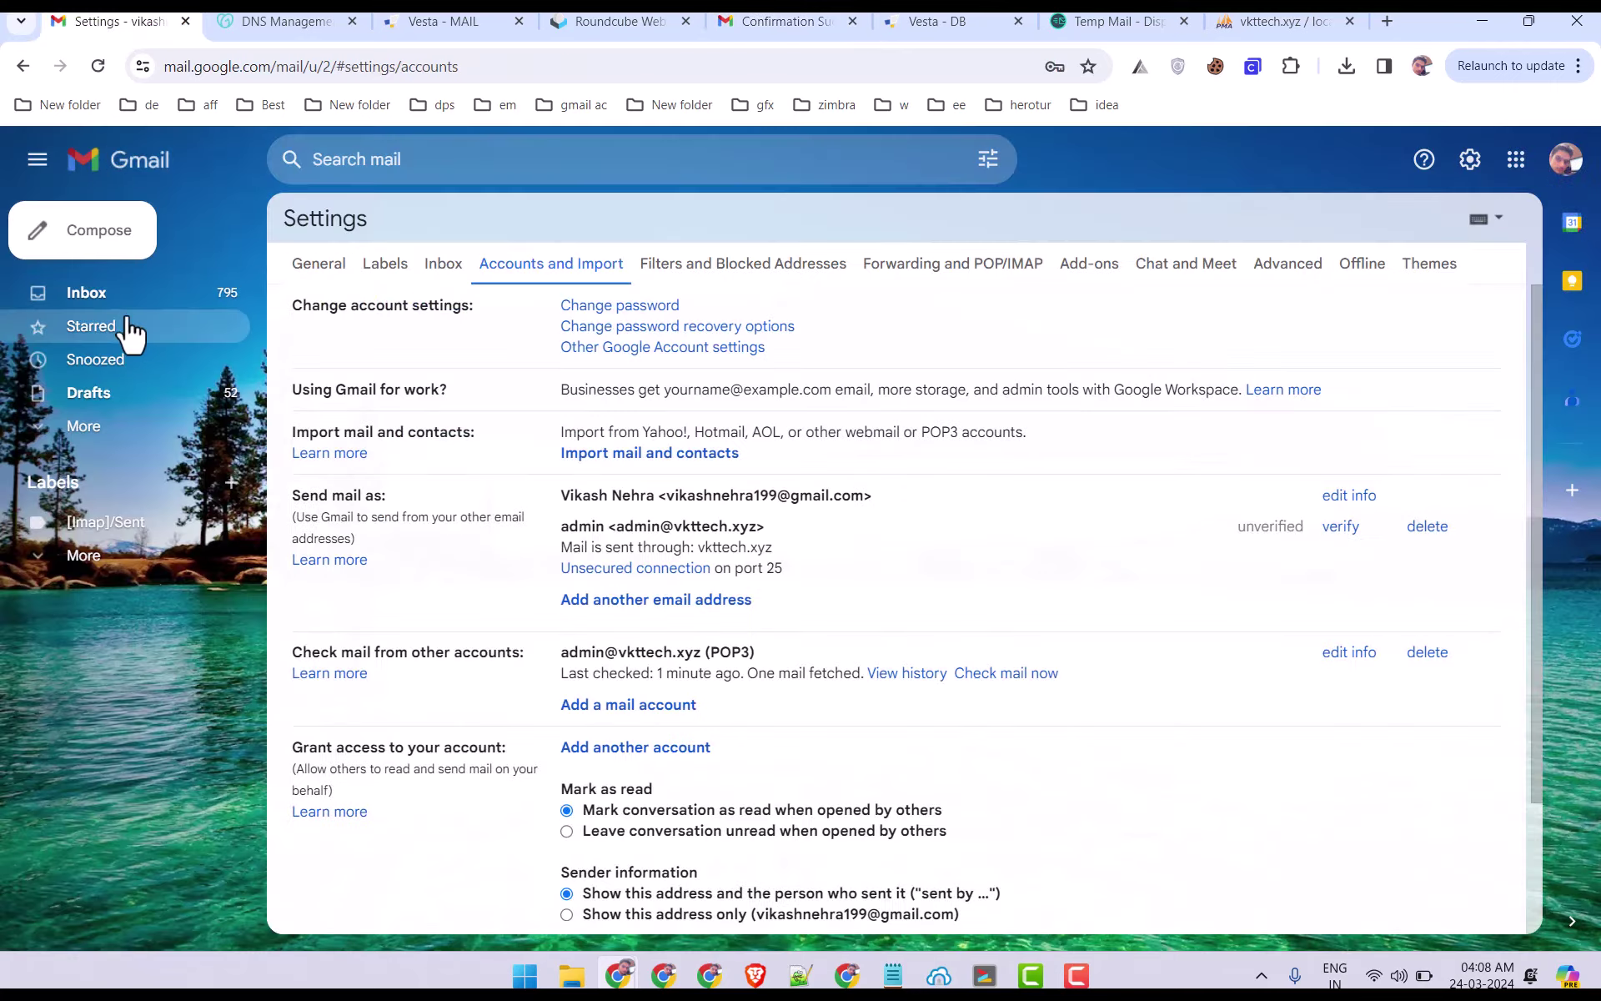
left_click(106, 242)
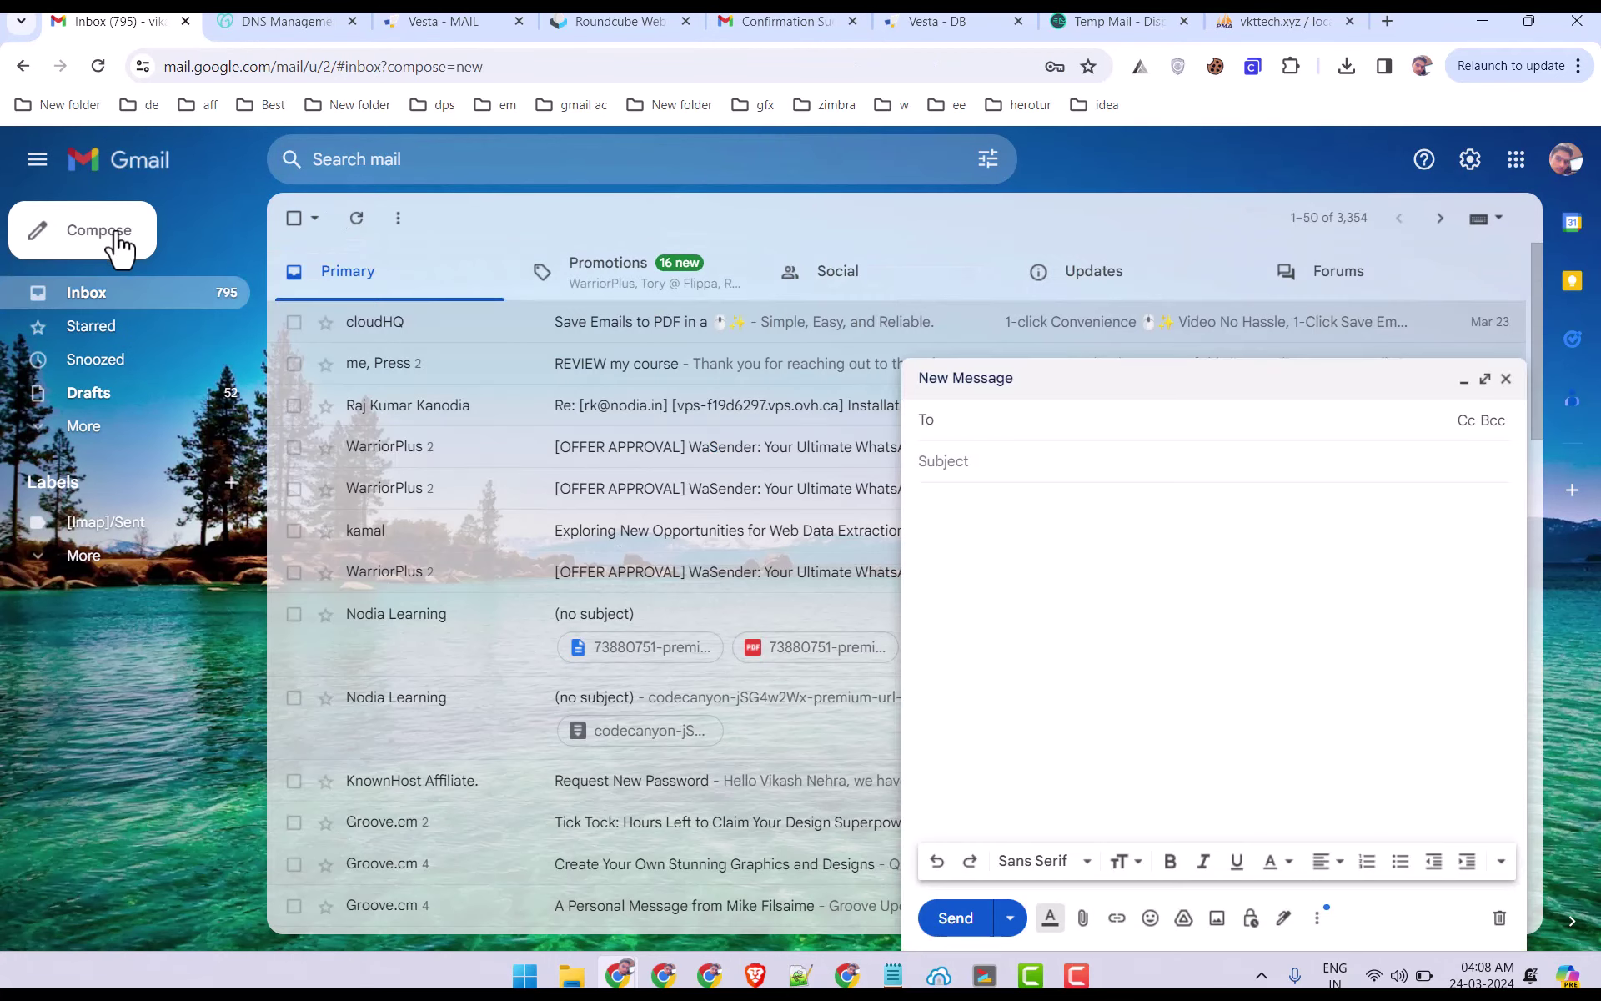
left_click(98, 67)
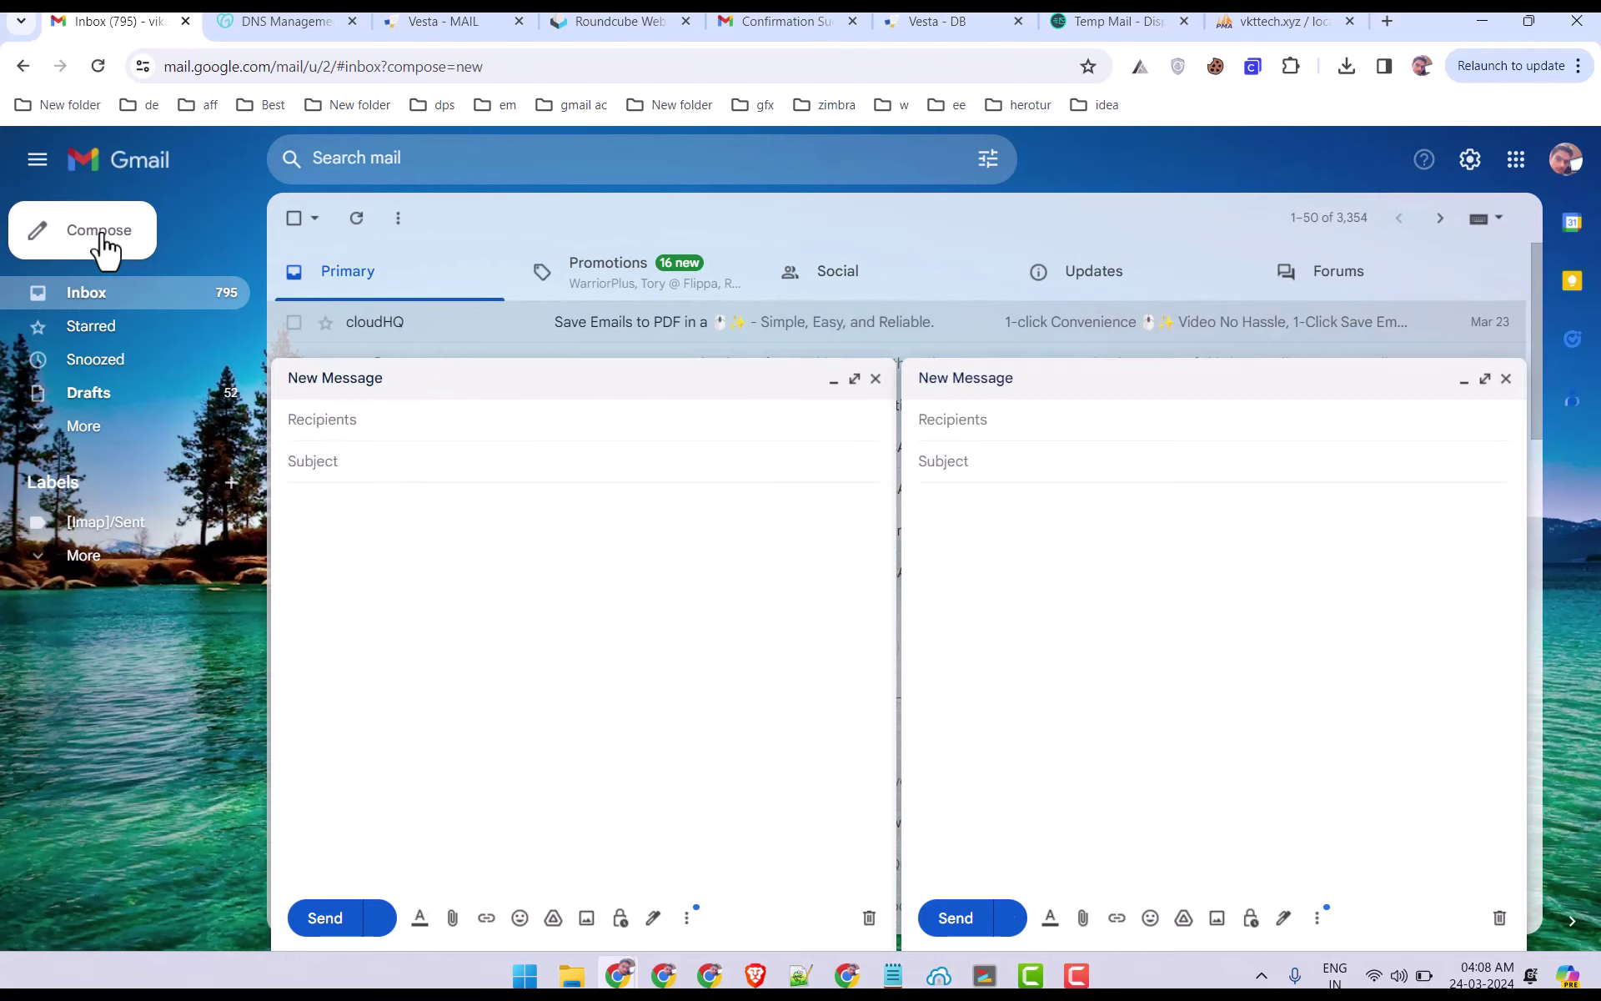
Close the duplicate draft and set the sender to the personal Gmail address.
left_click(875, 381)
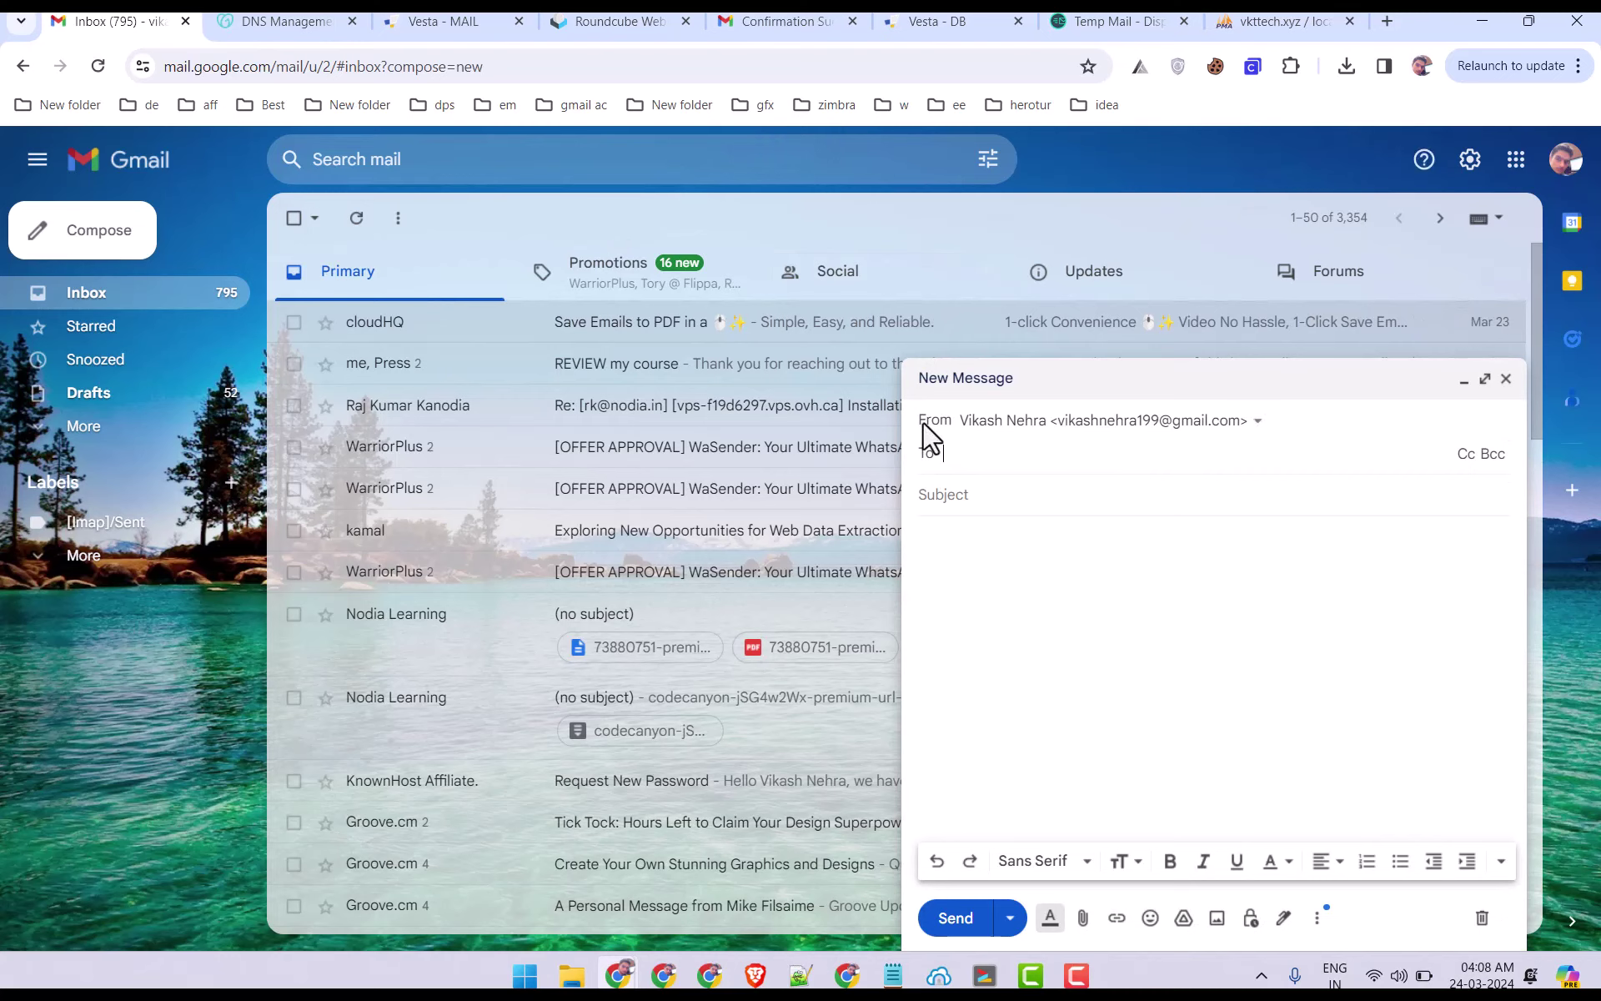
left_click(1205, 427)
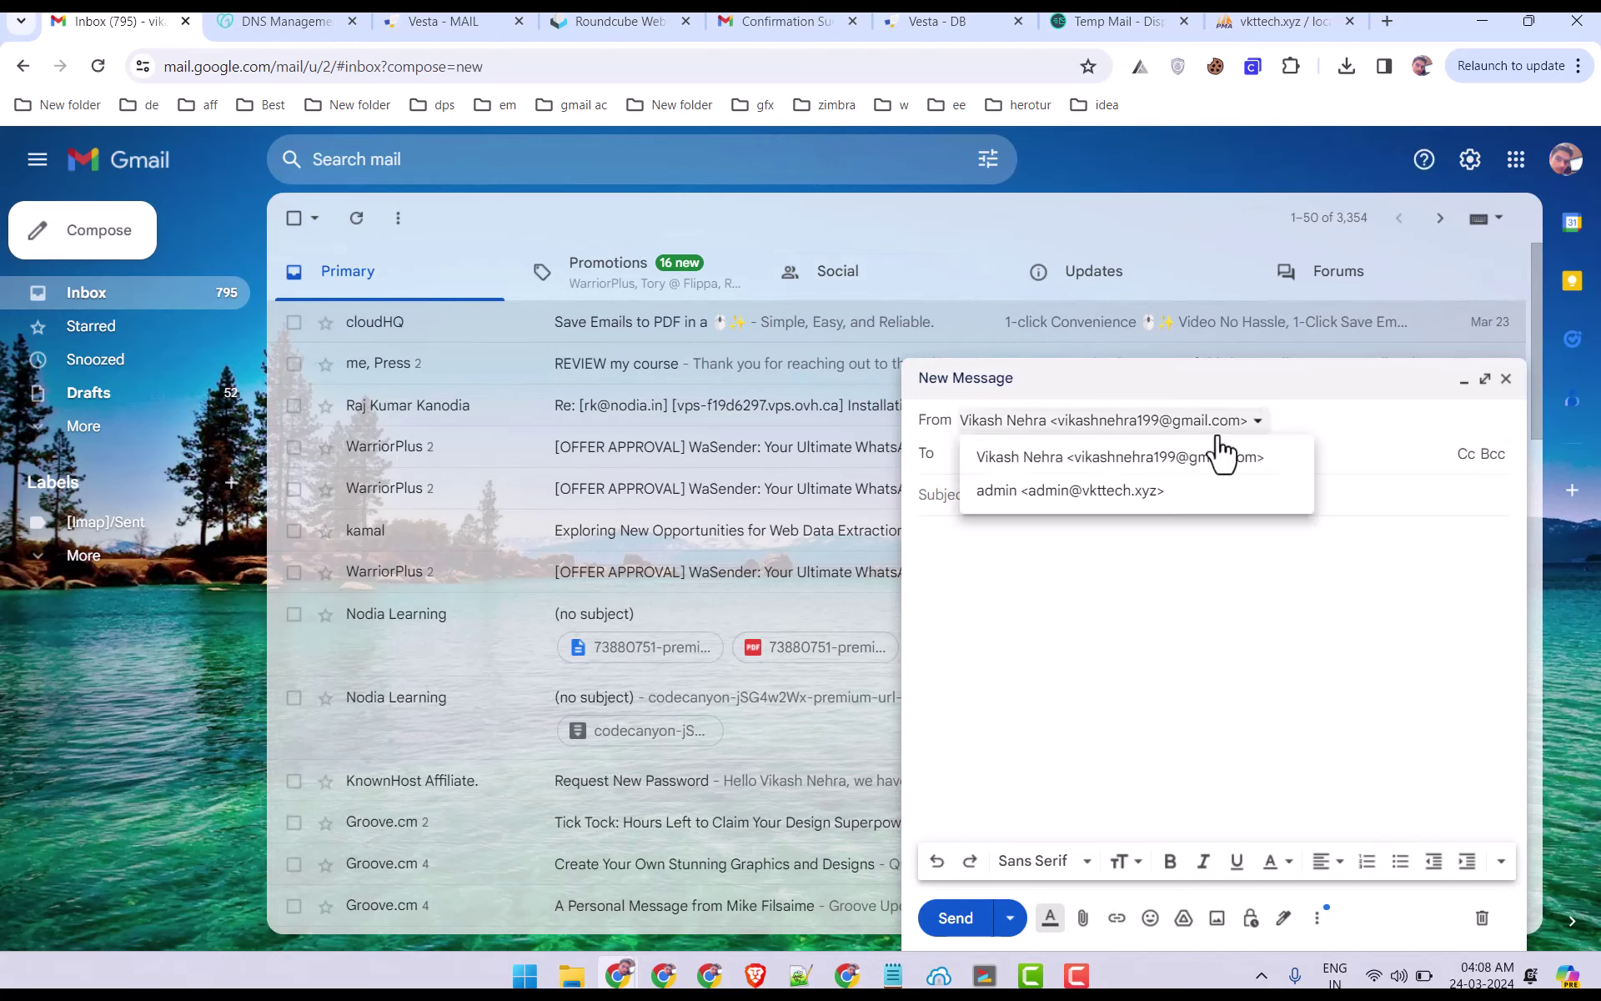
left_click(1039, 491)
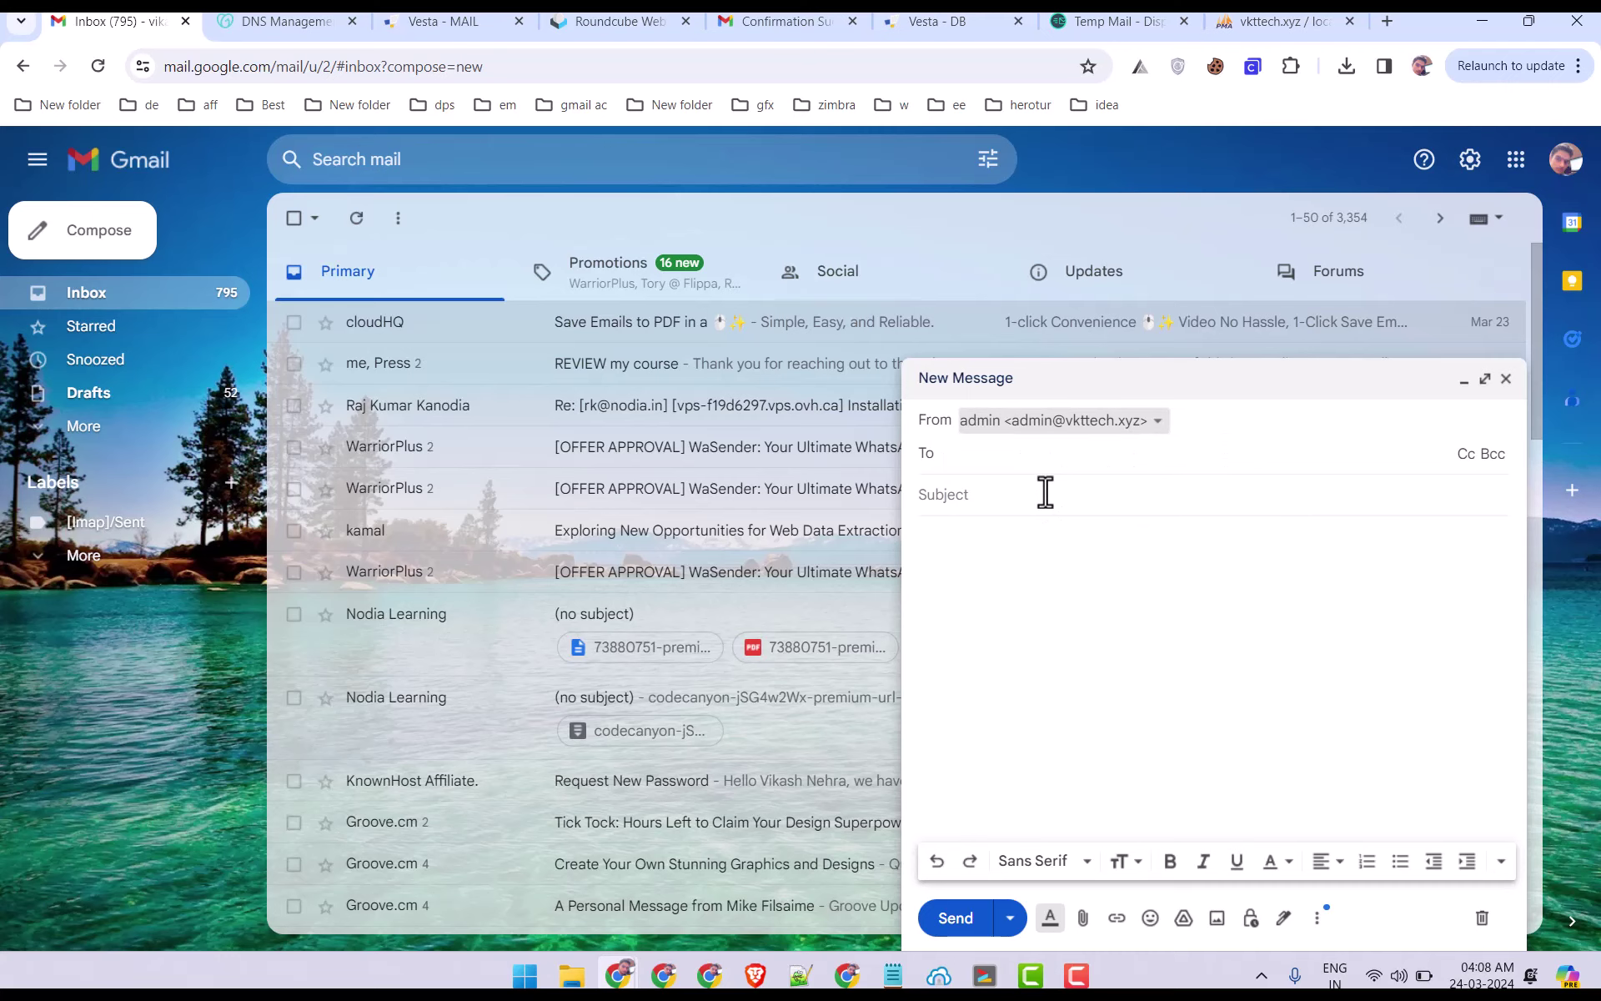
left_click(1565, 159)
left_click(1300, 546)
left_click(1114, 166)
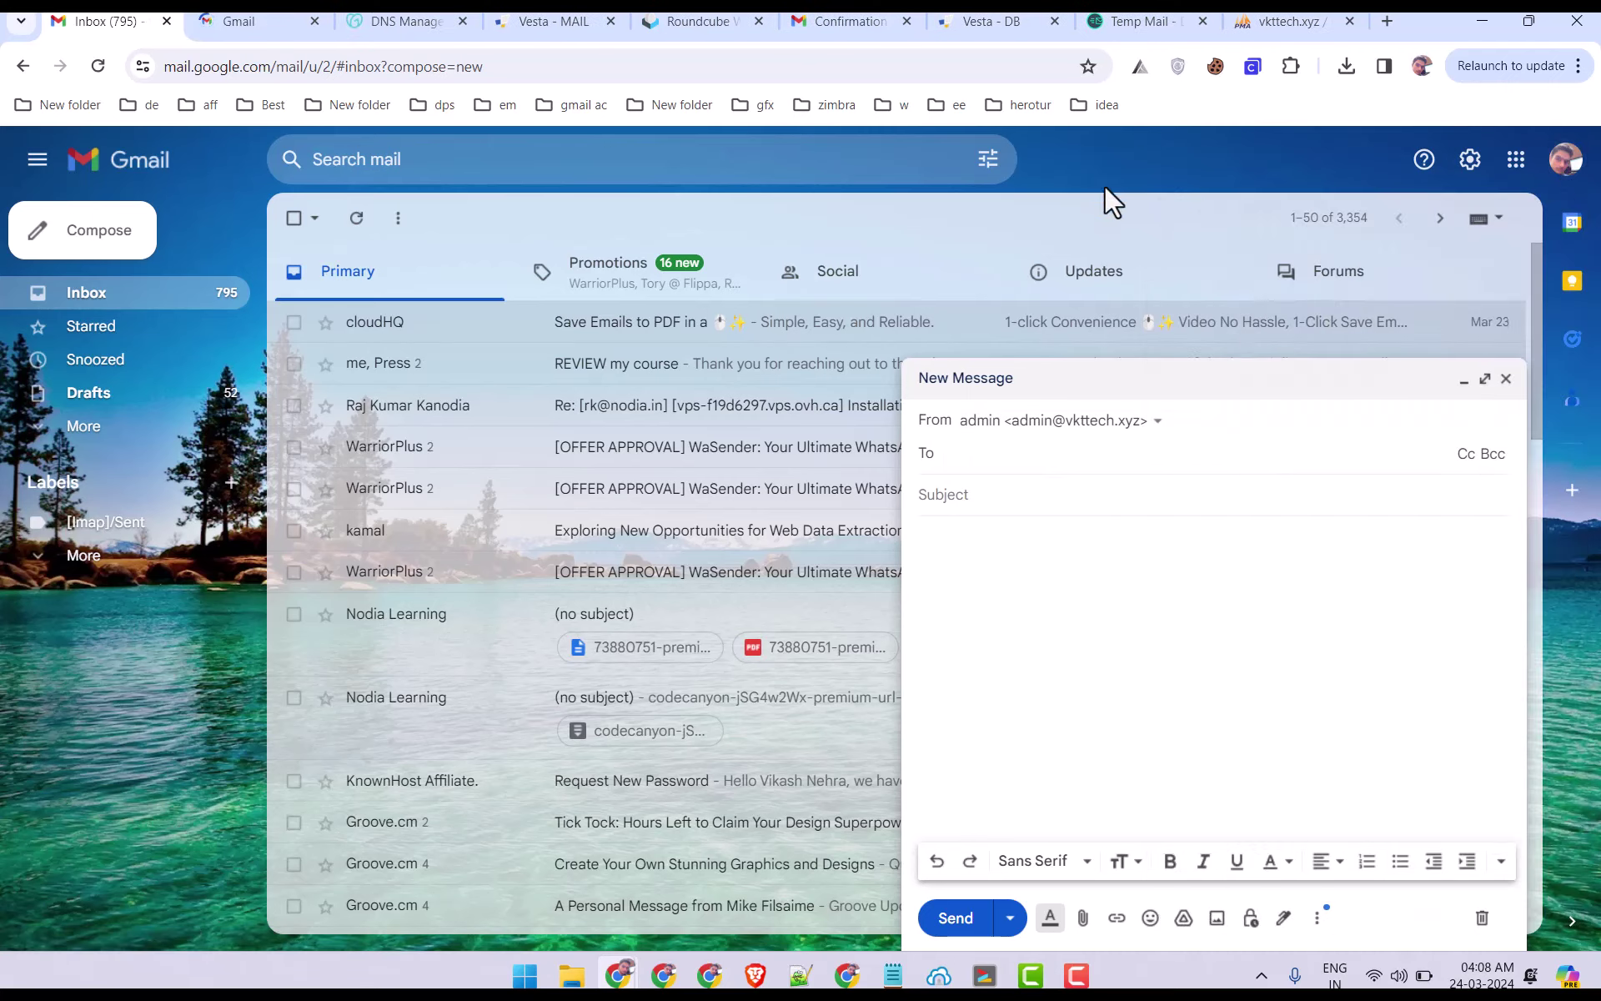
left_click(1058, 425)
left_click(1035, 456)
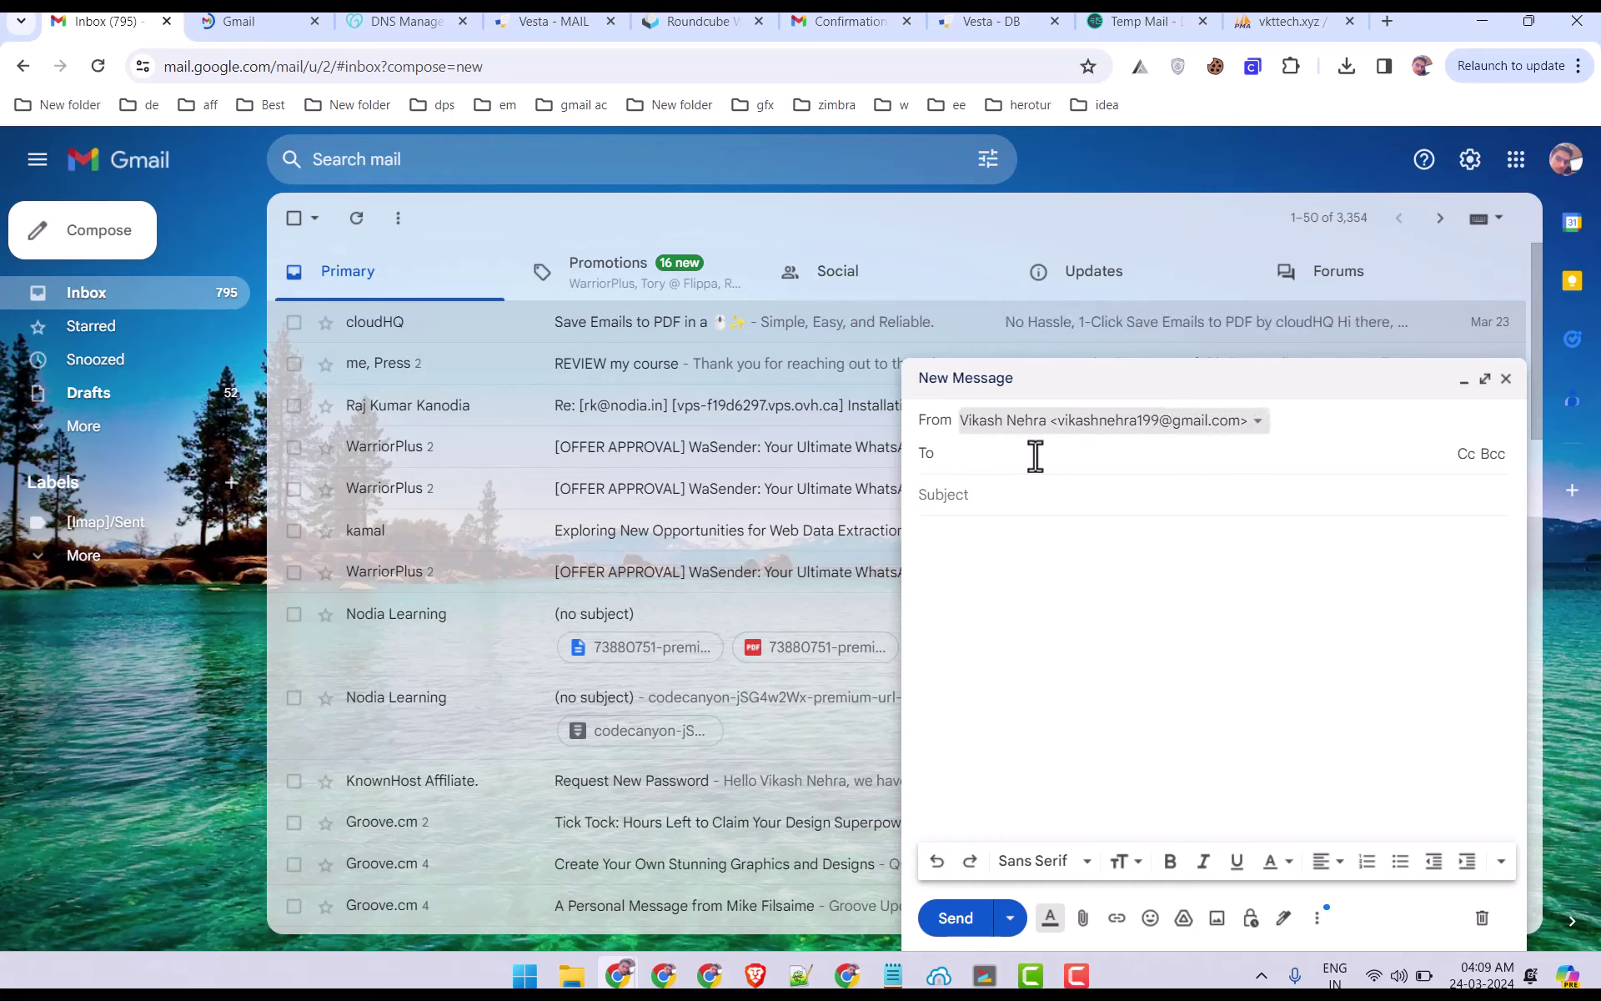
Address the draft to 'hi' with subject 'gfgd', try sending, and dismiss the invalid-recipient error.
left_click(1022, 454)
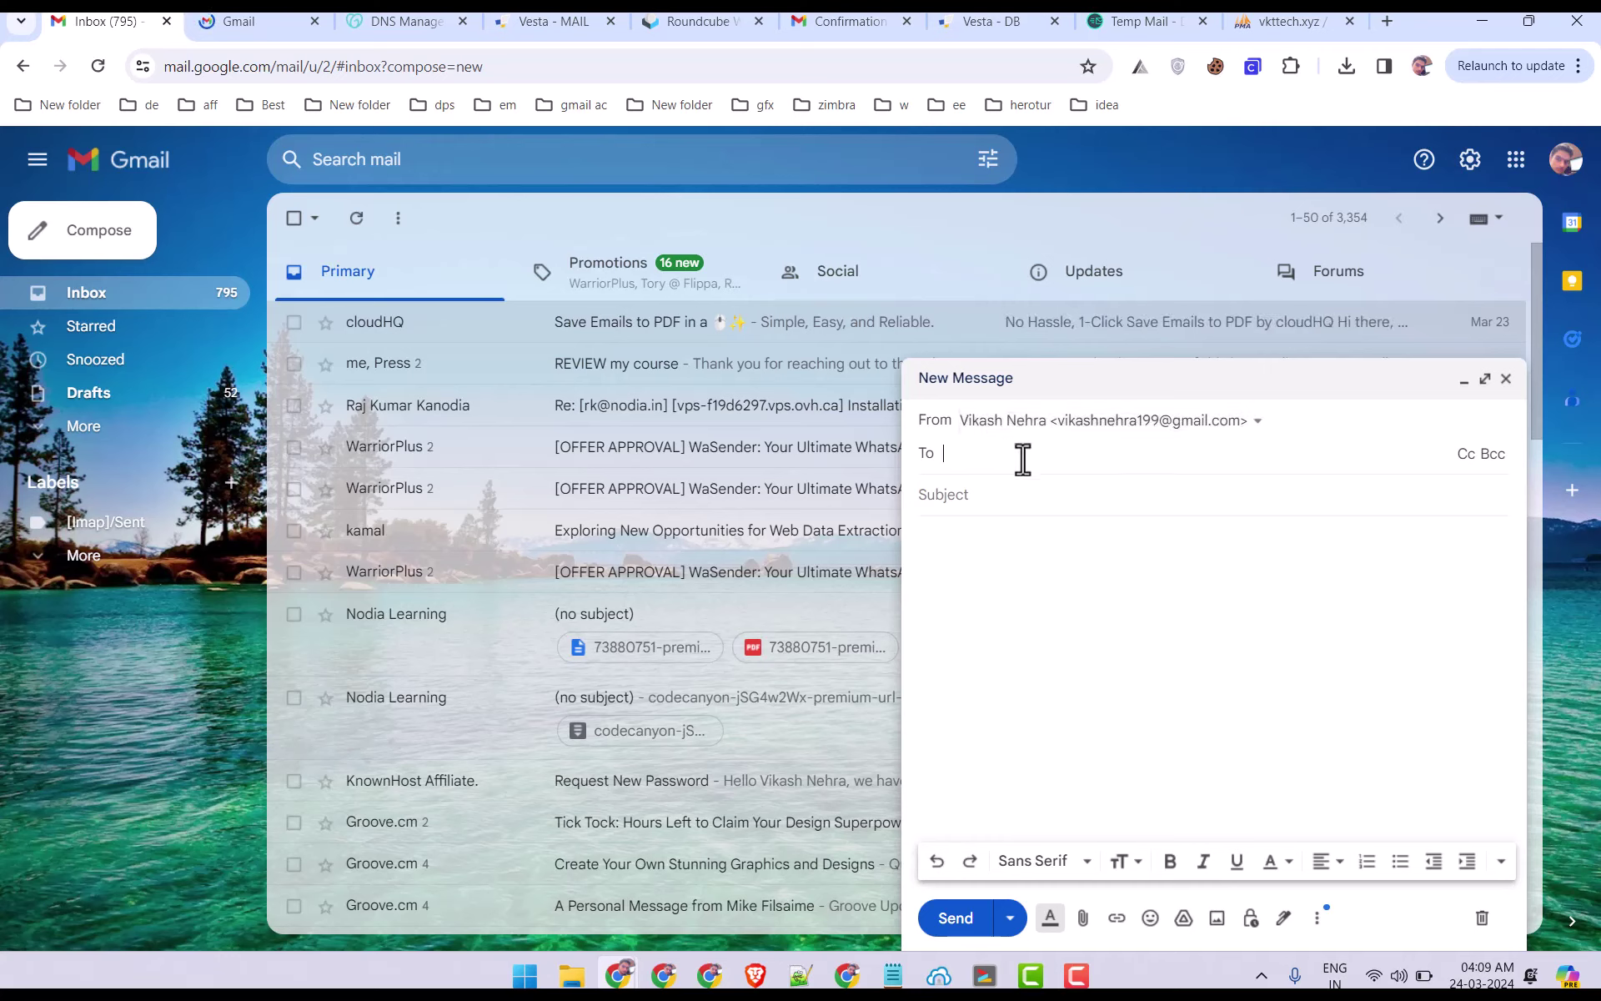
type("hi")
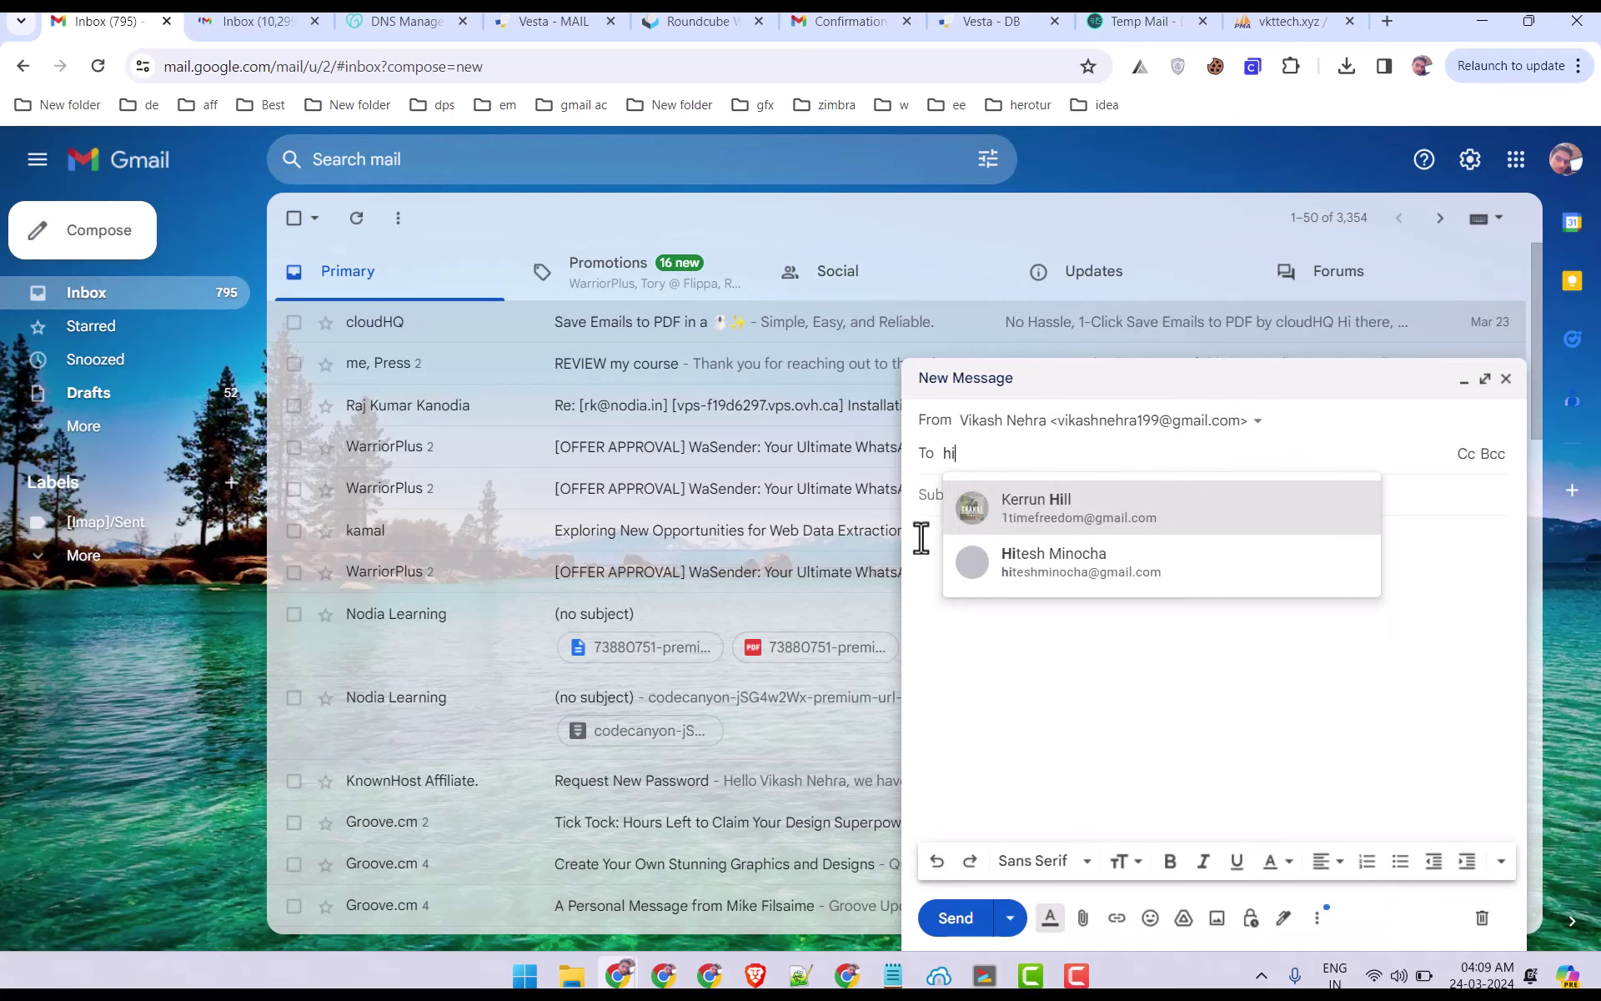
left_click(957, 528)
type("gfgd")
left_click(987, 569)
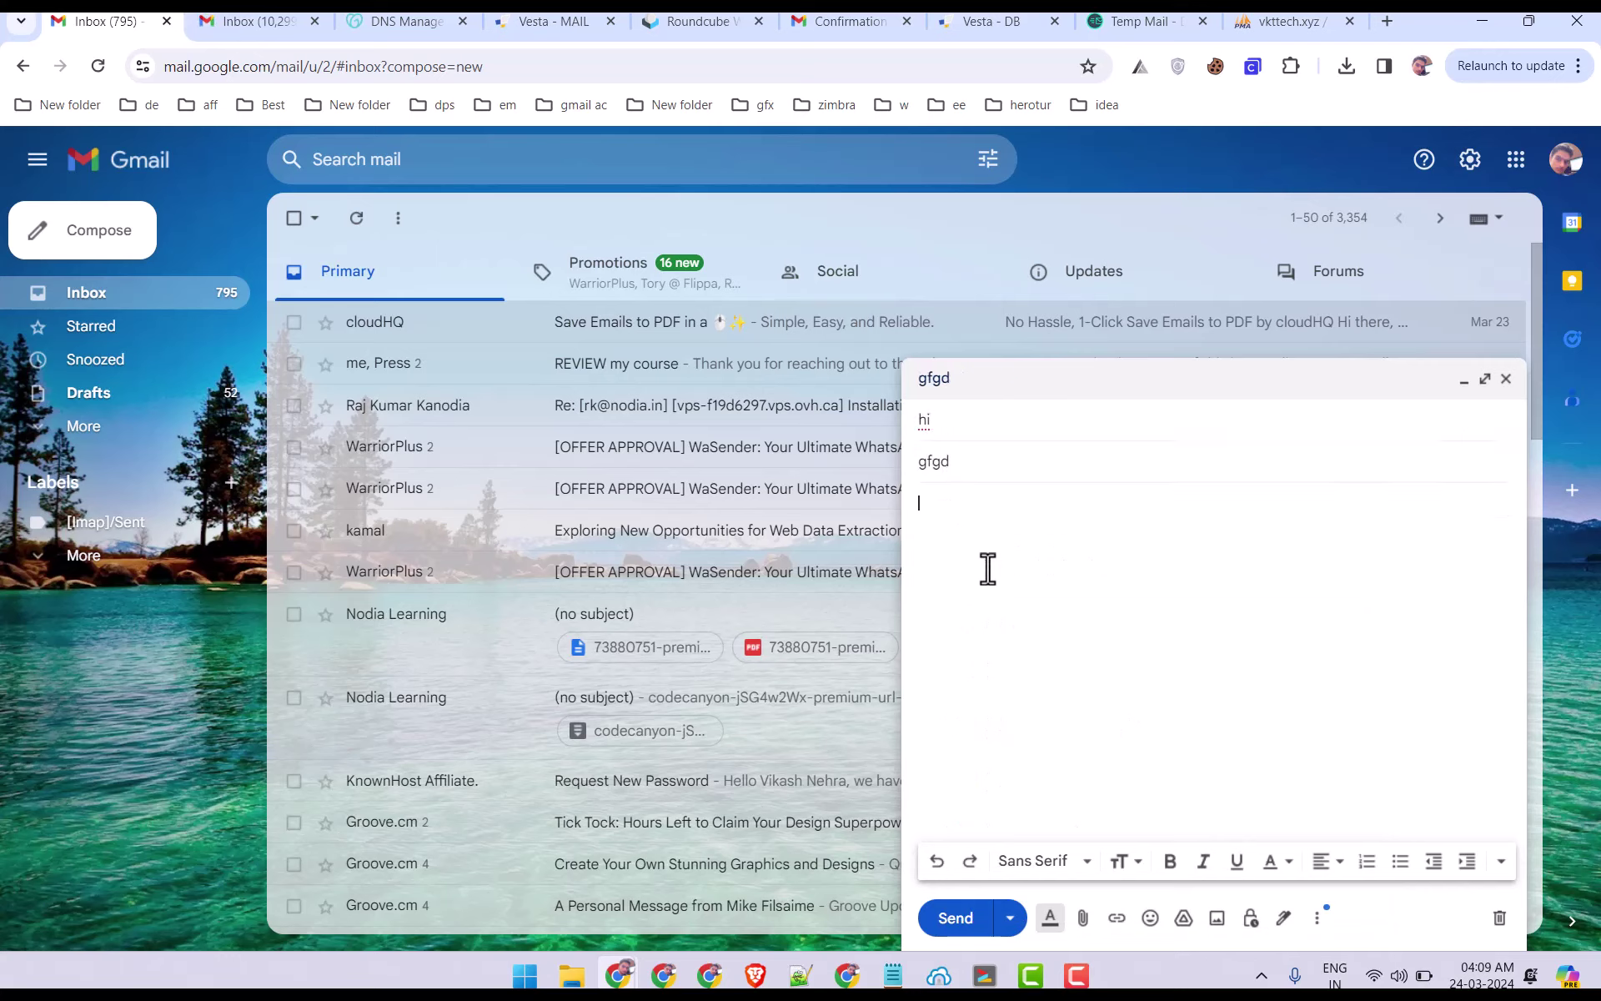
left_click(956, 918)
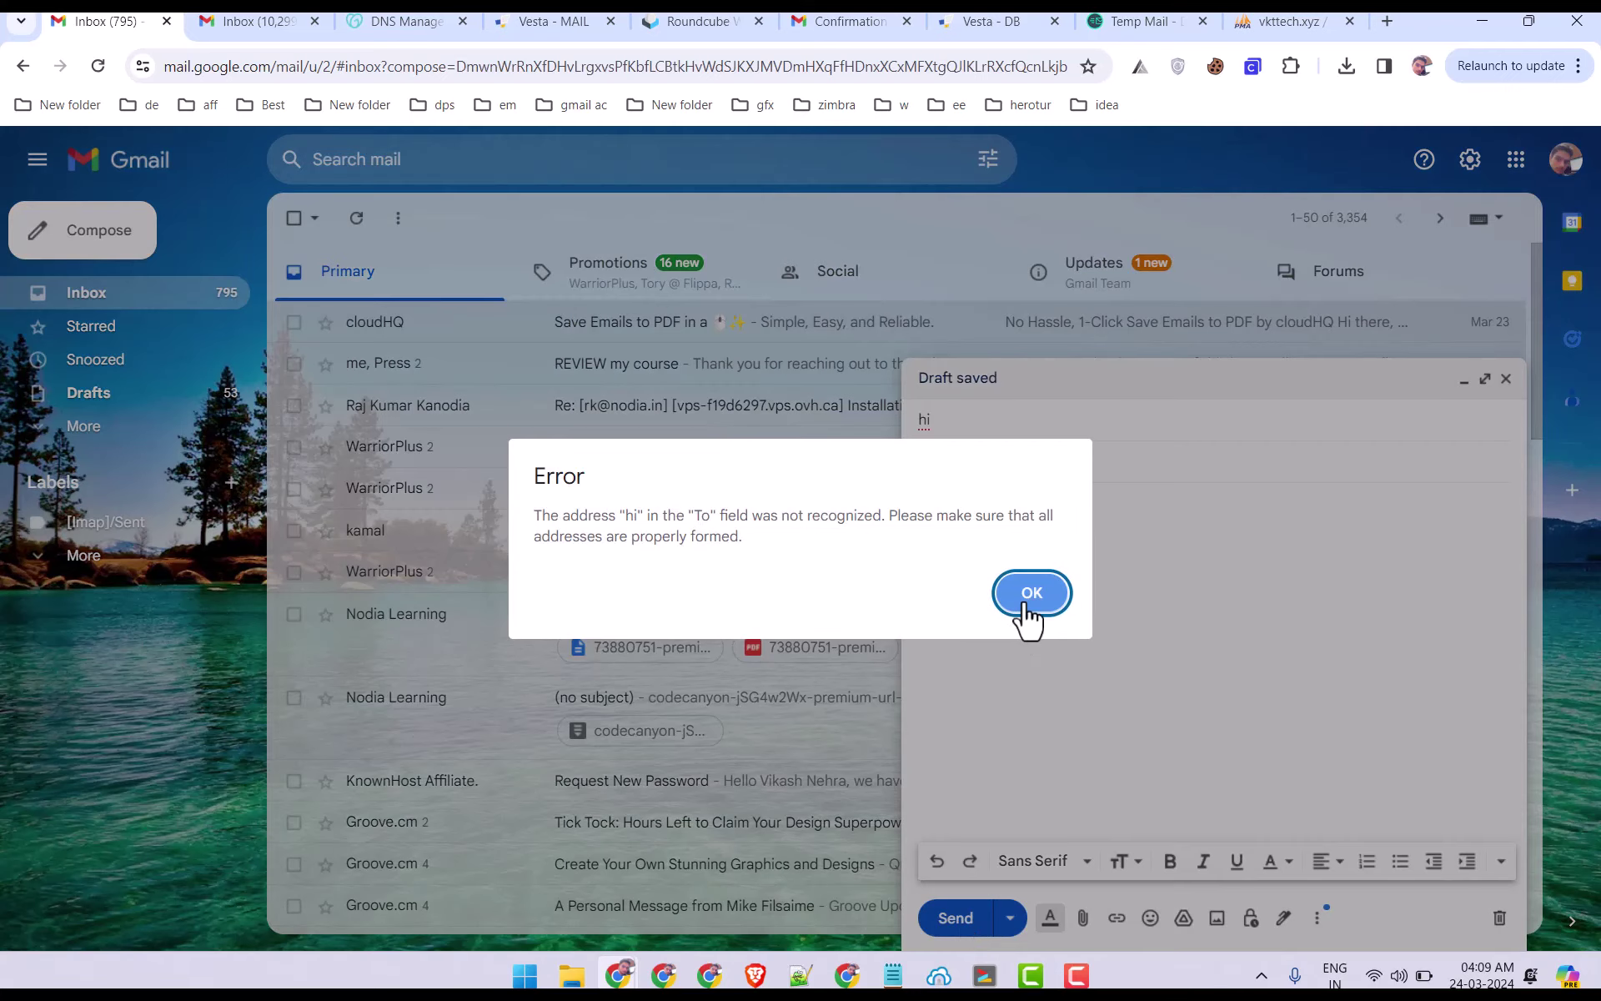
left_click(1031, 594)
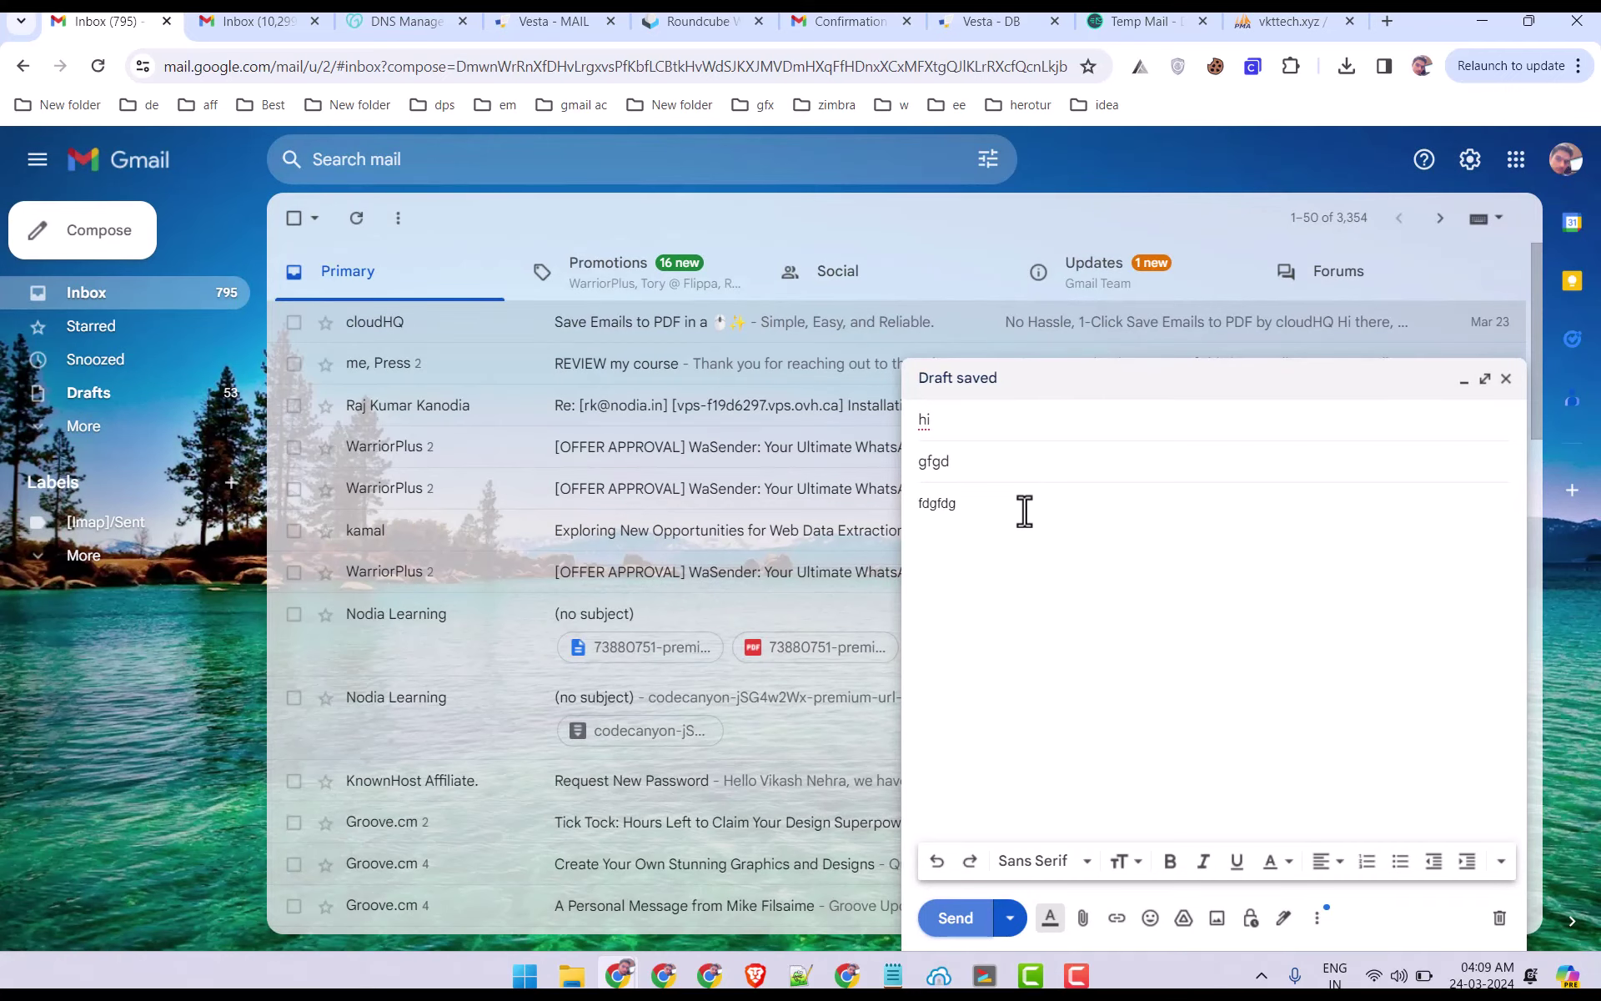
left_click(1009, 469)
left_click(976, 415)
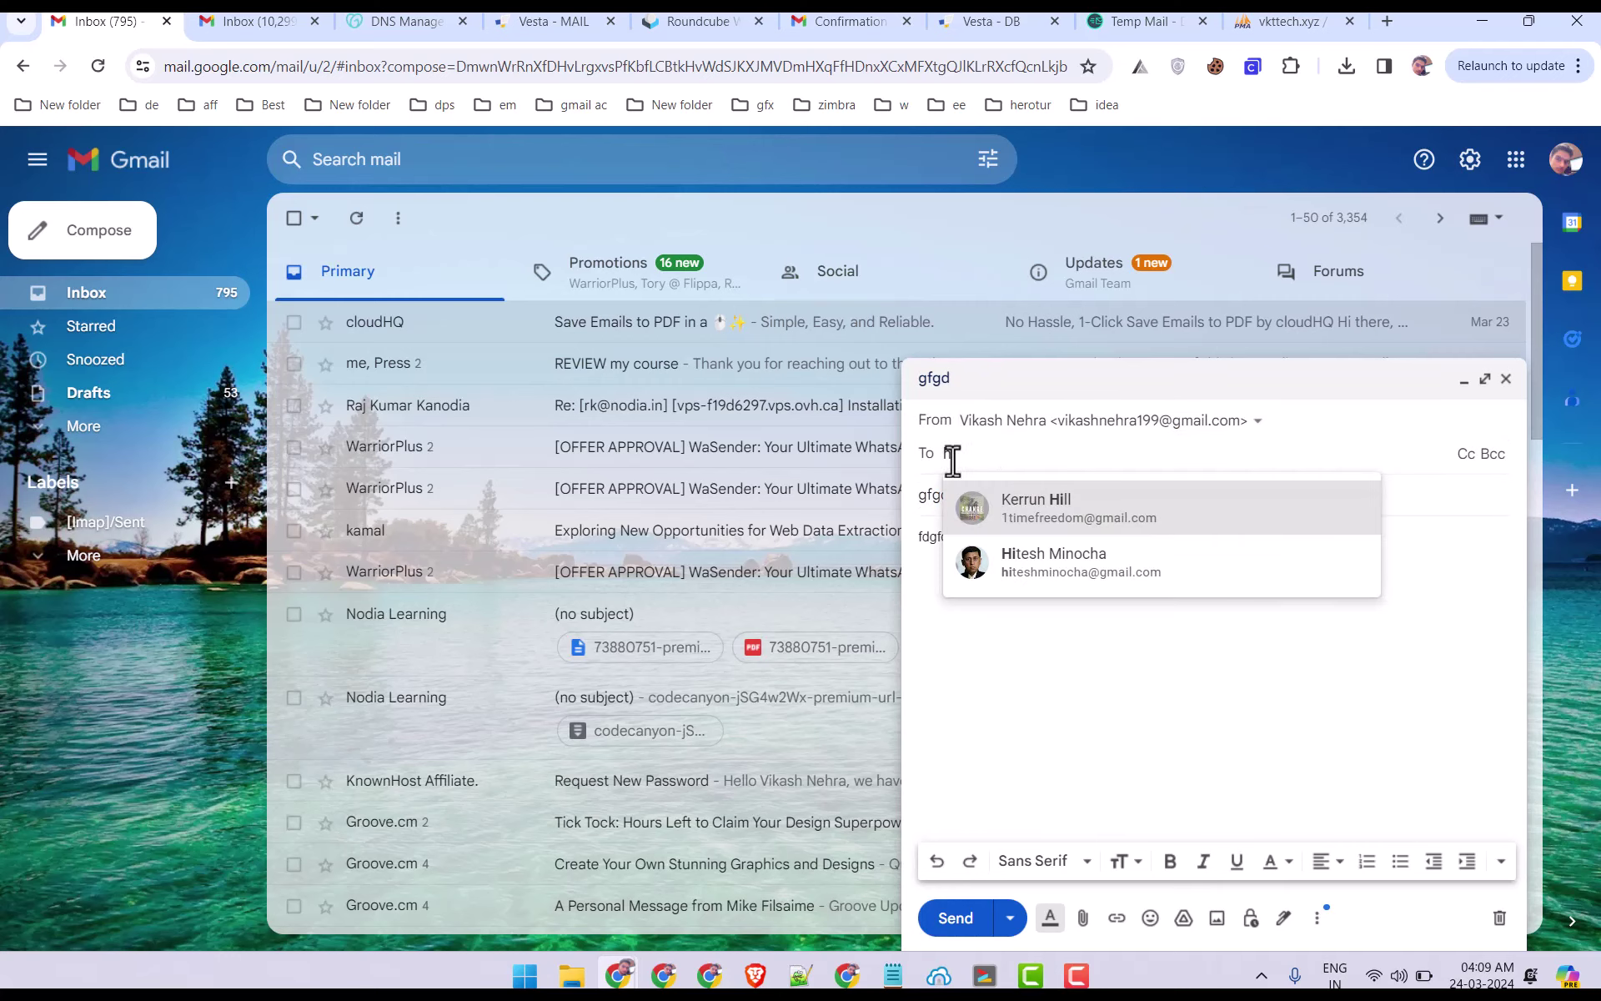
left_click(926, 510)
Check which account owns the other Gmail inbox, then return to the draft.
left_click(304, 21)
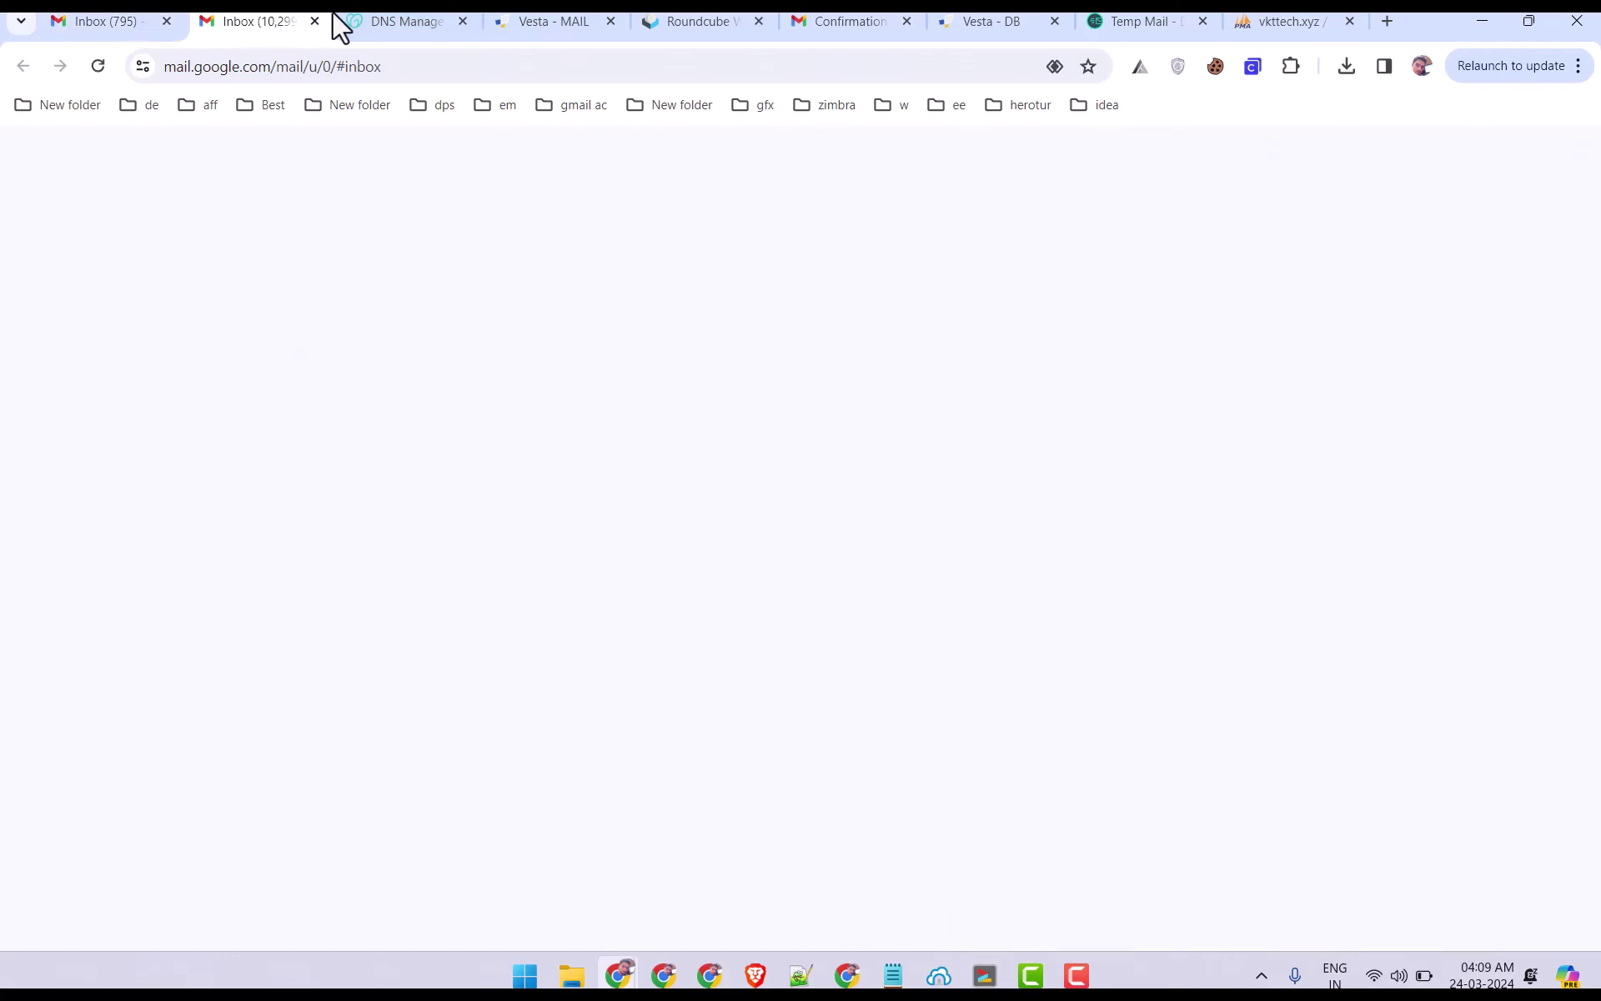
left_click(1562, 171)
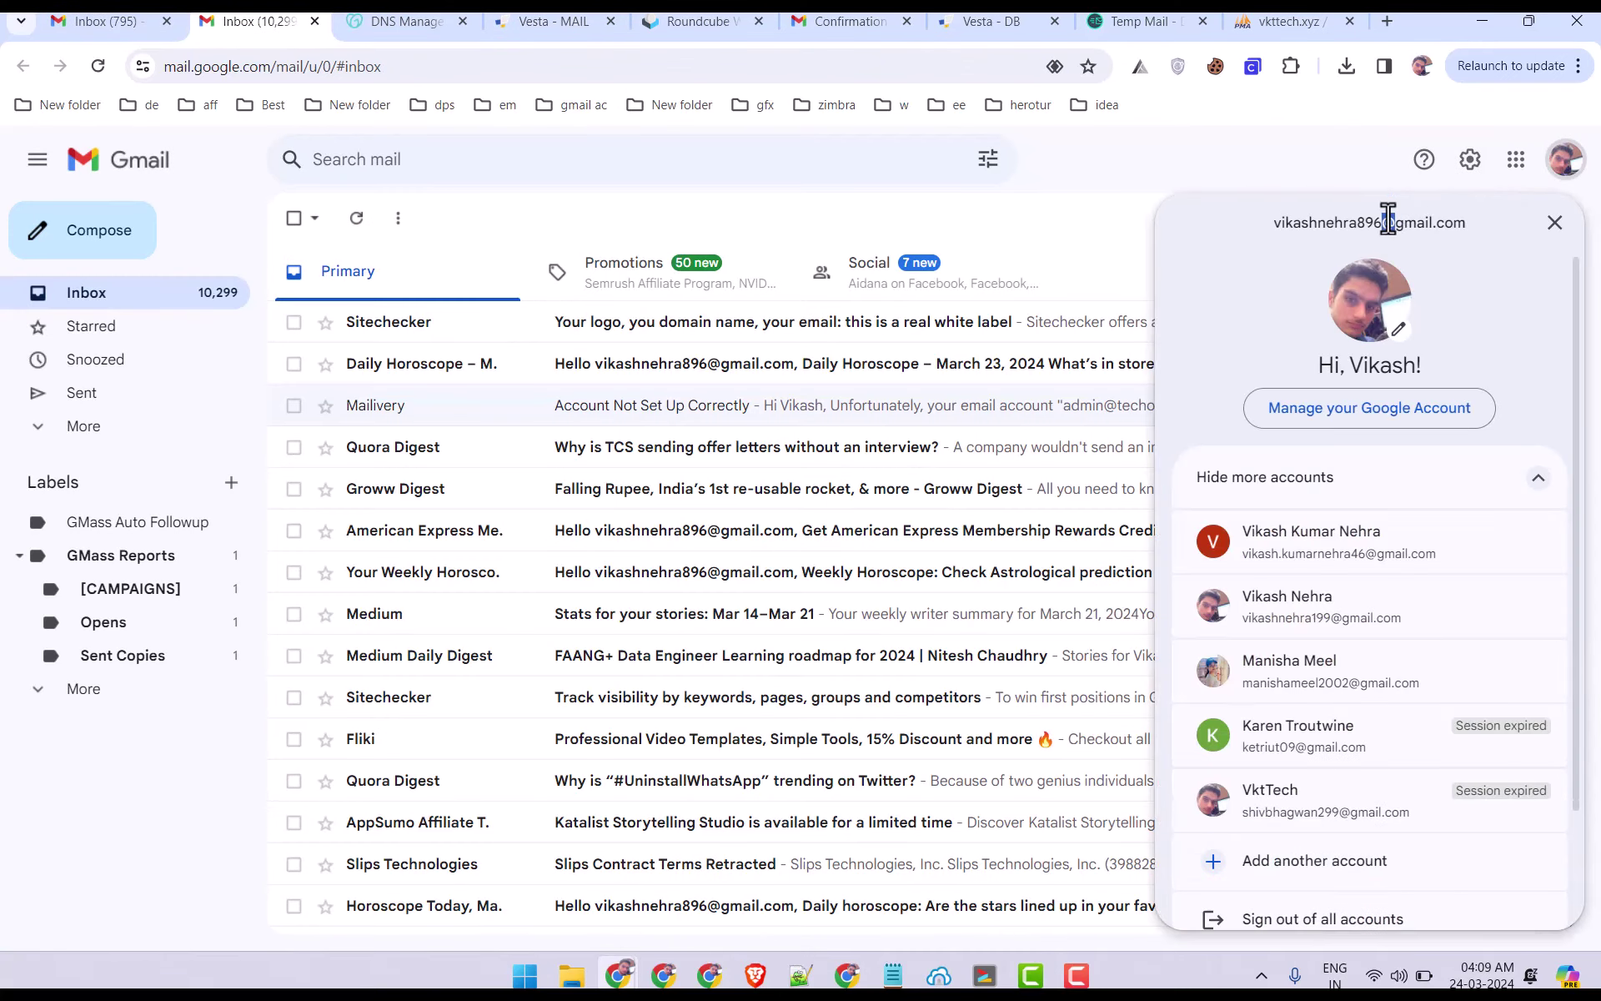
left_click(1237, 153)
left_click(1564, 167)
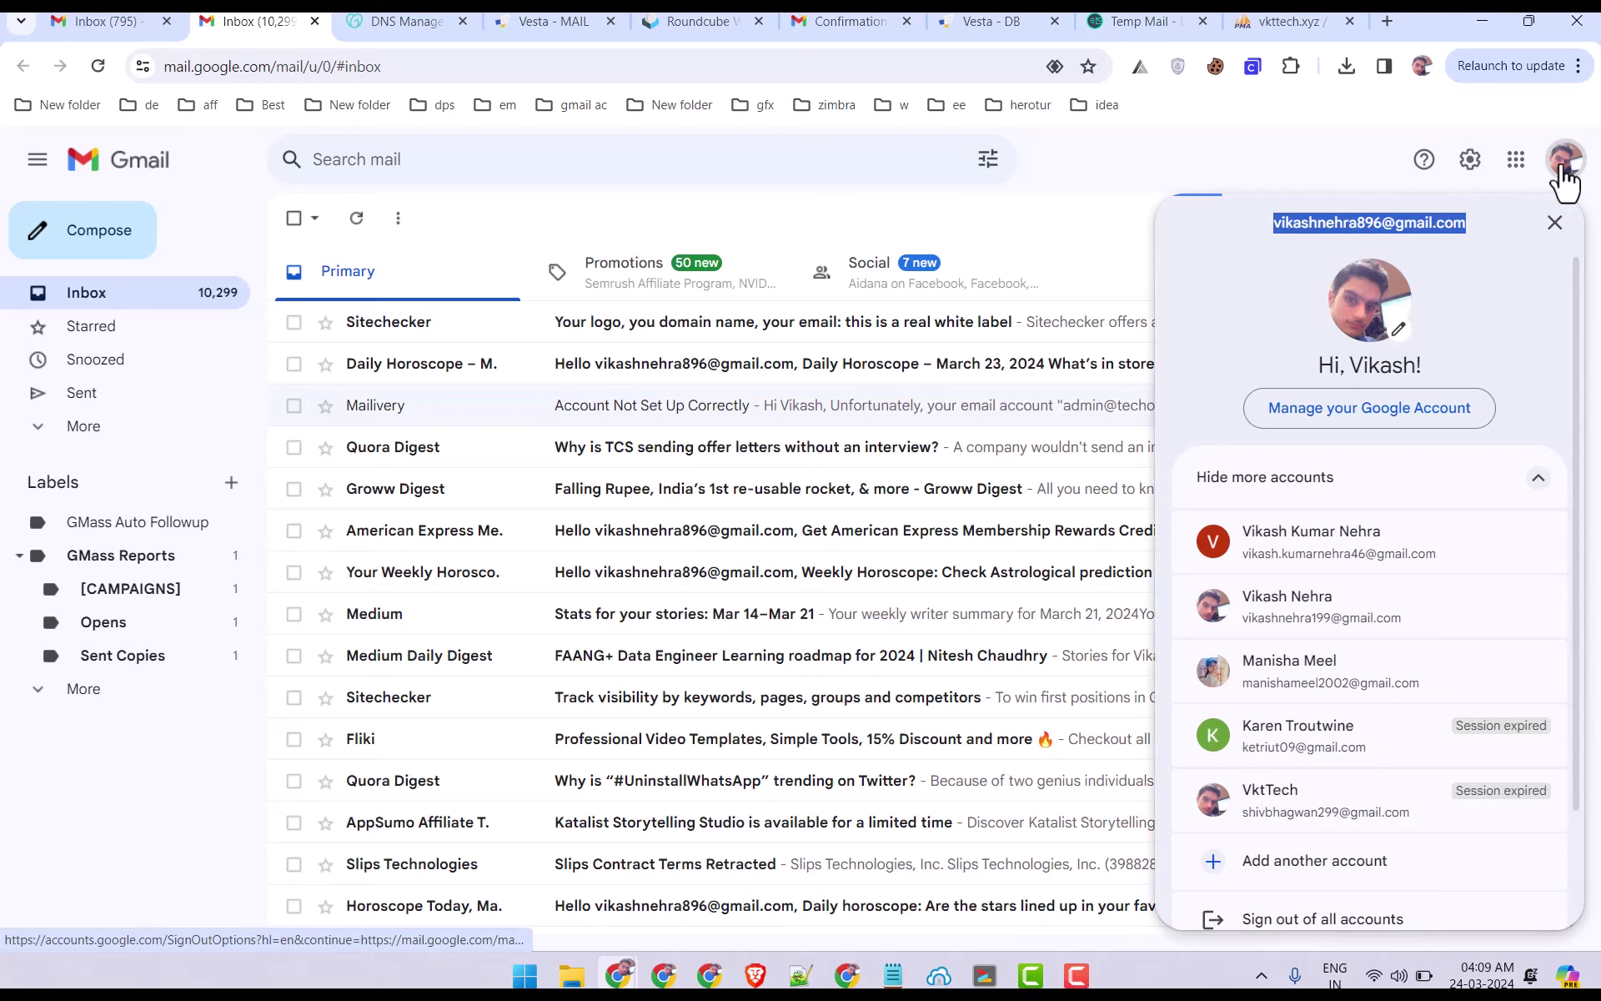
left_click(92, 21)
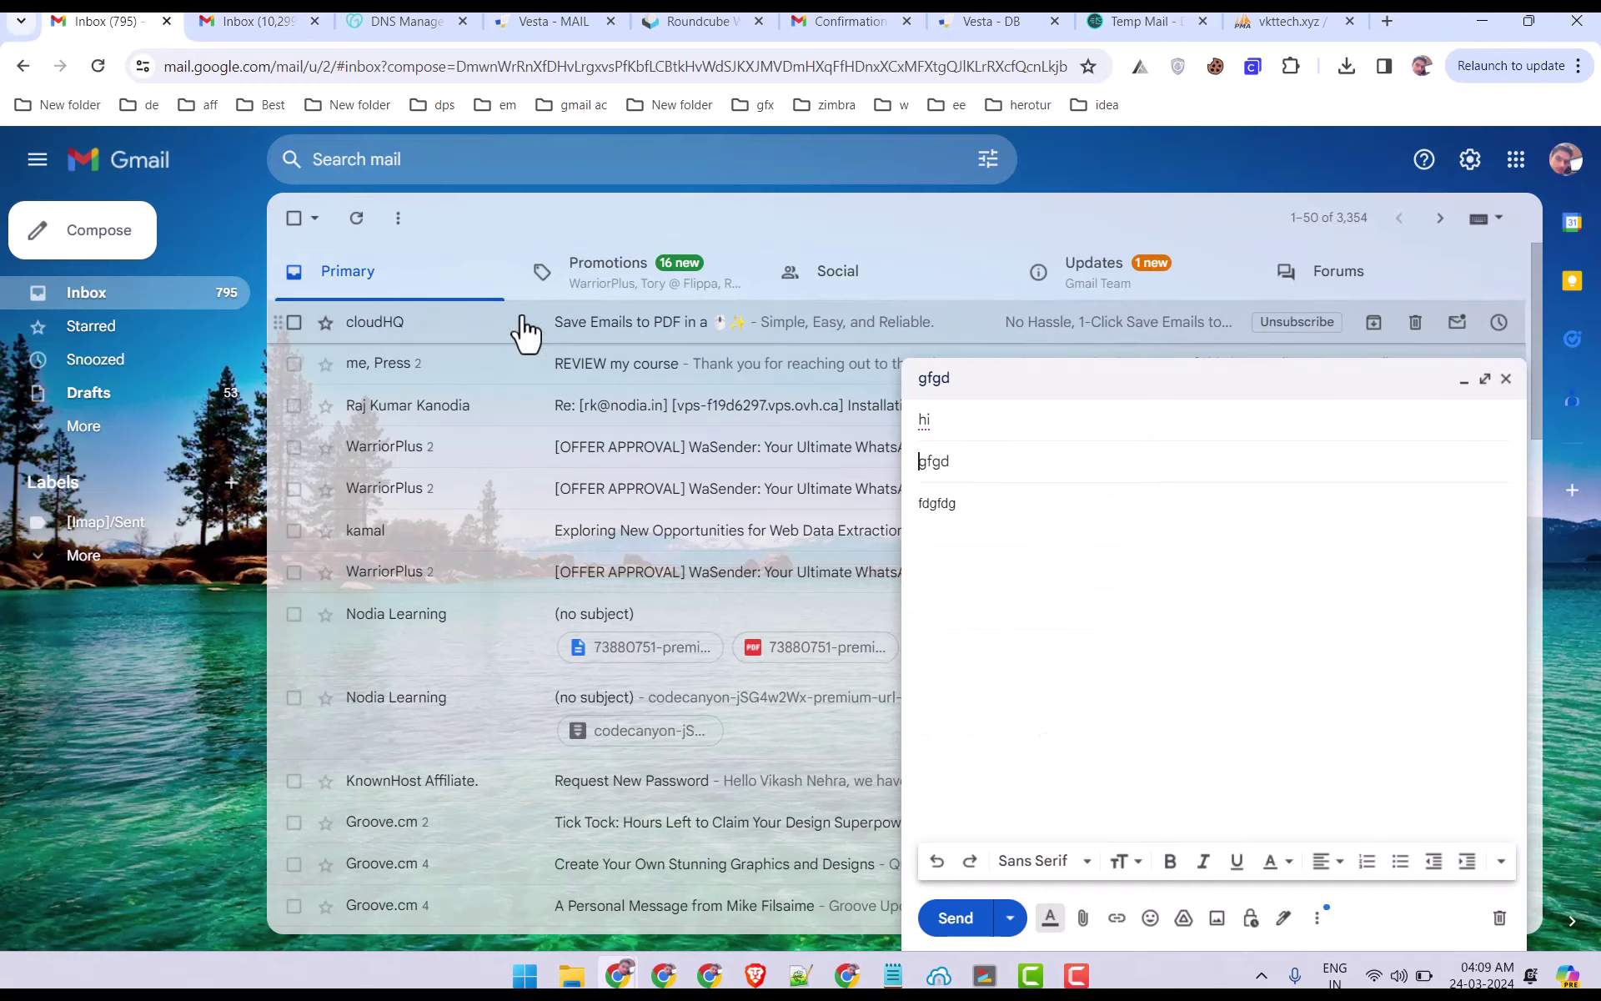
Set the recipient to the suggested contact and send the gfgd test message.
left_click(1004, 432)
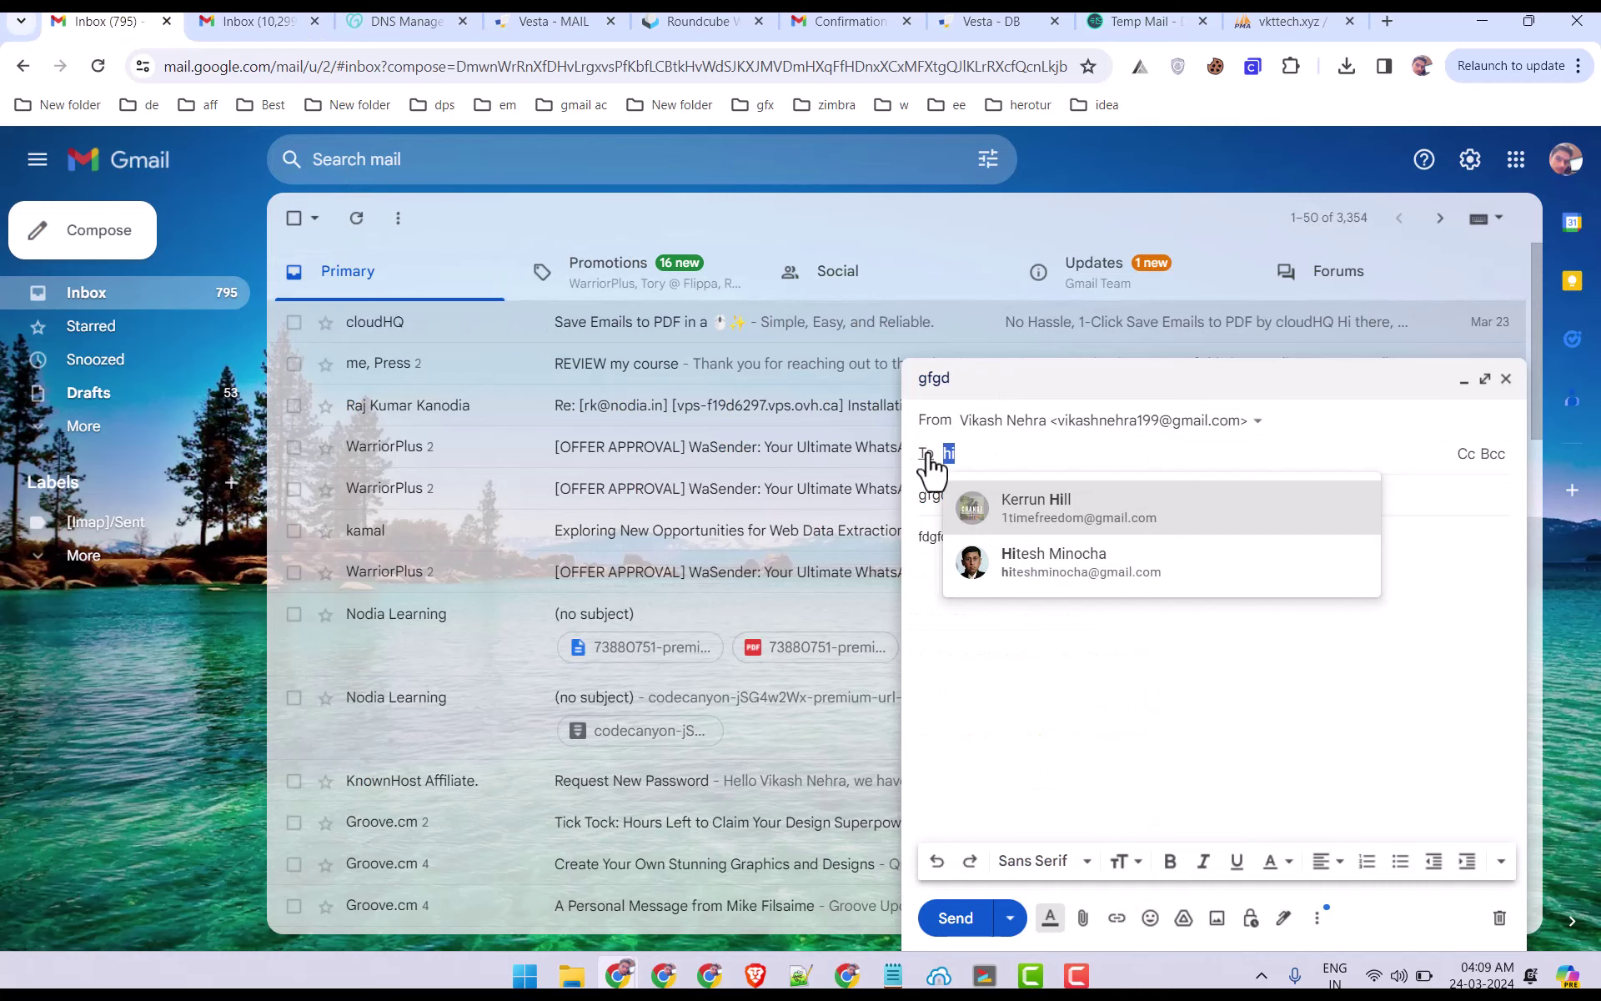
key("Return")
left_click(979, 514)
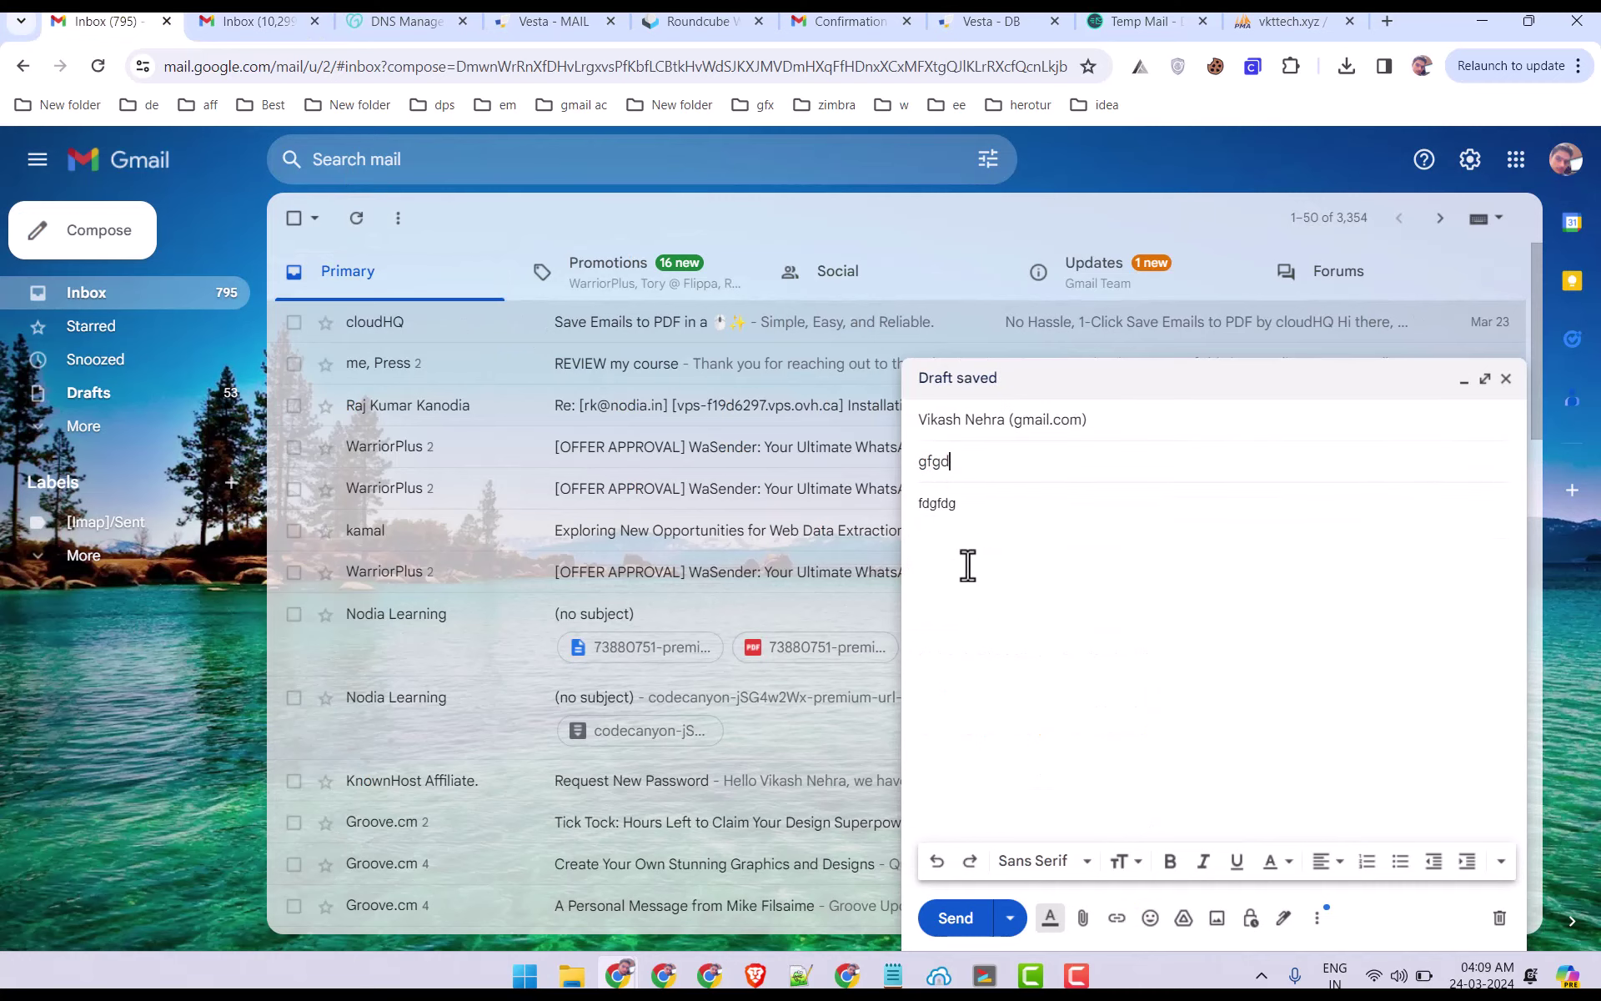
left_click(958, 929)
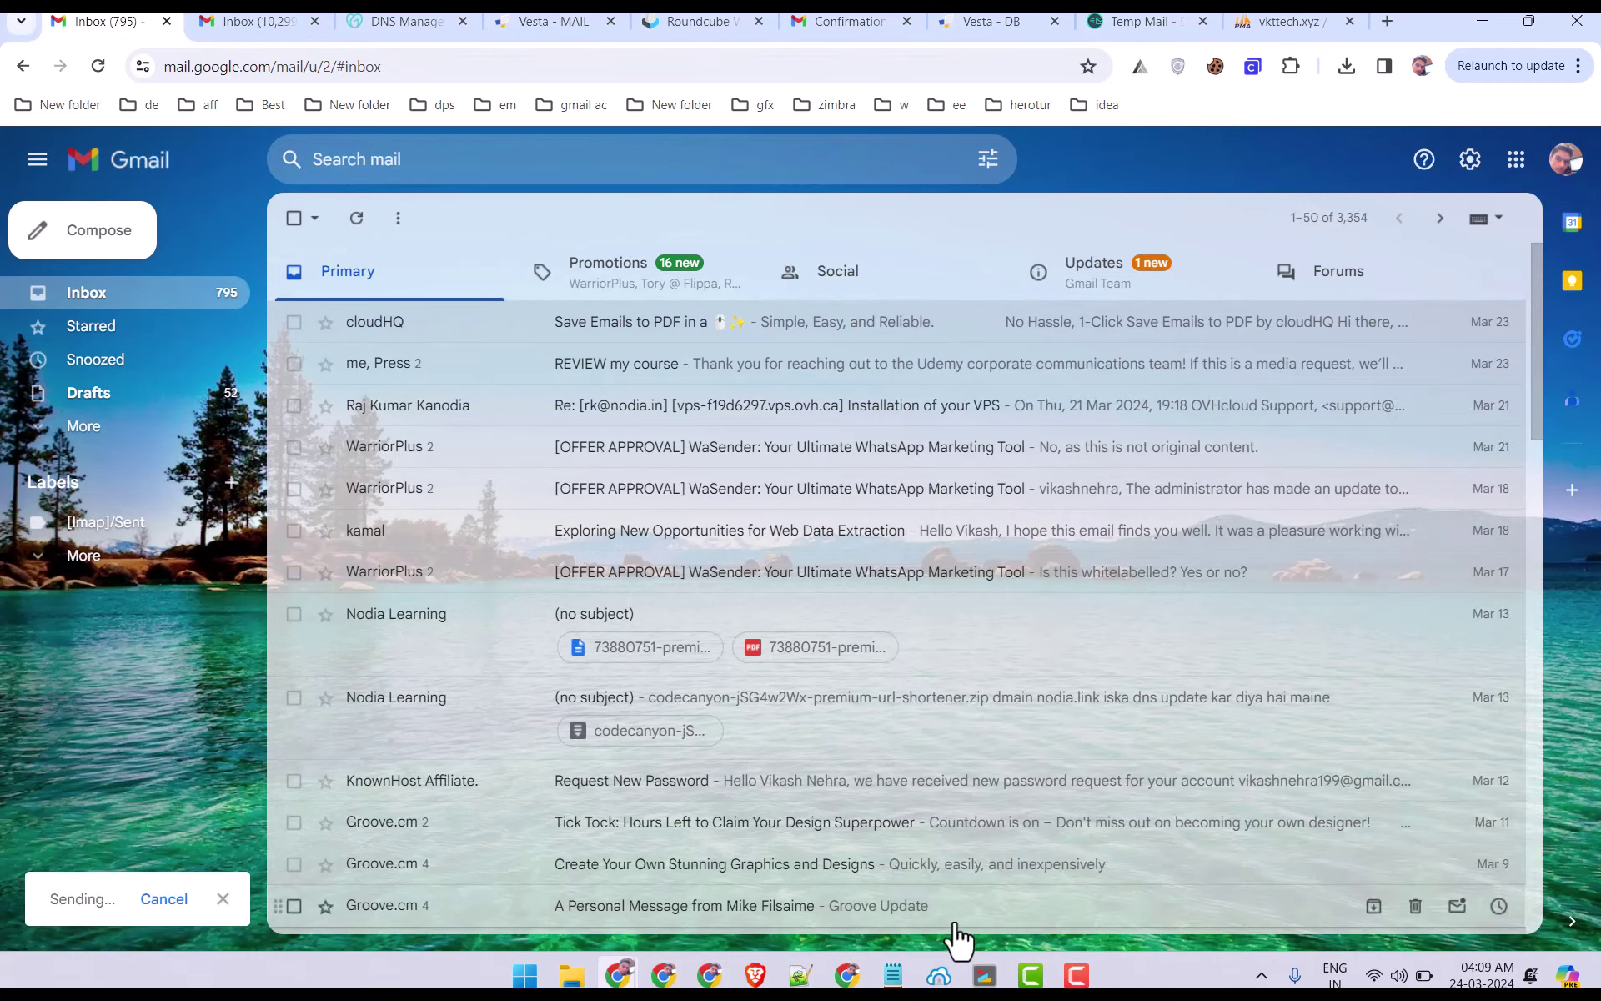
In the receiving inbox, refresh repeatedly and check Spam until the test message arrives.
left_click(261, 20)
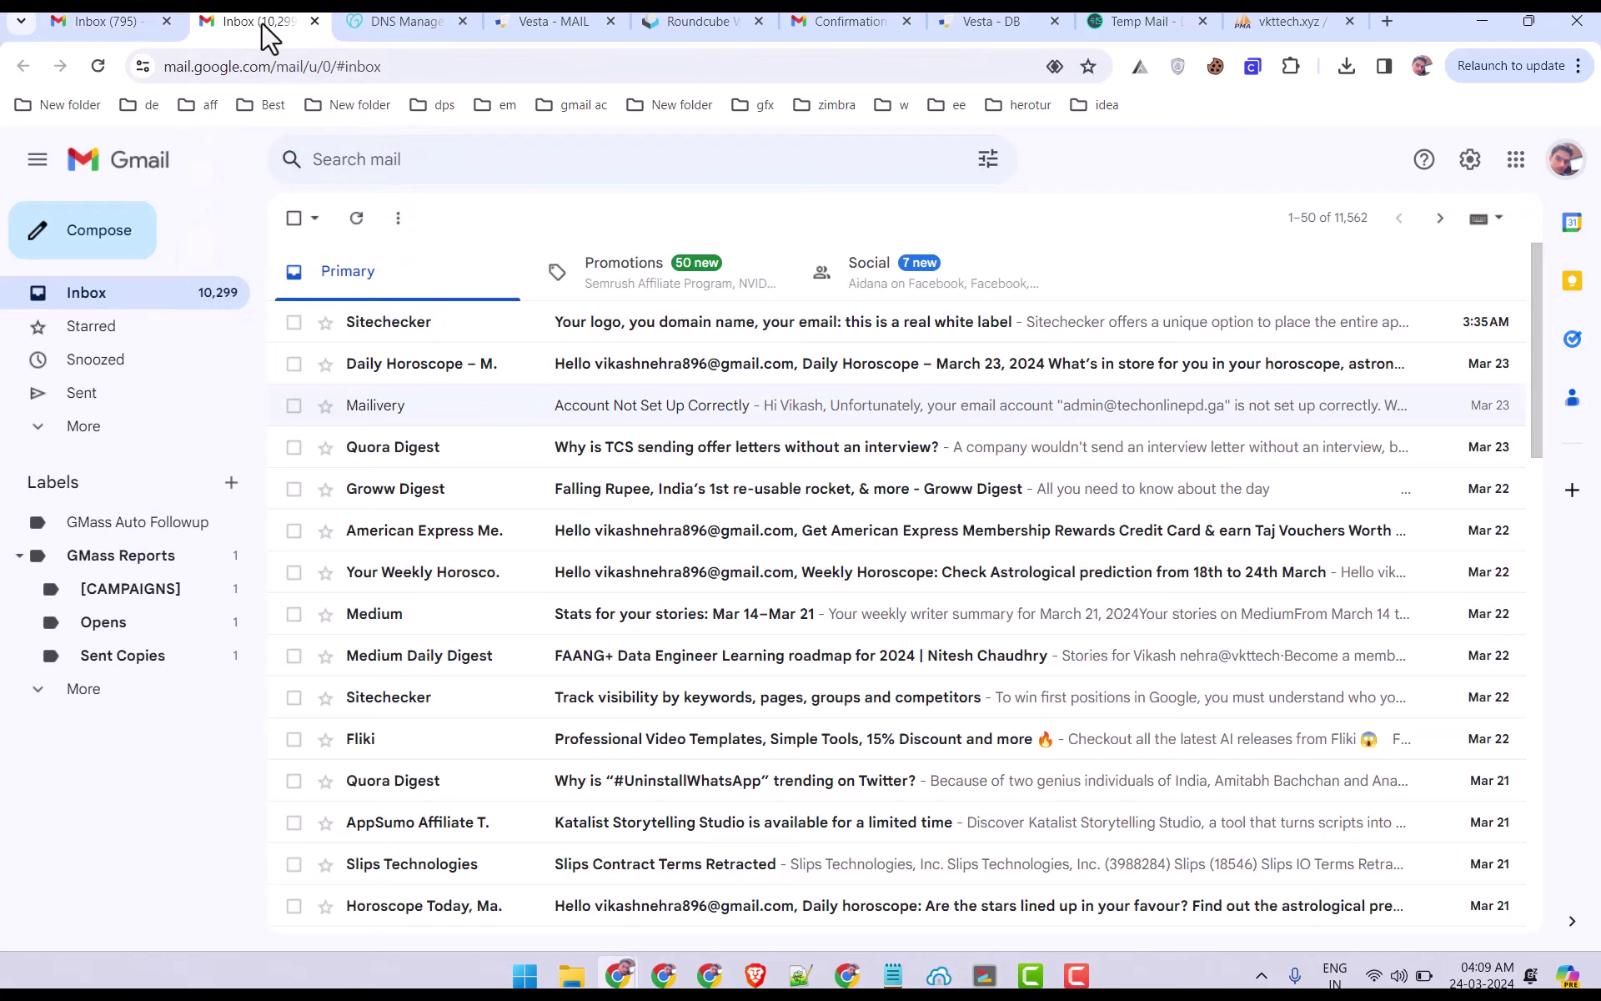
left_click(356, 217)
left_click(356, 217)
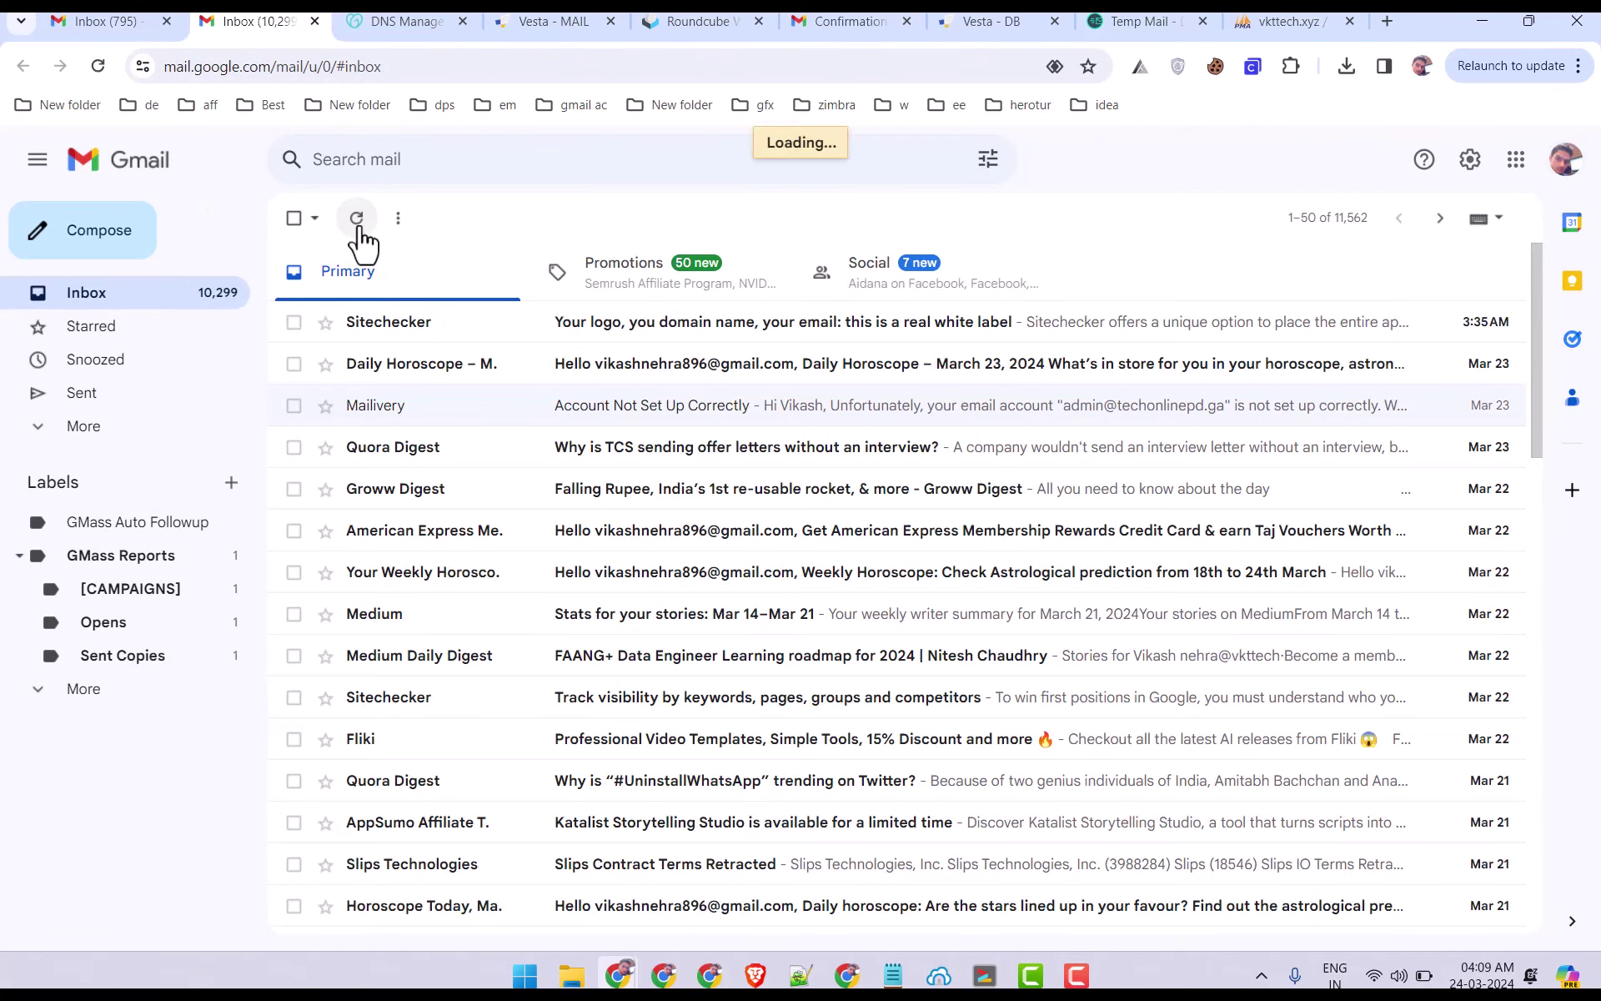
left_click(357, 218)
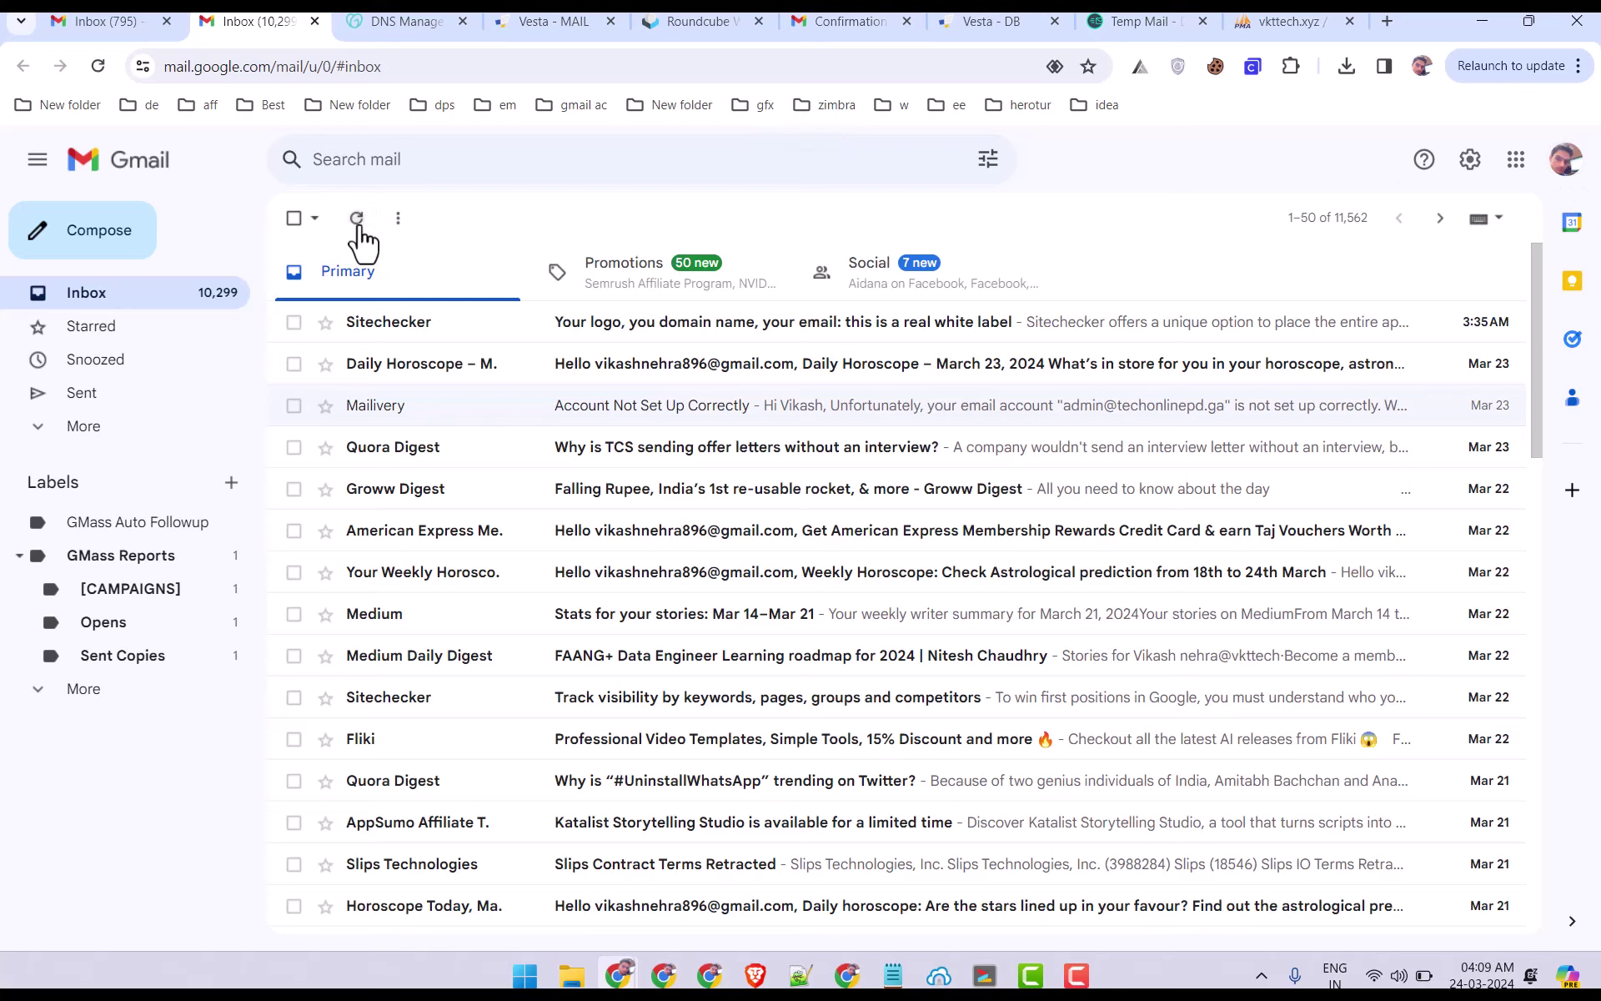
left_click(356, 218)
left_click(356, 218)
left_click(121, 428)
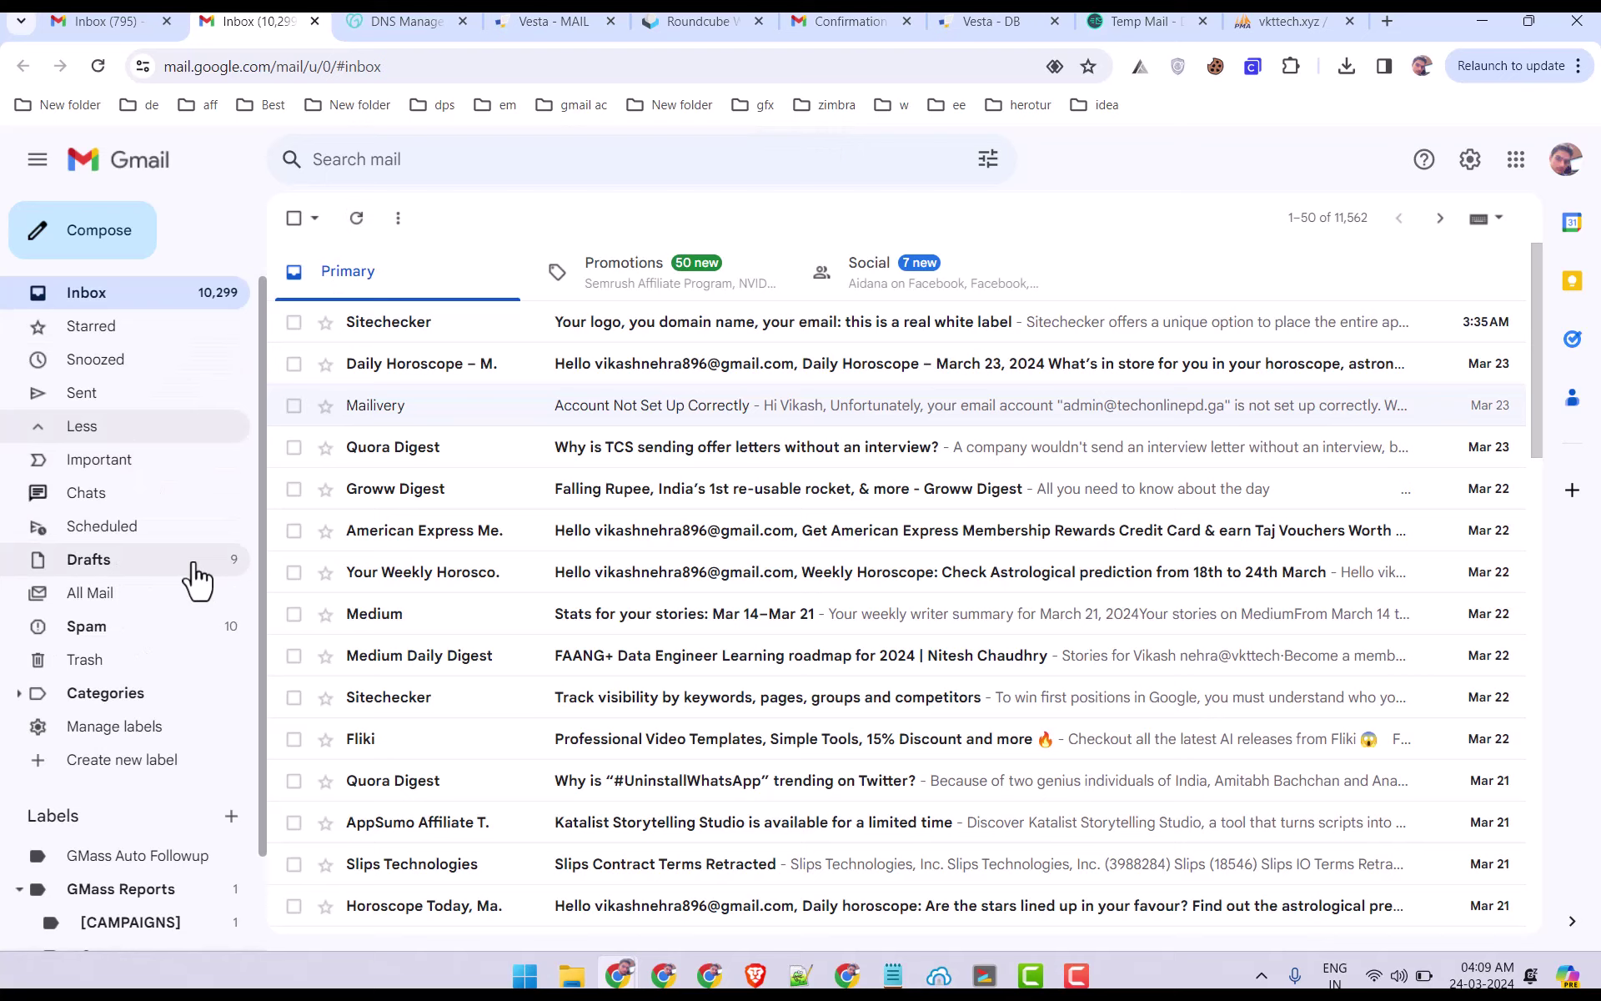
left_click(179, 625)
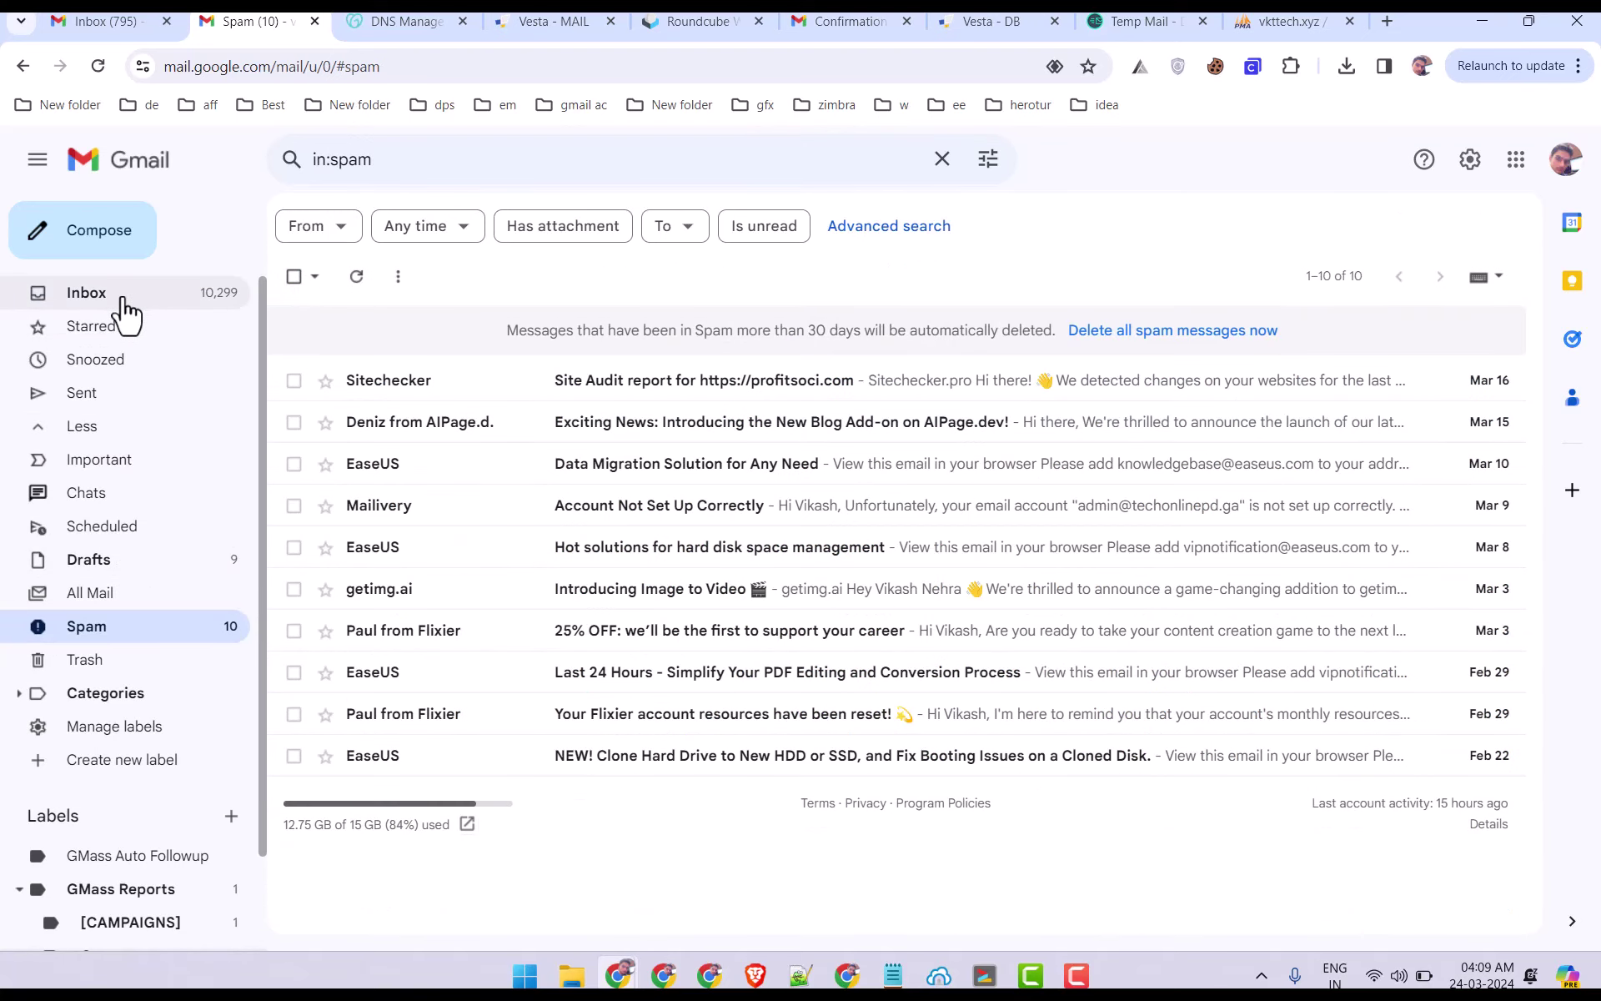
left_click(122, 296)
left_click(352, 220)
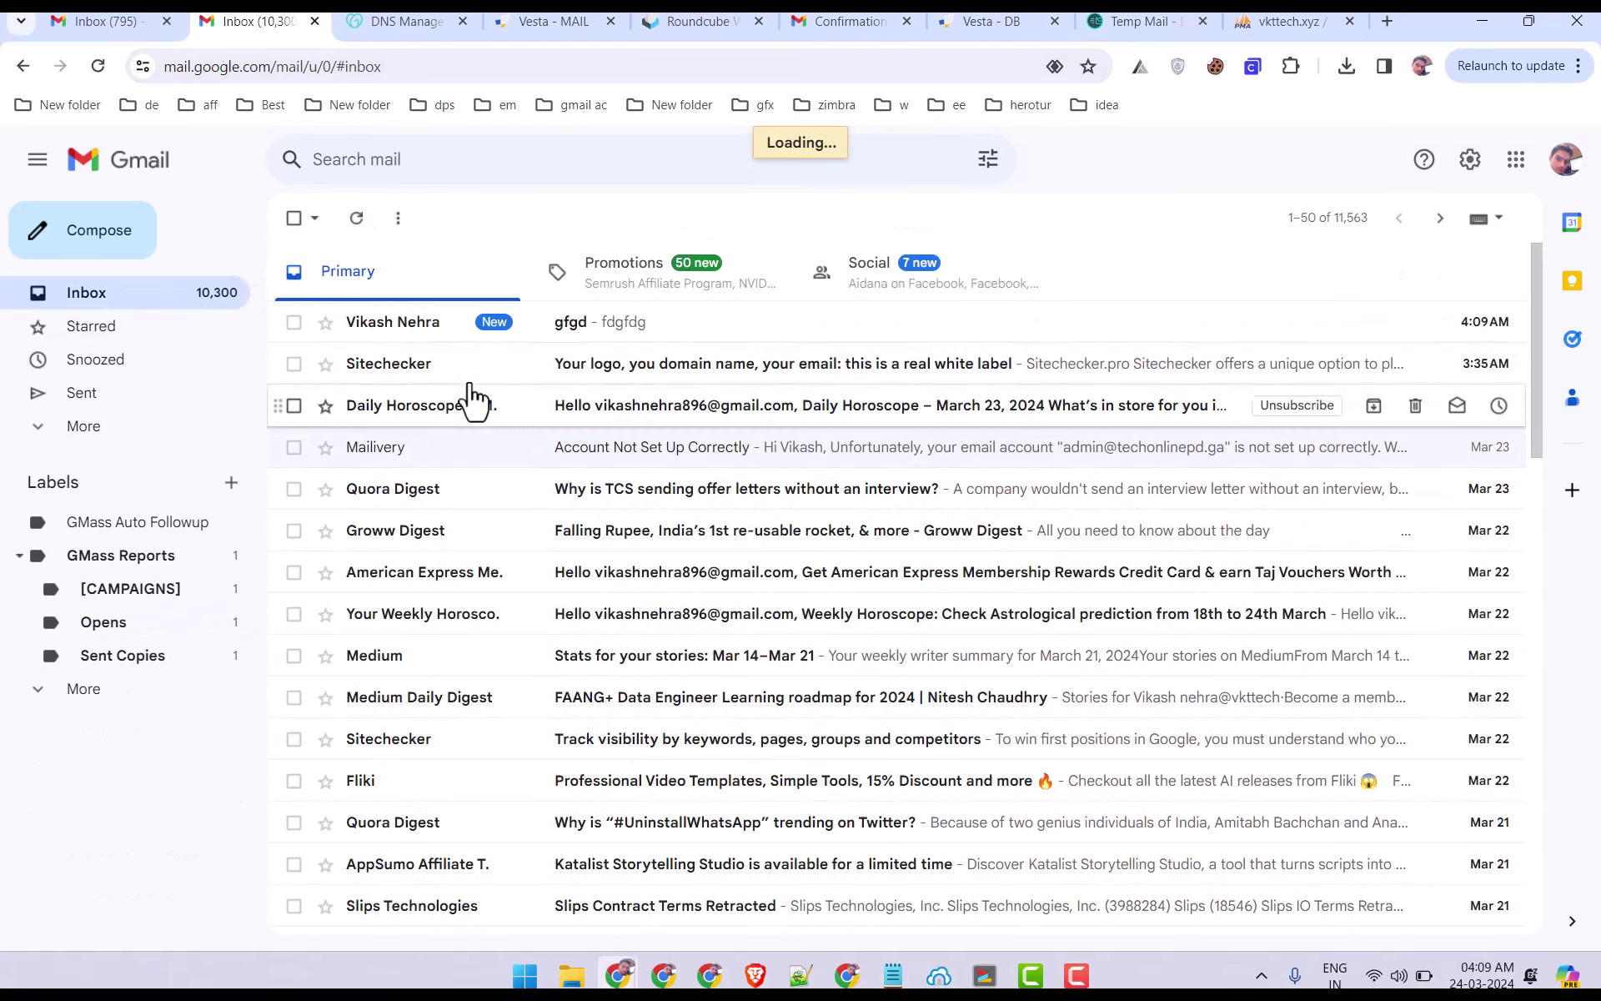
Open the gfgd message, inspect its sender address, then start a new message in the sending account.
left_click(610, 330)
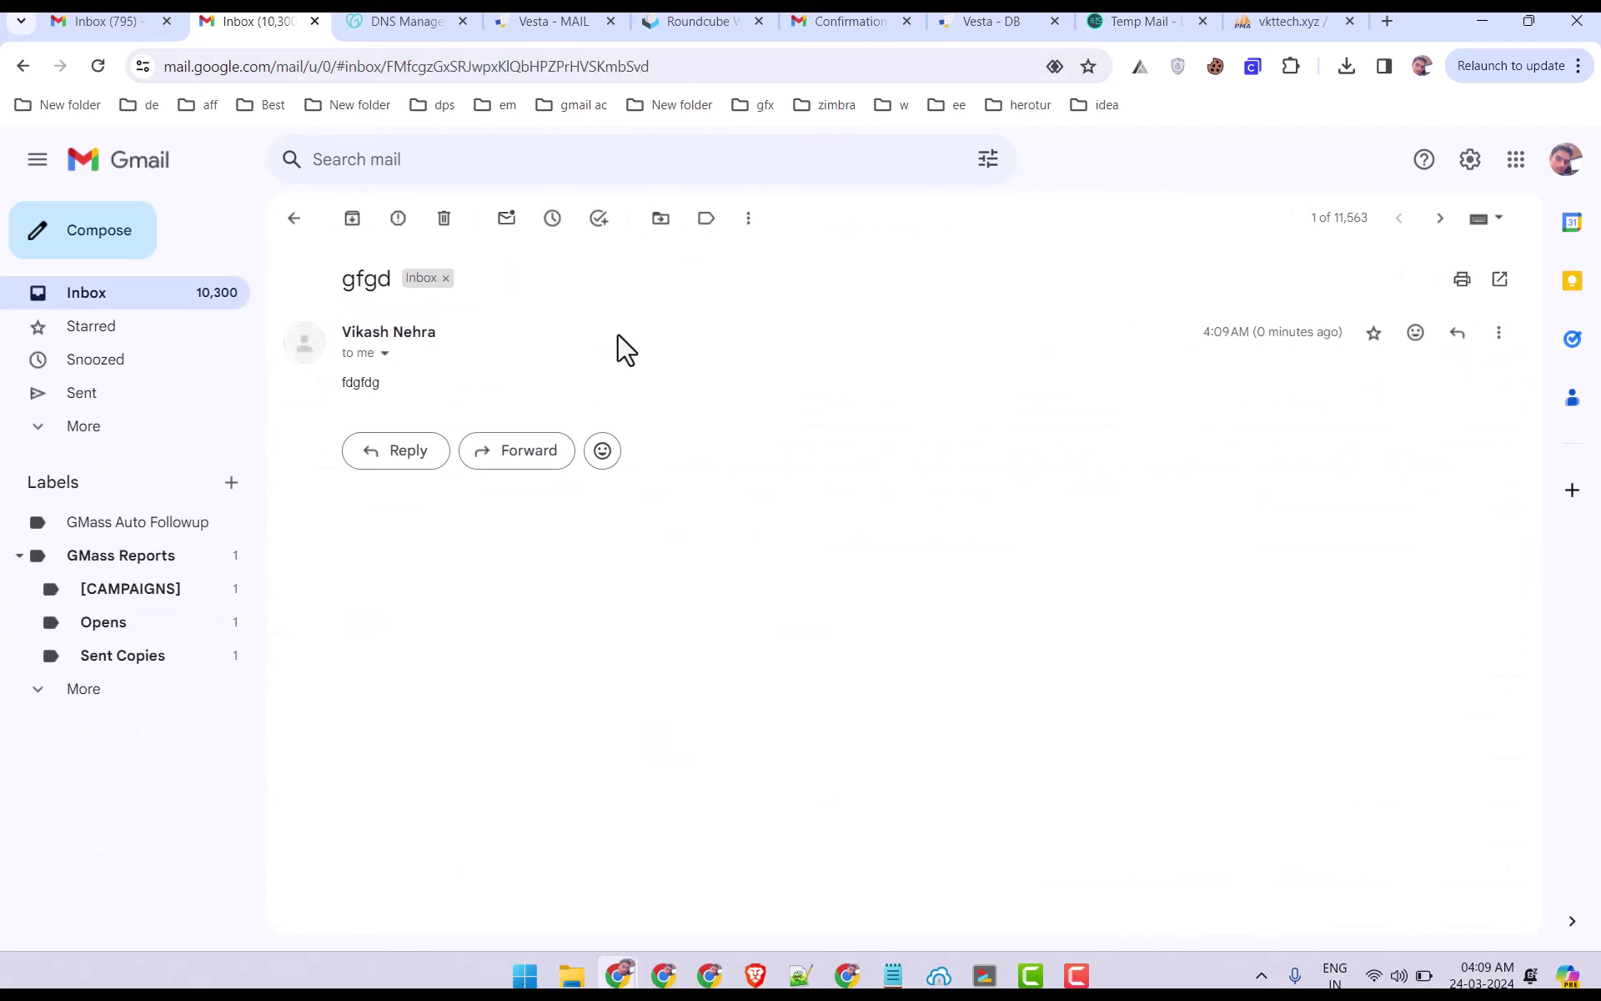
left_click(384, 354)
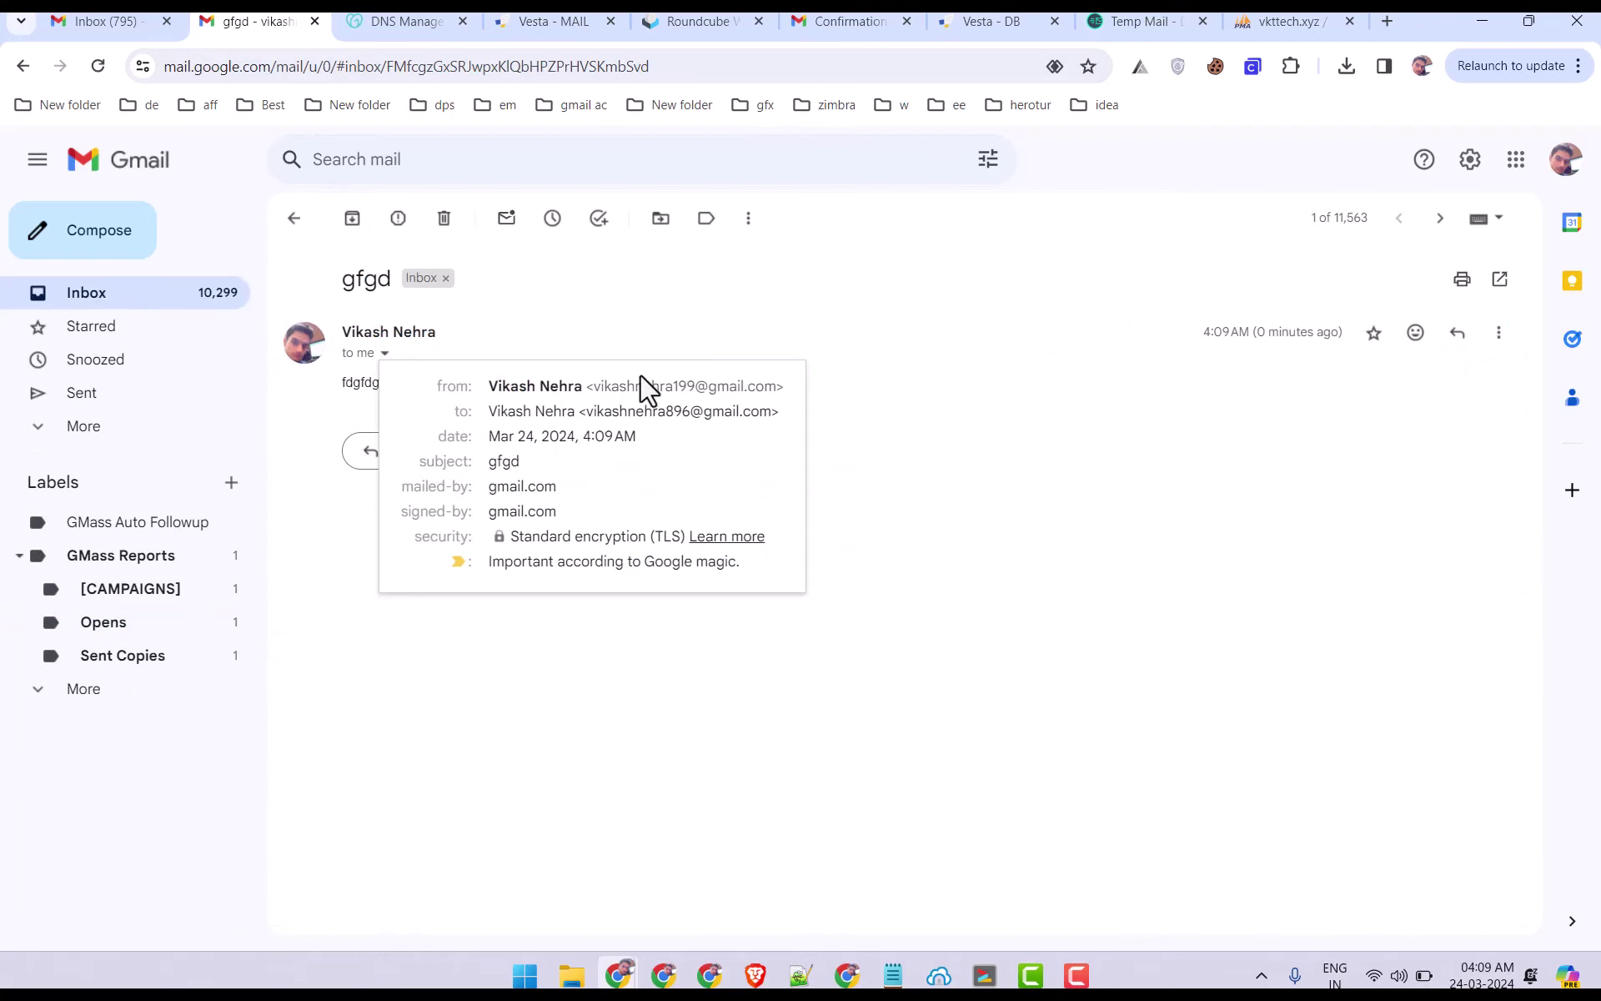
left_click_drag(594, 385, 767, 392)
left_click(848, 439)
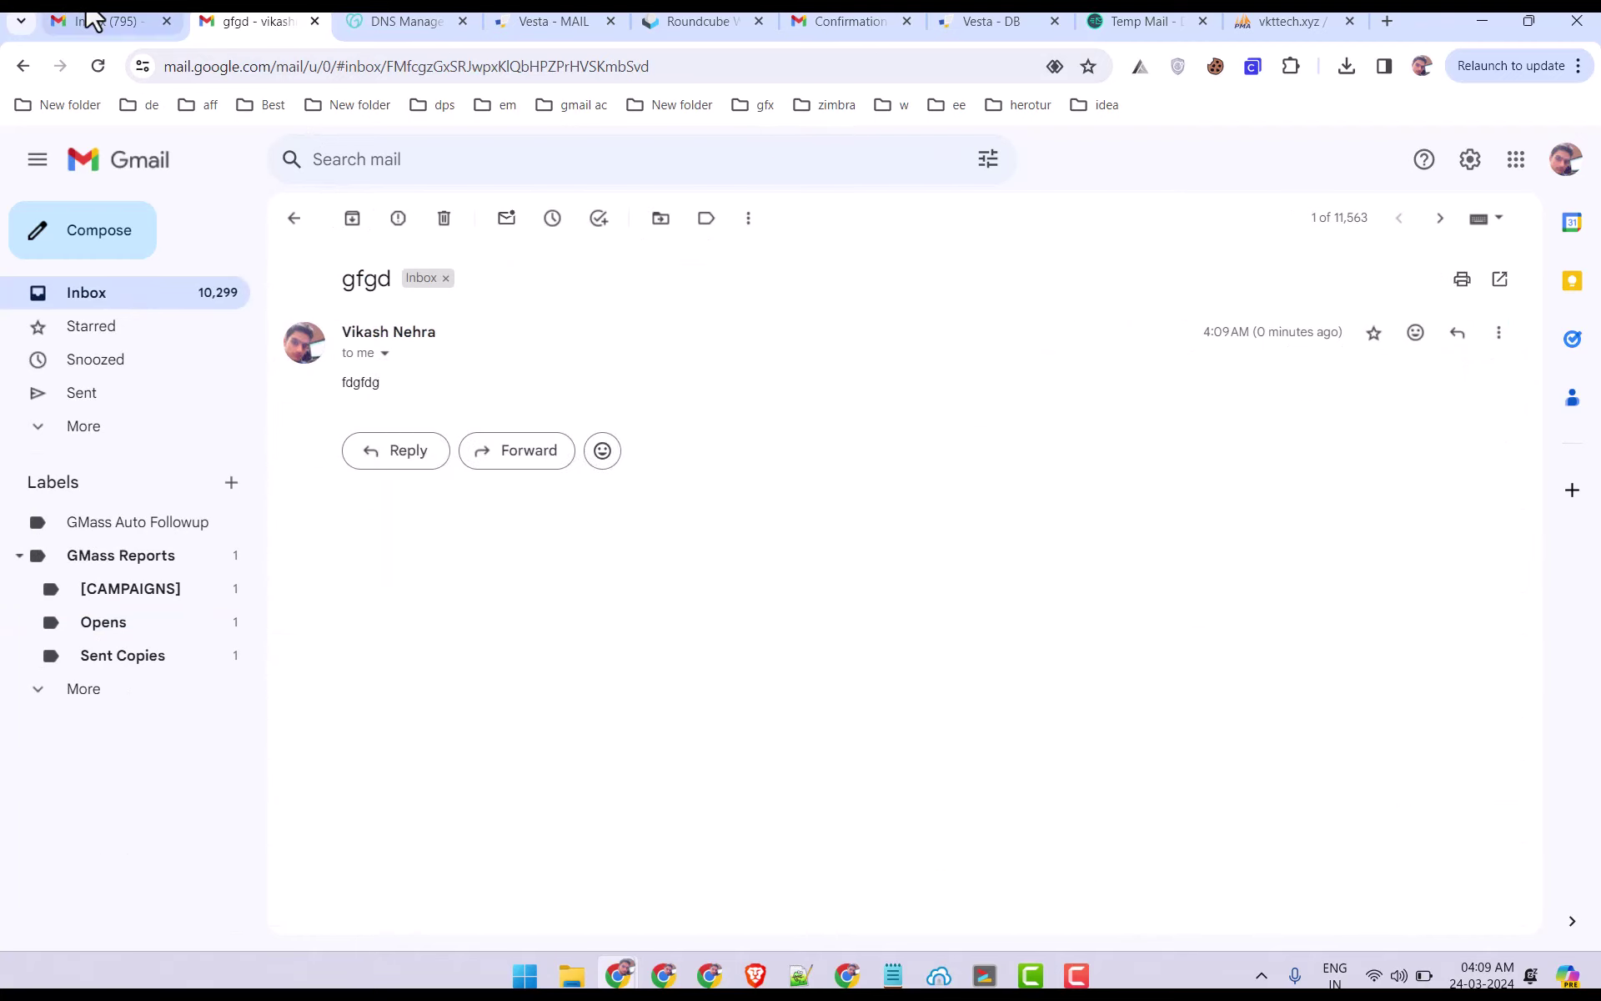
left_click(93, 22)
left_click(115, 248)
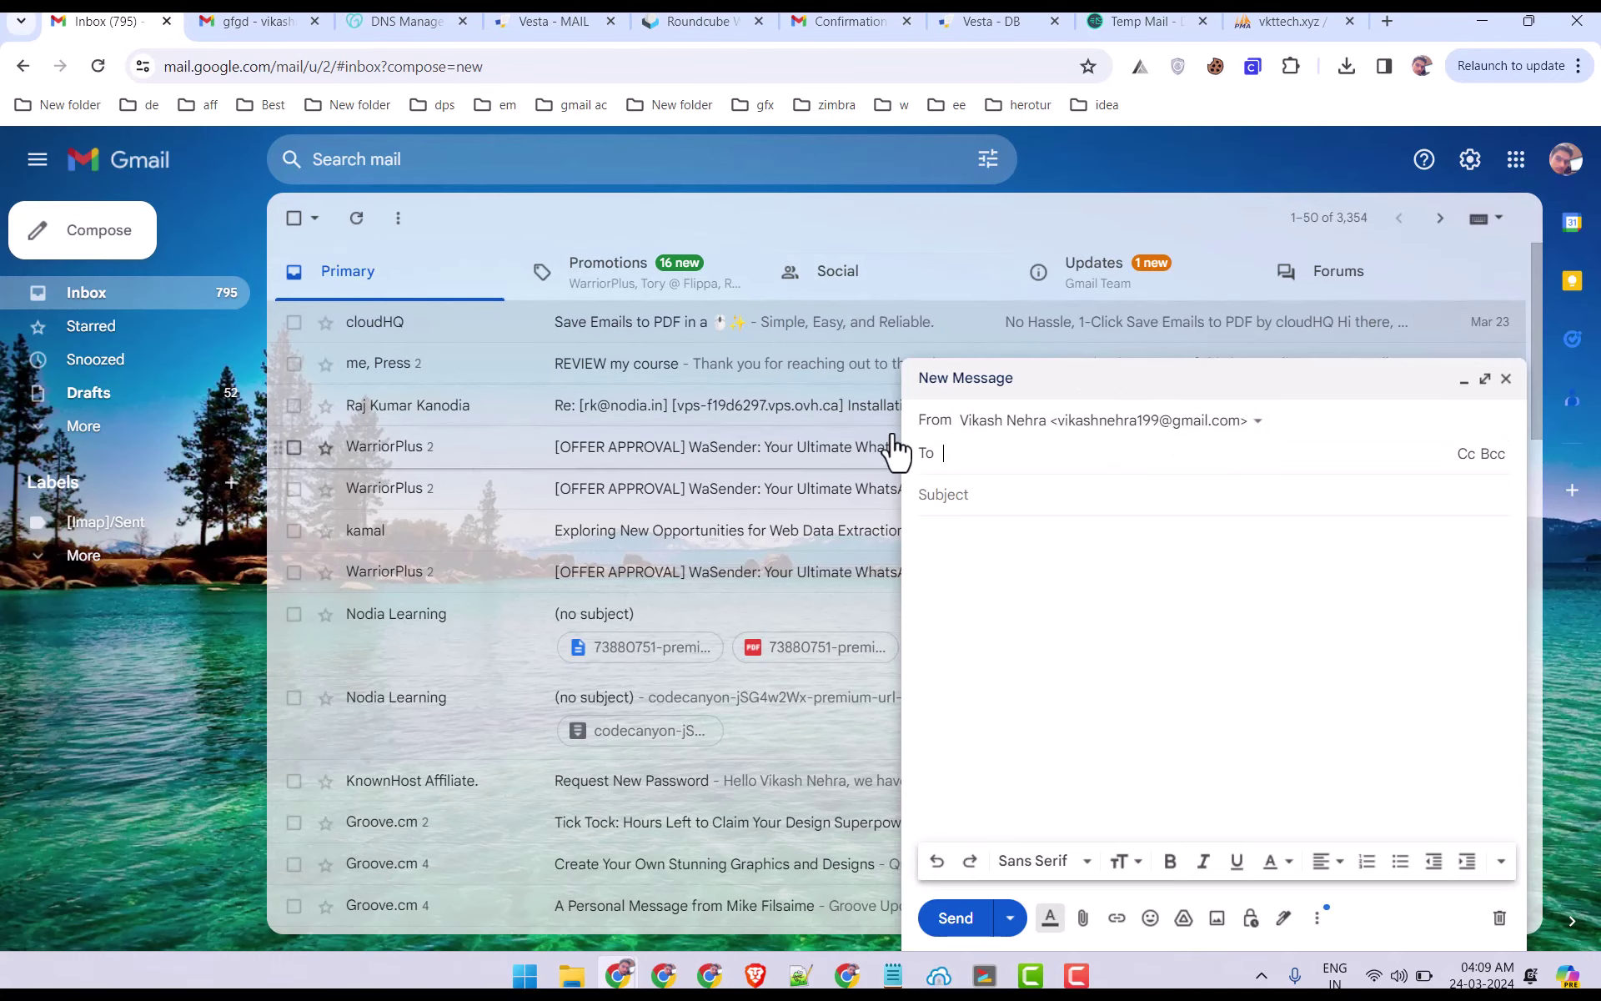
left_click(1134, 426)
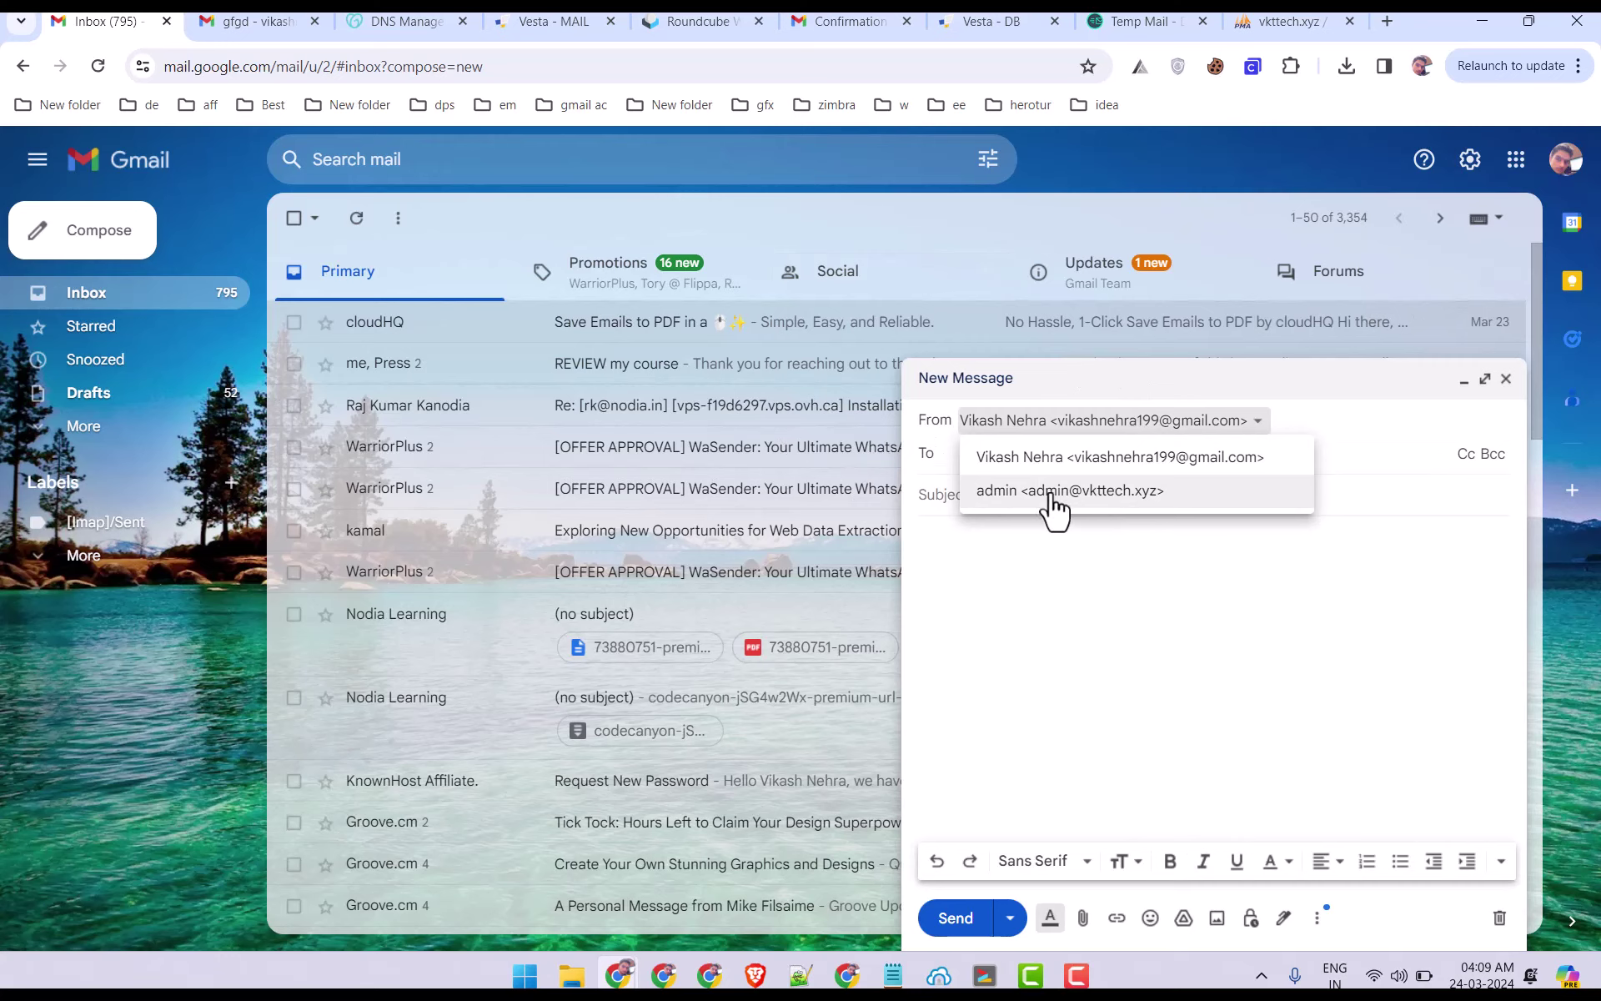
left_click(1052, 494)
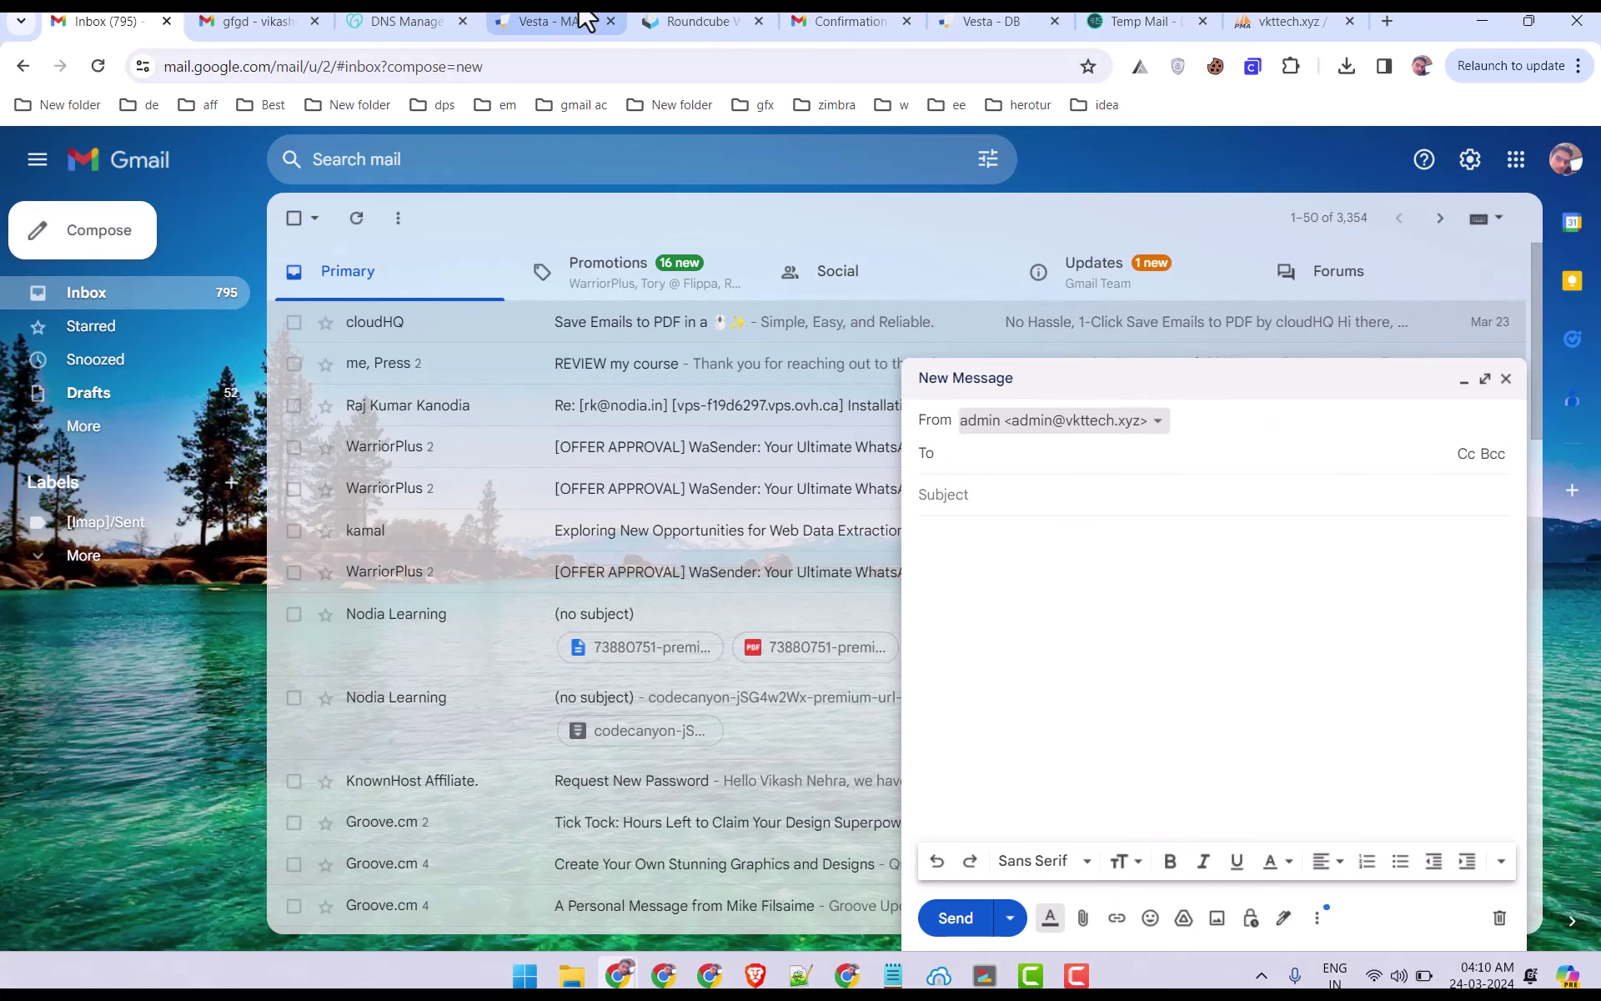
left_click(552, 21)
left_click(72, 22)
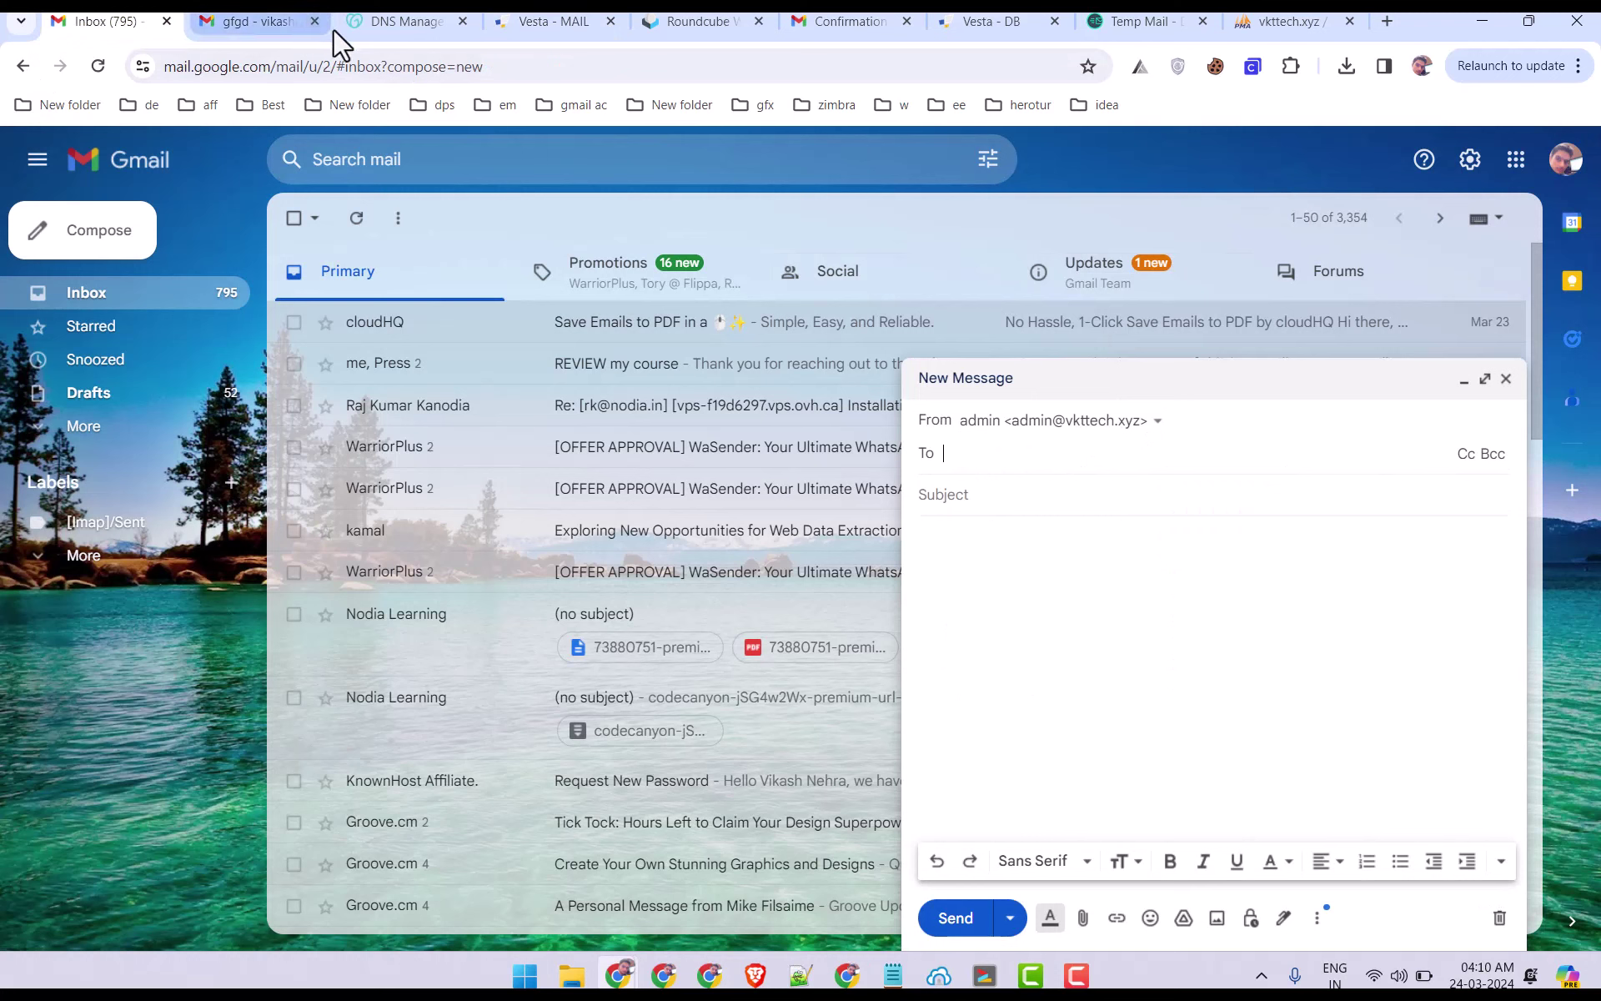
key("ctrl+v")
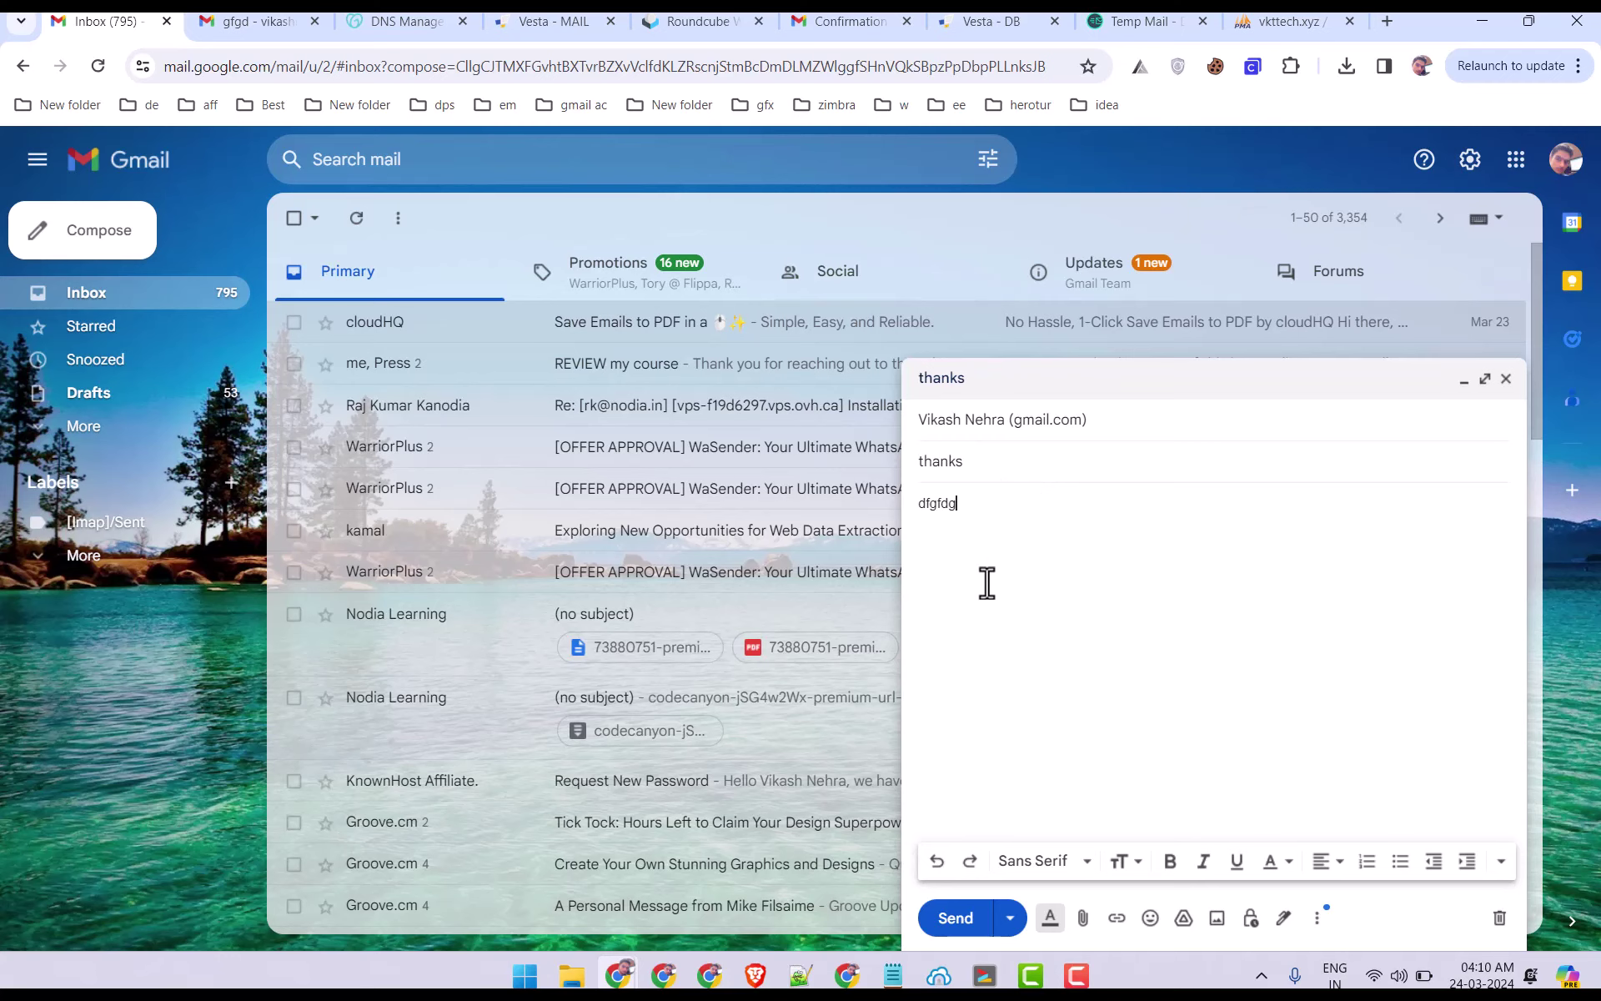
left_click(956, 917)
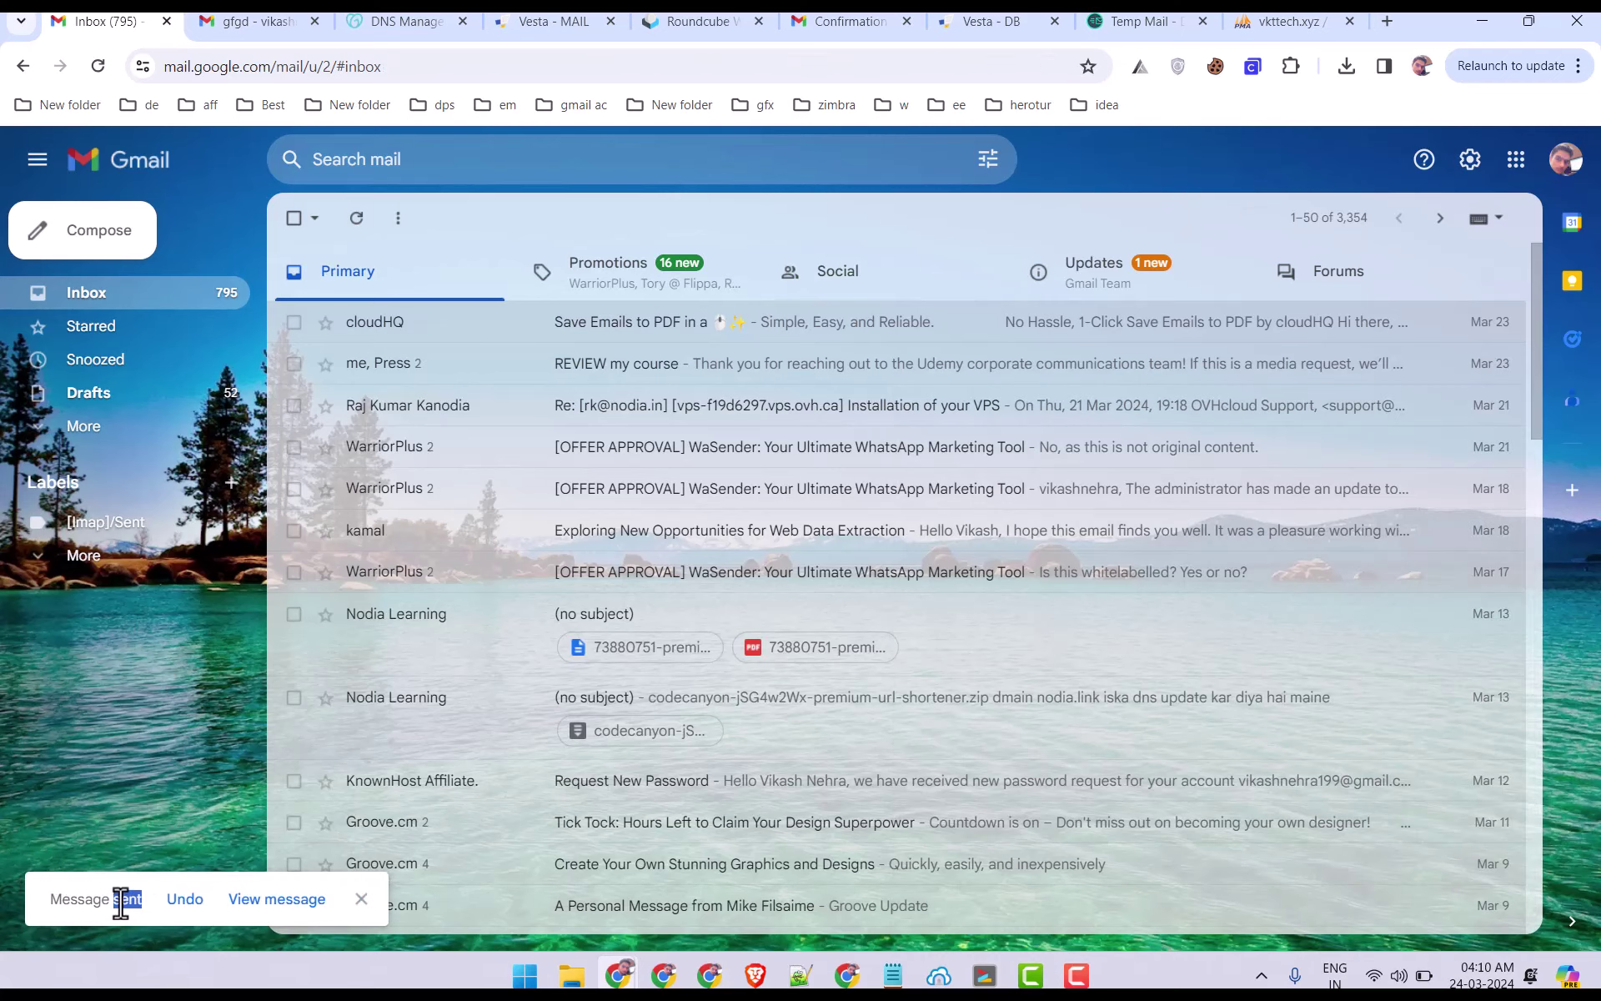
In the receiving Gmail account, open Spam and refresh until the test message arrives.
left_click(250, 21)
left_click(294, 218)
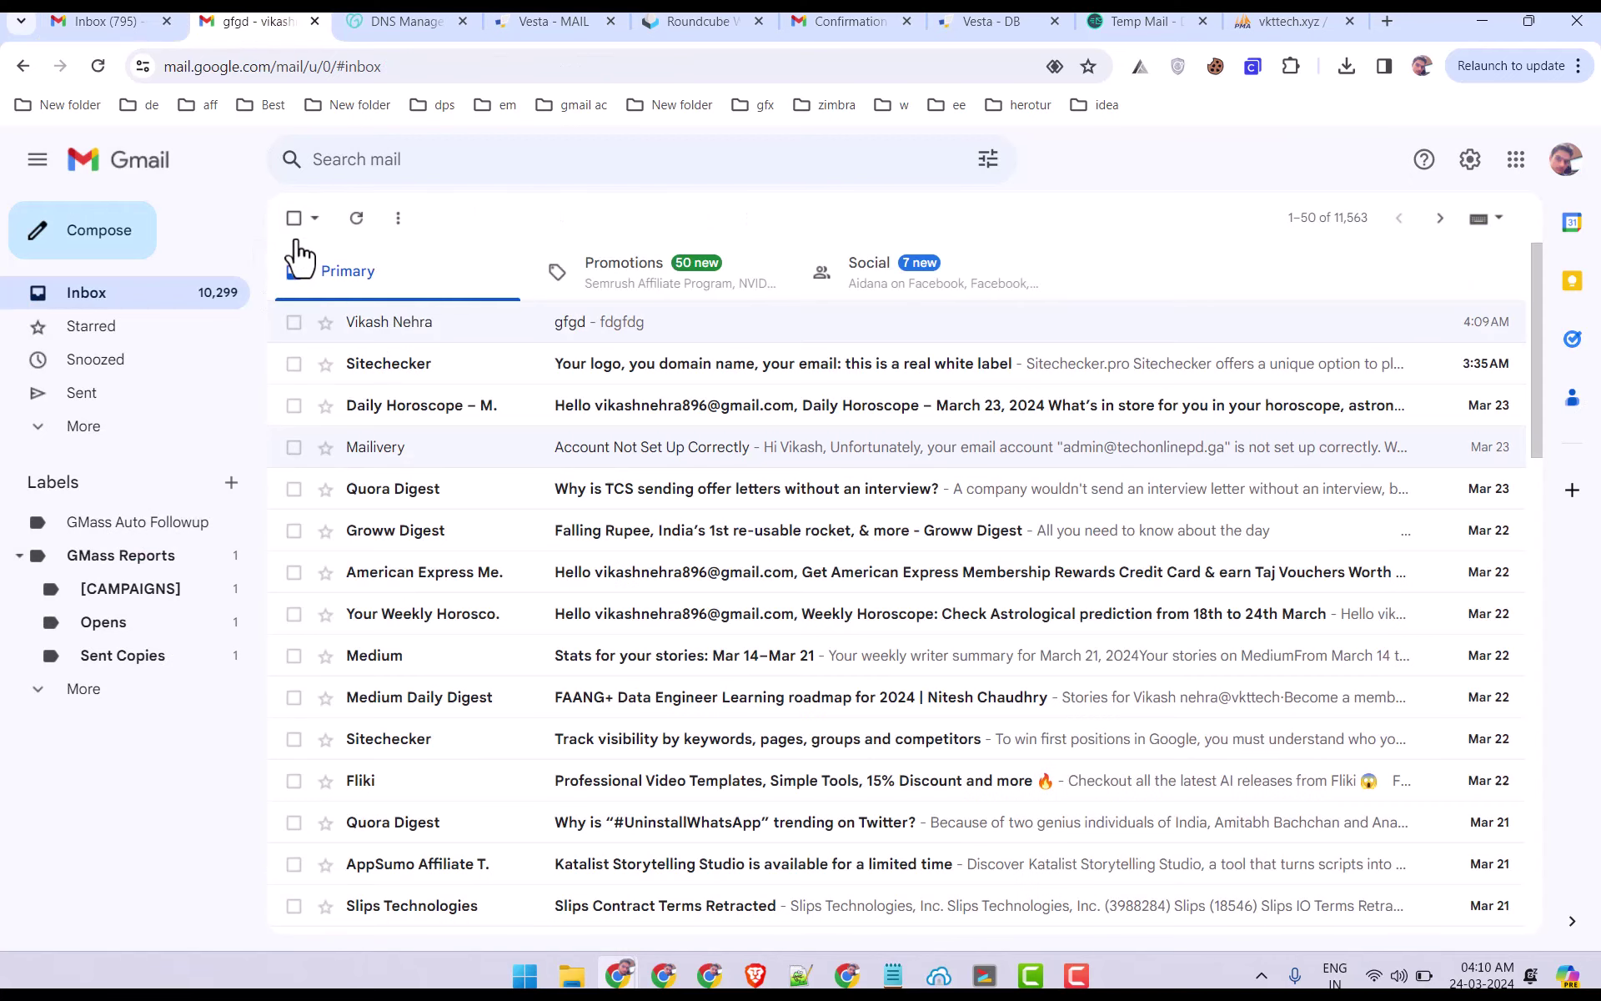
left_click(108, 442)
left_click(129, 627)
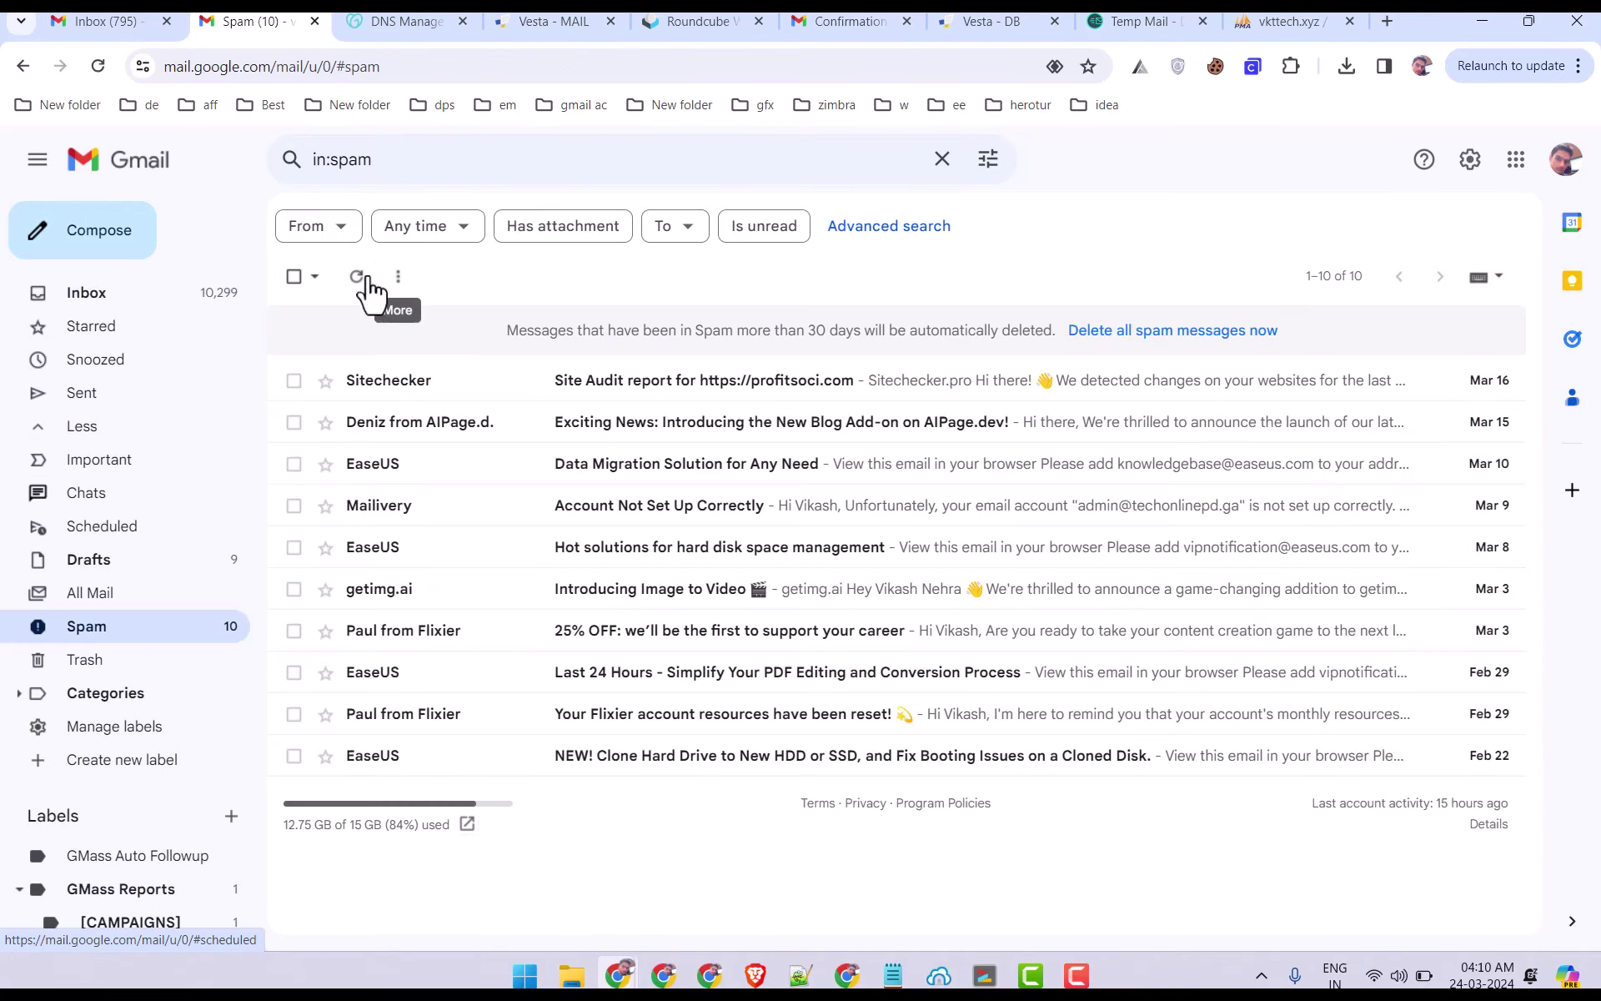
left_click(189, 296)
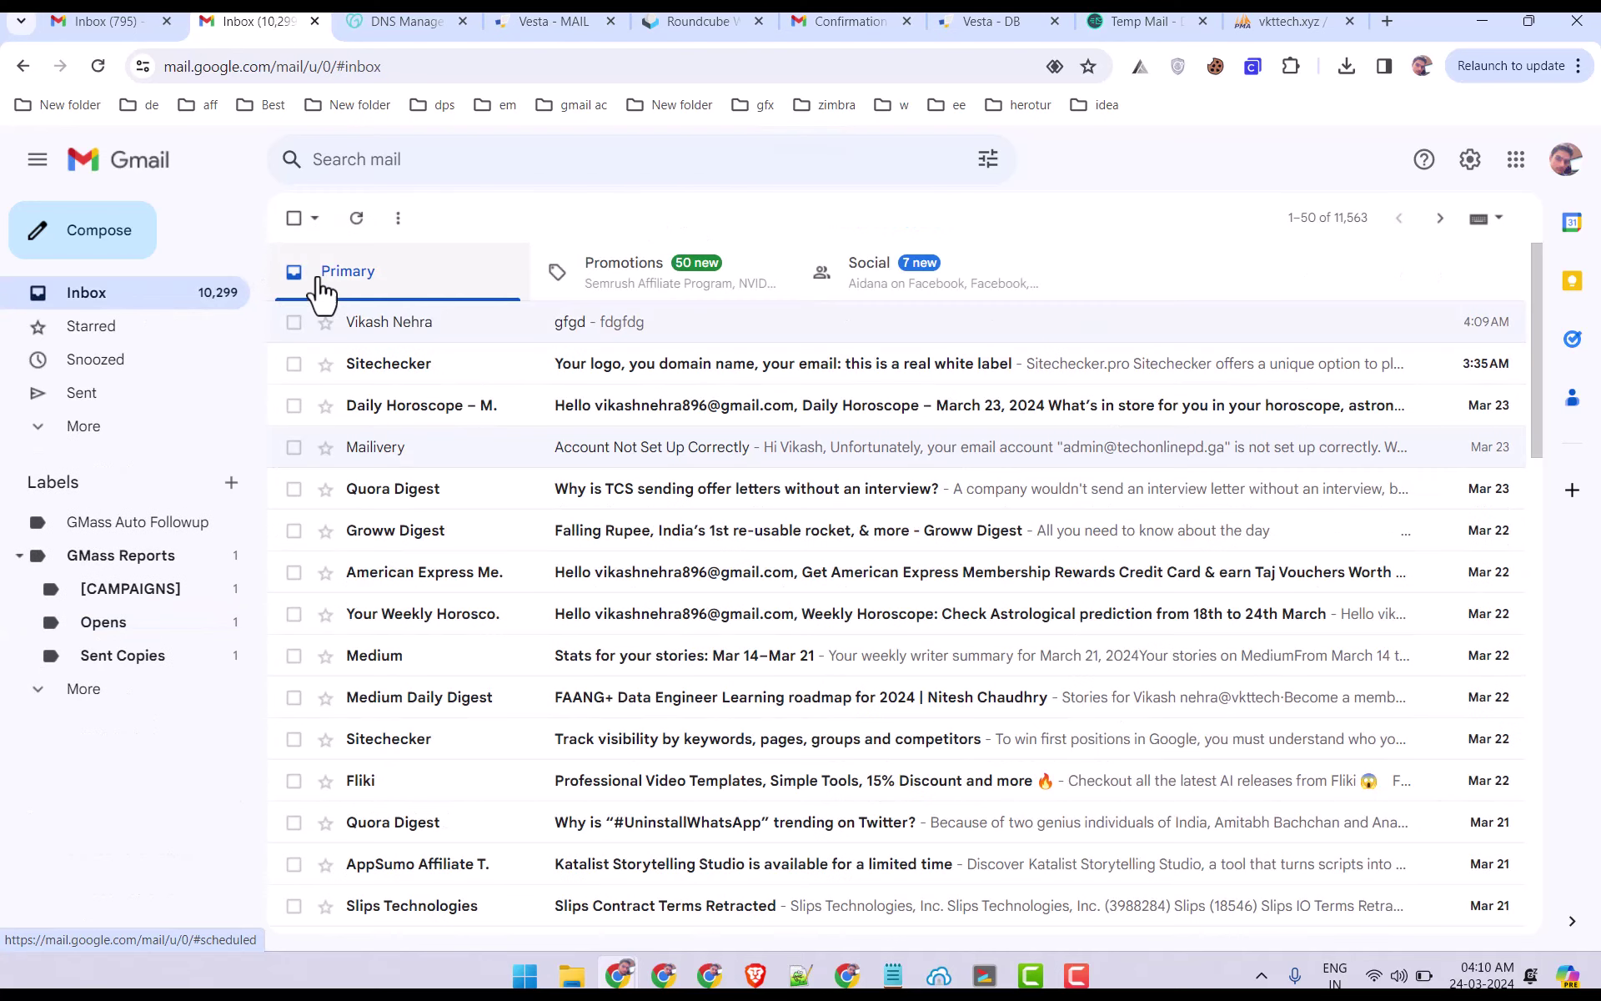
left_click(357, 219)
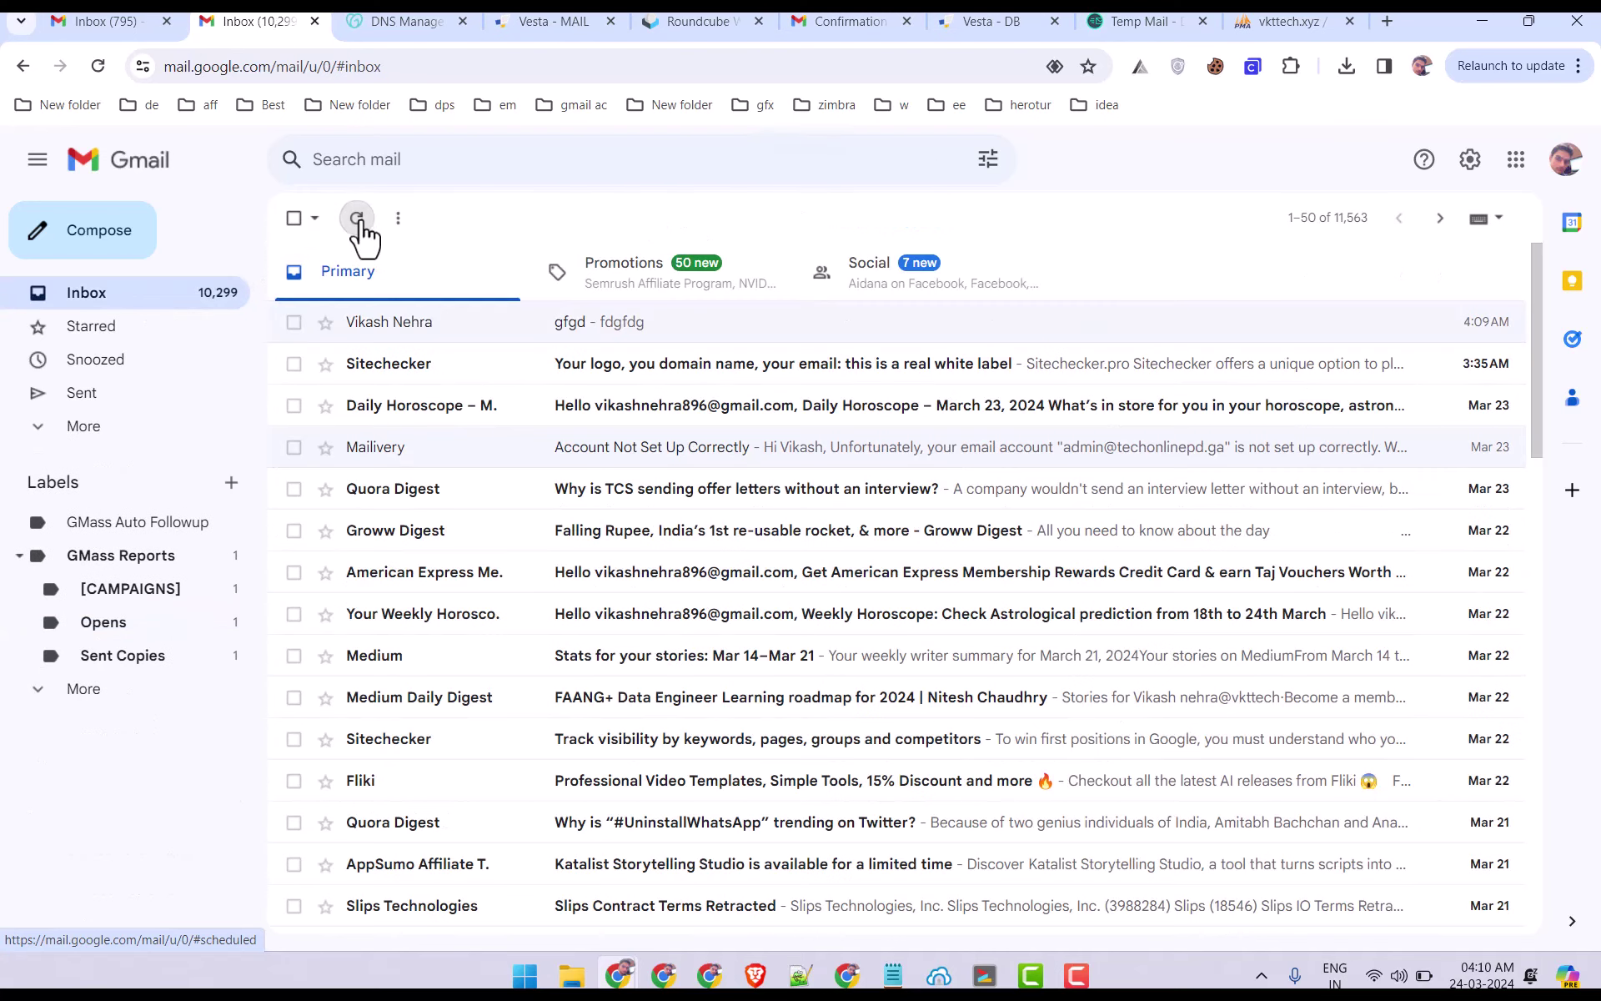
left_click(88, 426)
left_click(150, 627)
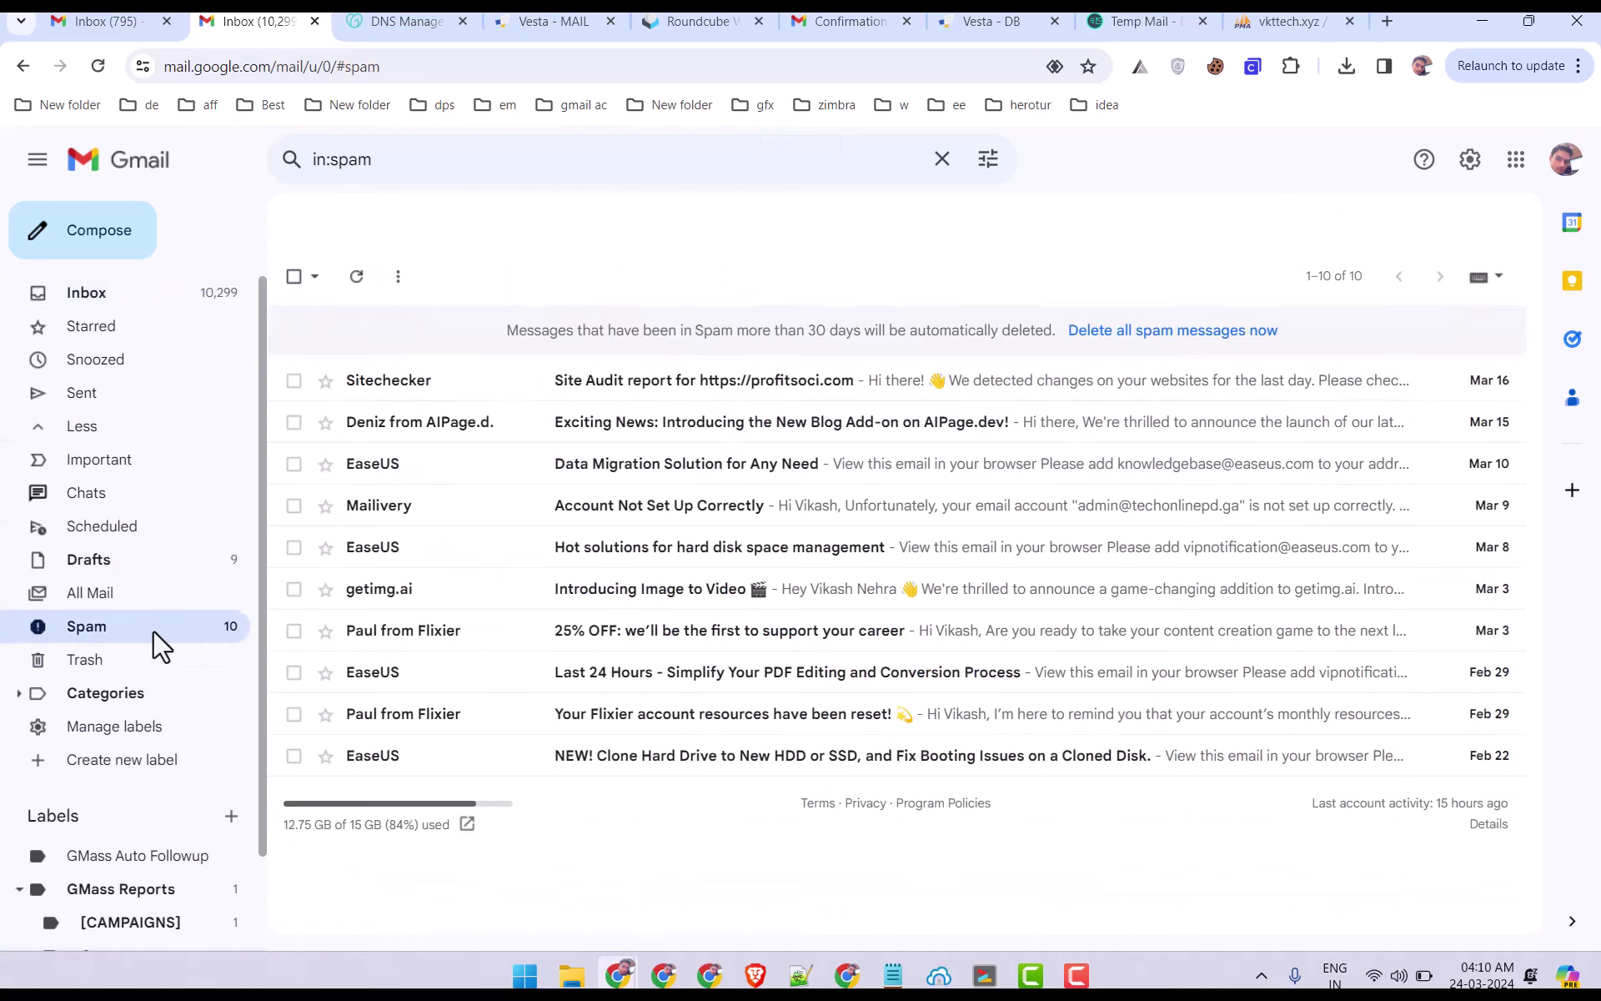
left_click(358, 277)
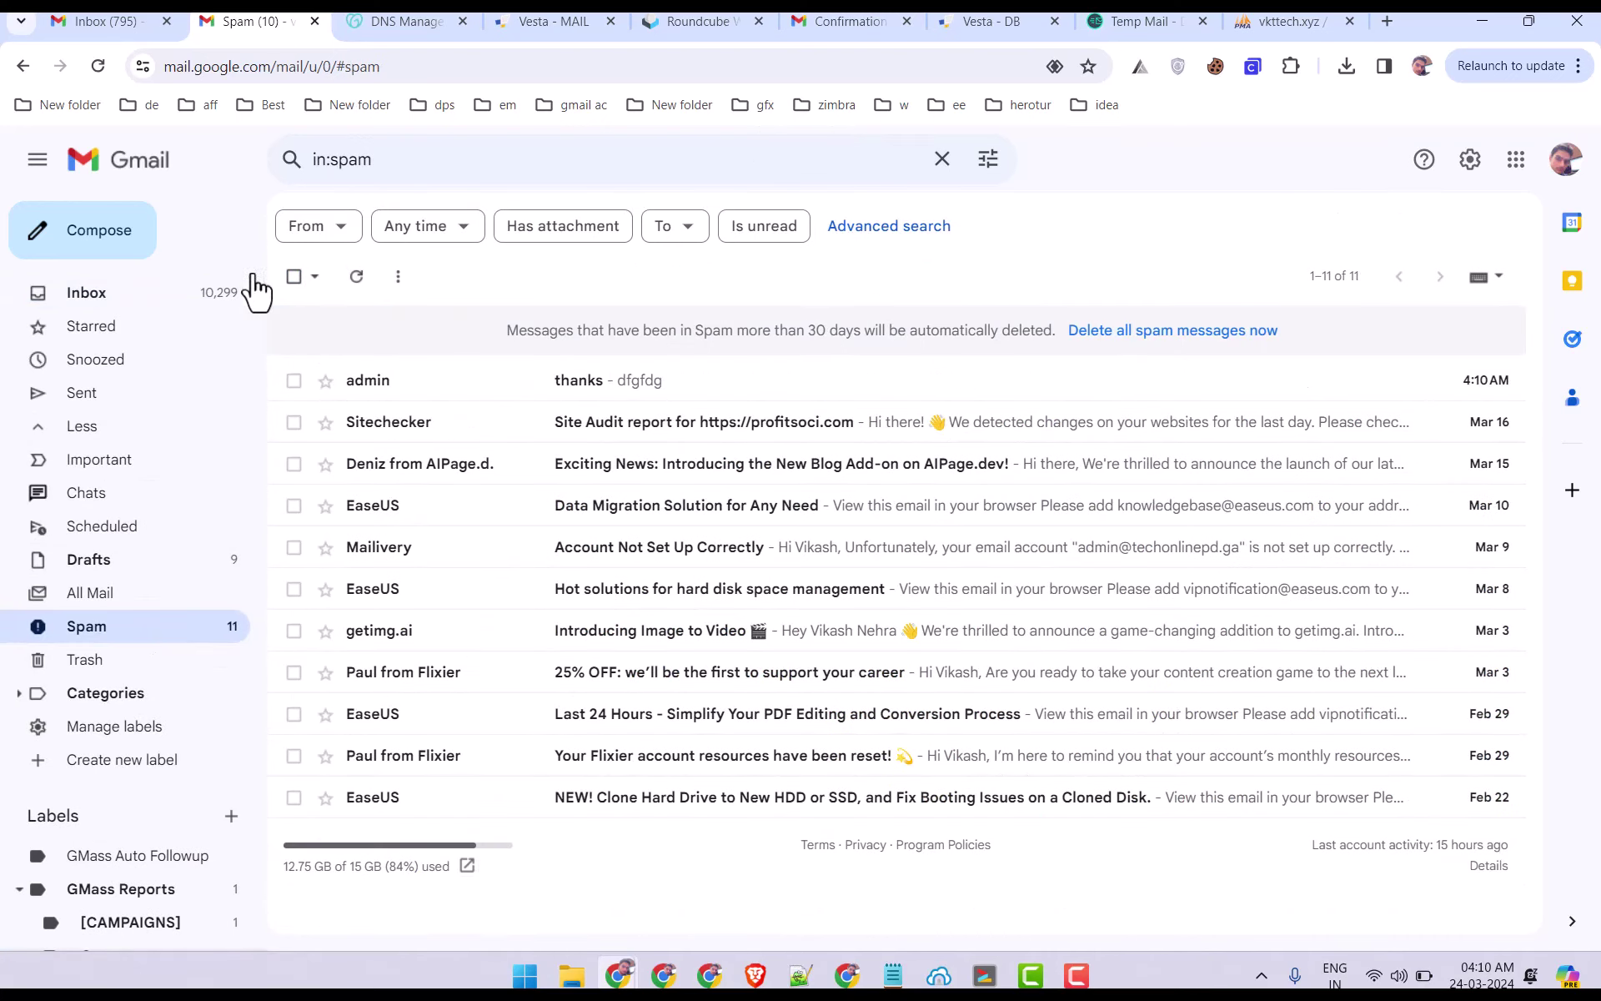
Open the 'thanks' message and inspect its sender, recipient and vkttech.xyz mailed-by details.
left_click(527, 385)
left_click(386, 353)
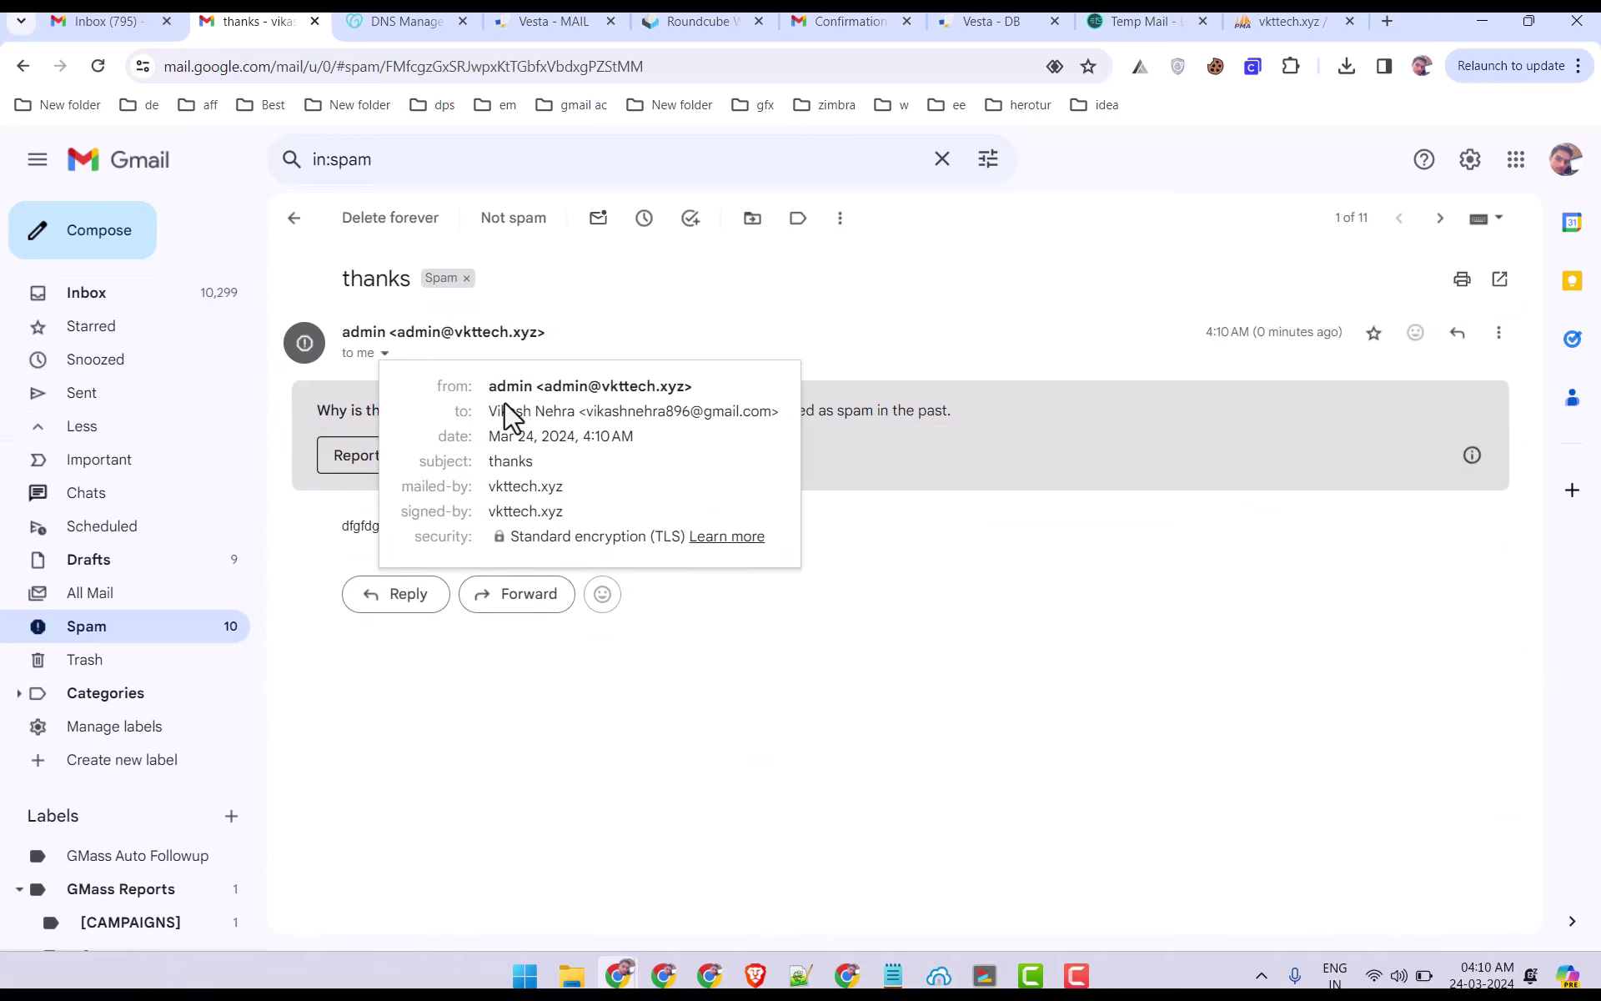
left_click_drag(537, 386, 718, 392)
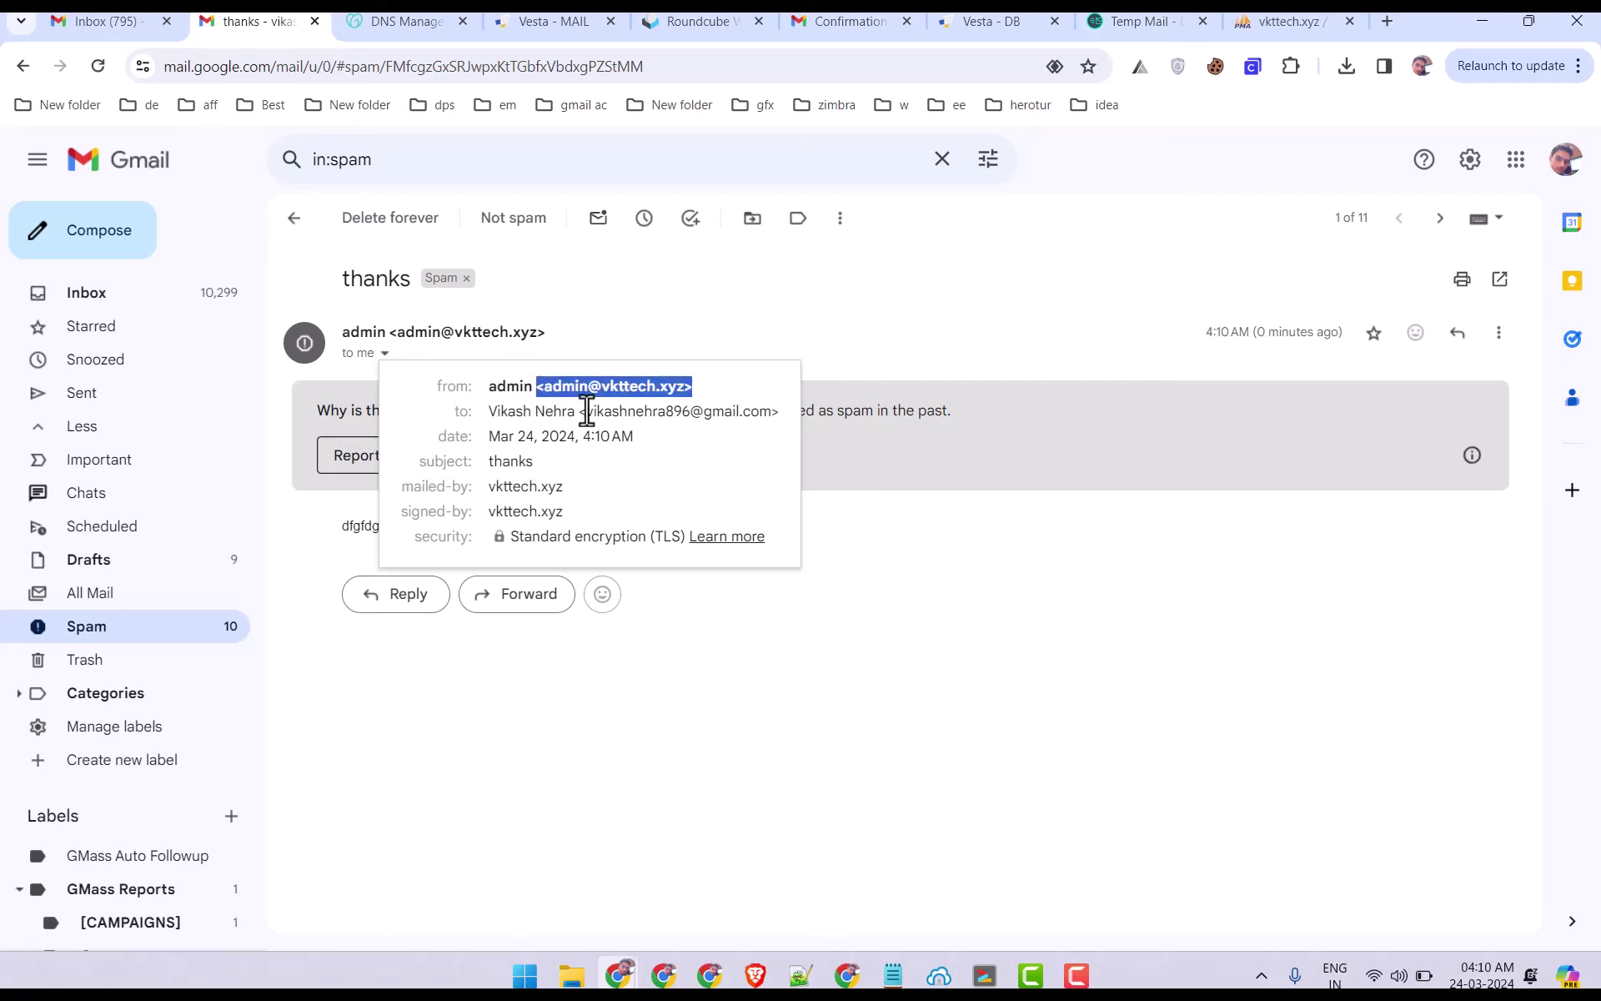
left_click_drag(587, 410, 733, 406)
left_click(557, 479)
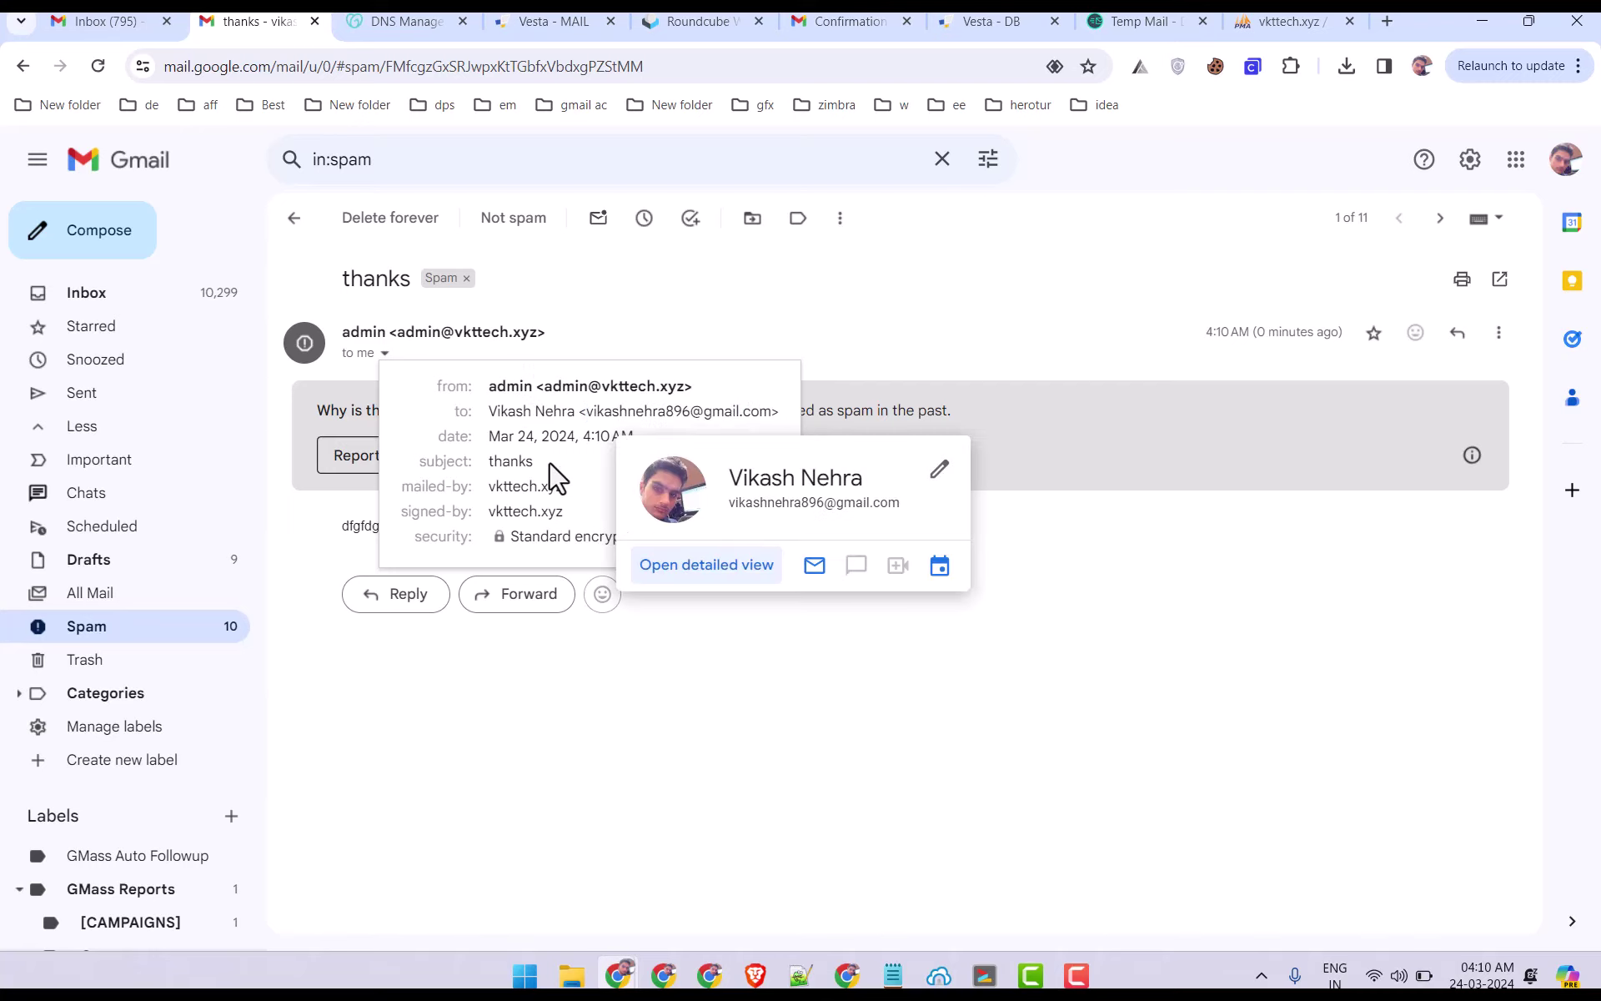
left_click_drag(583, 496, 529, 486)
left_click(92, 293)
left_click(81, 19)
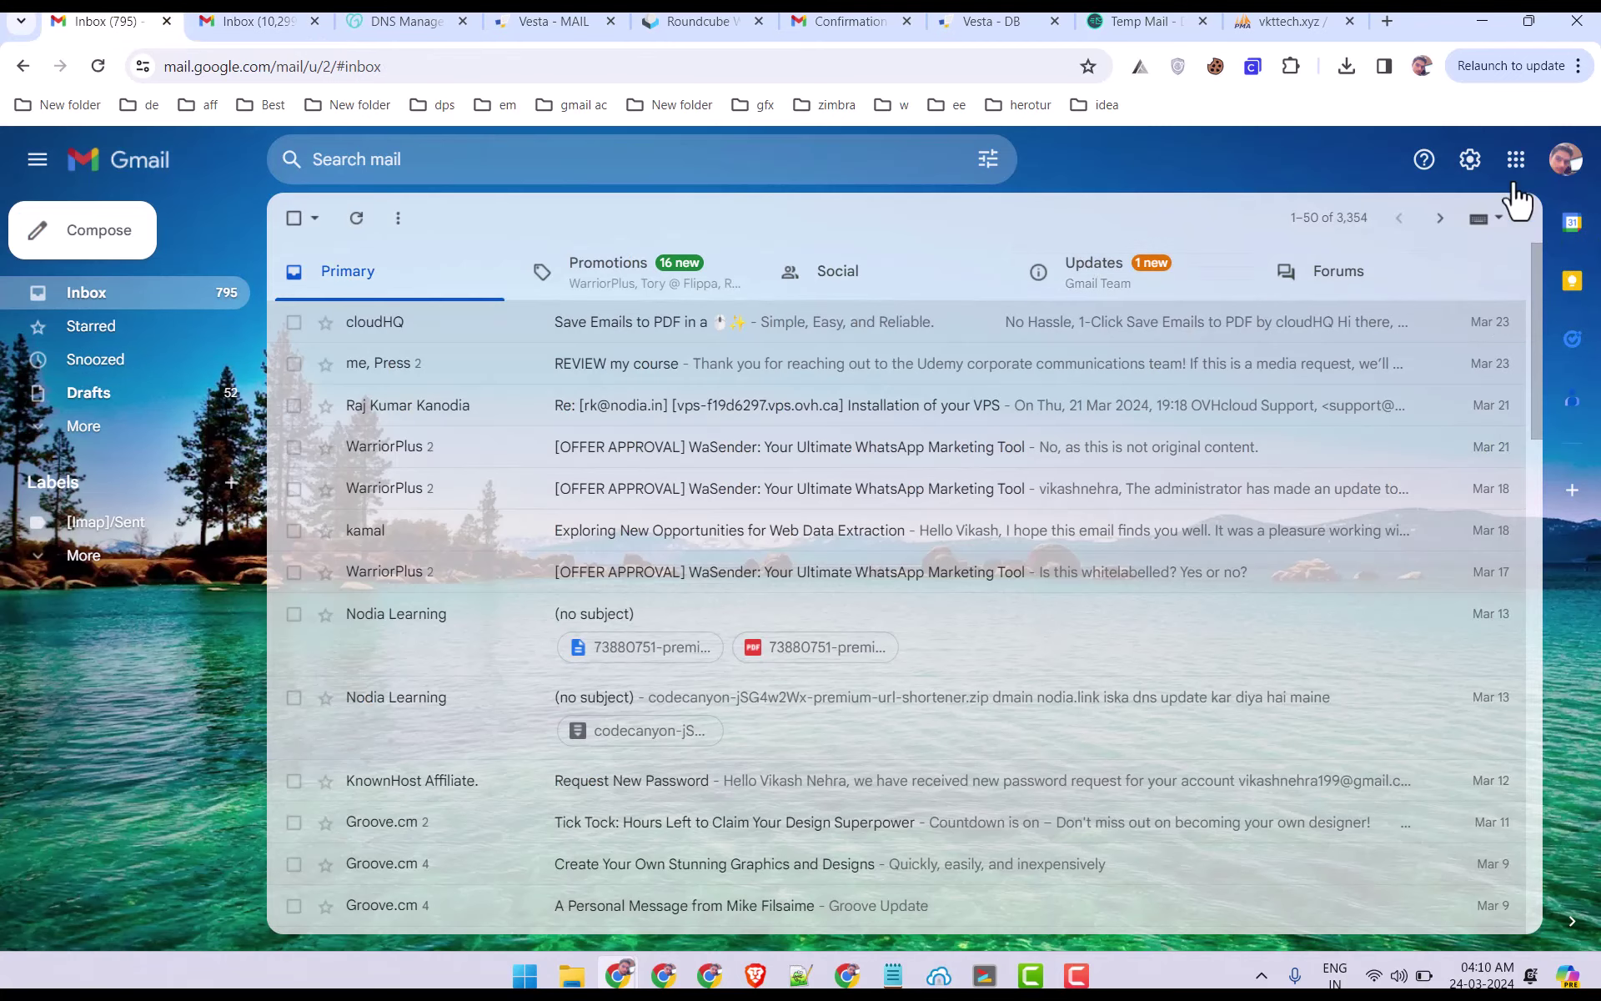
left_click(1469, 161)
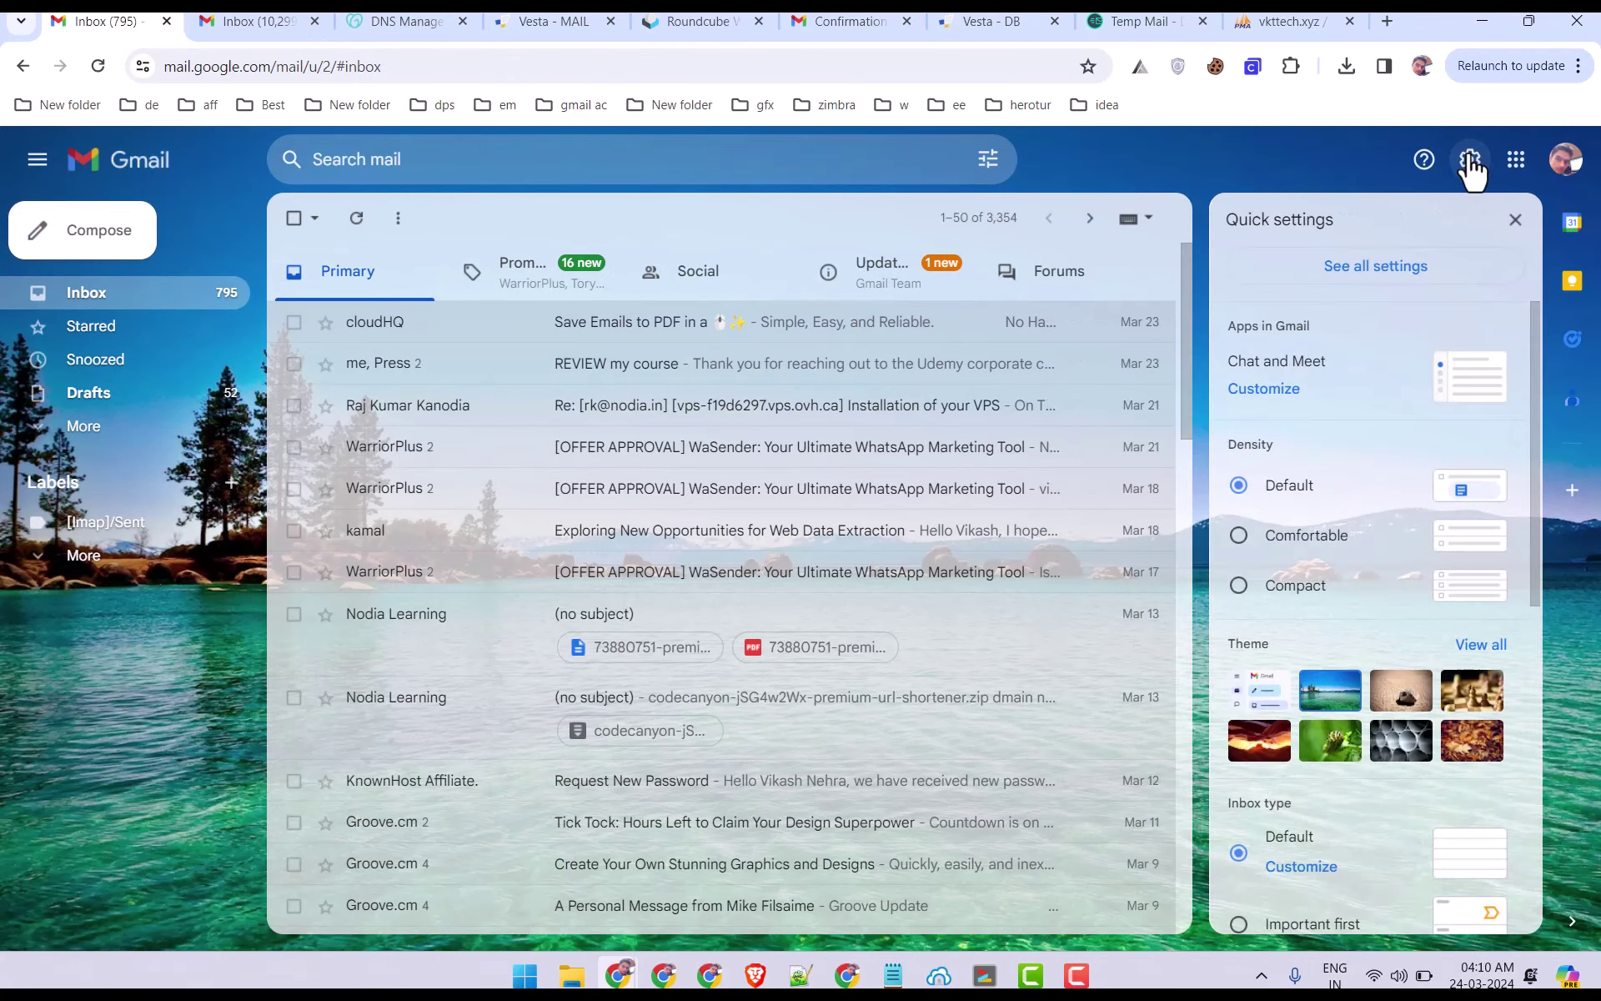
left_click(1377, 272)
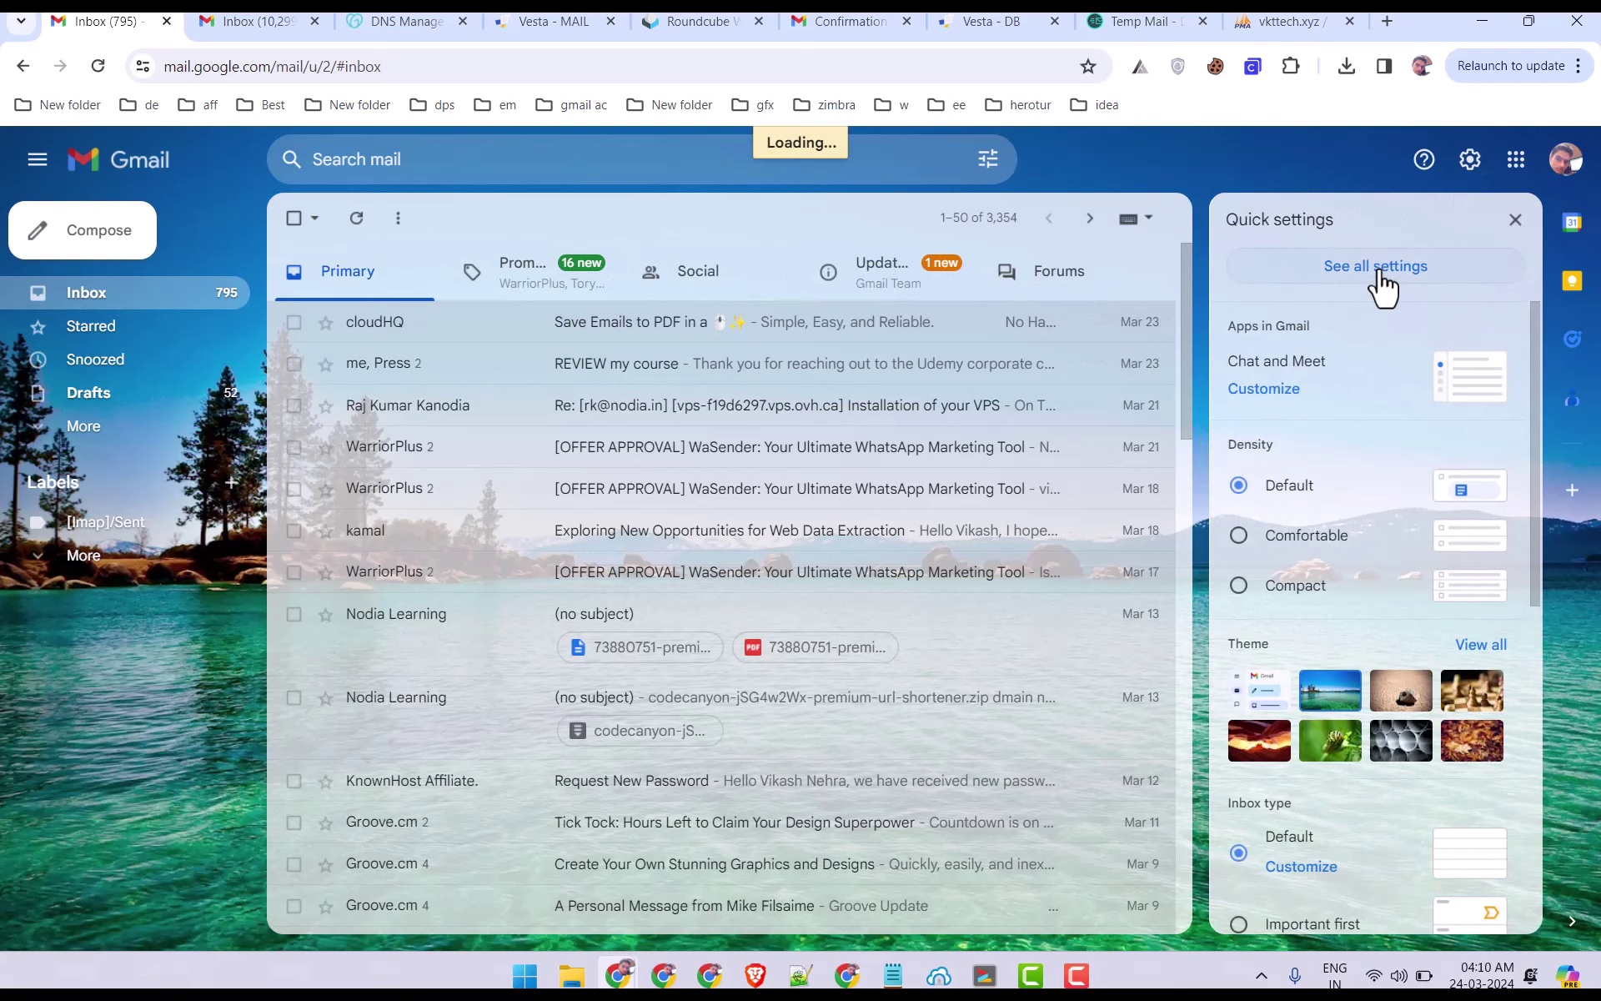
left_click(575, 275)
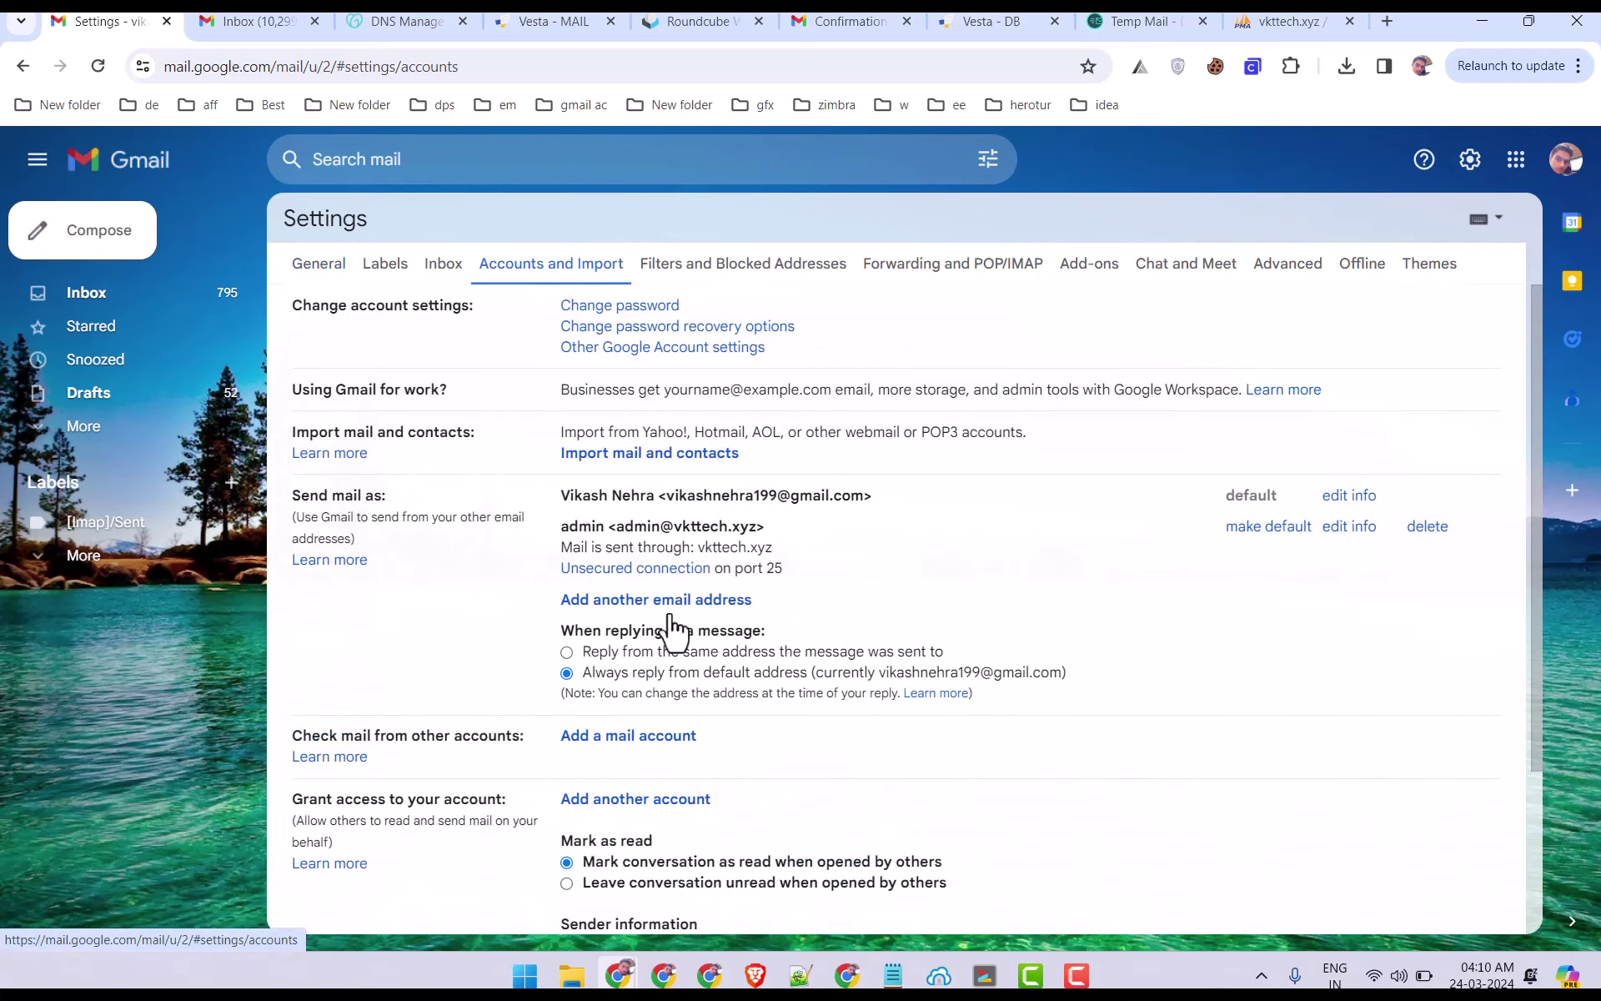
scroll(679, 649, "down", 3)
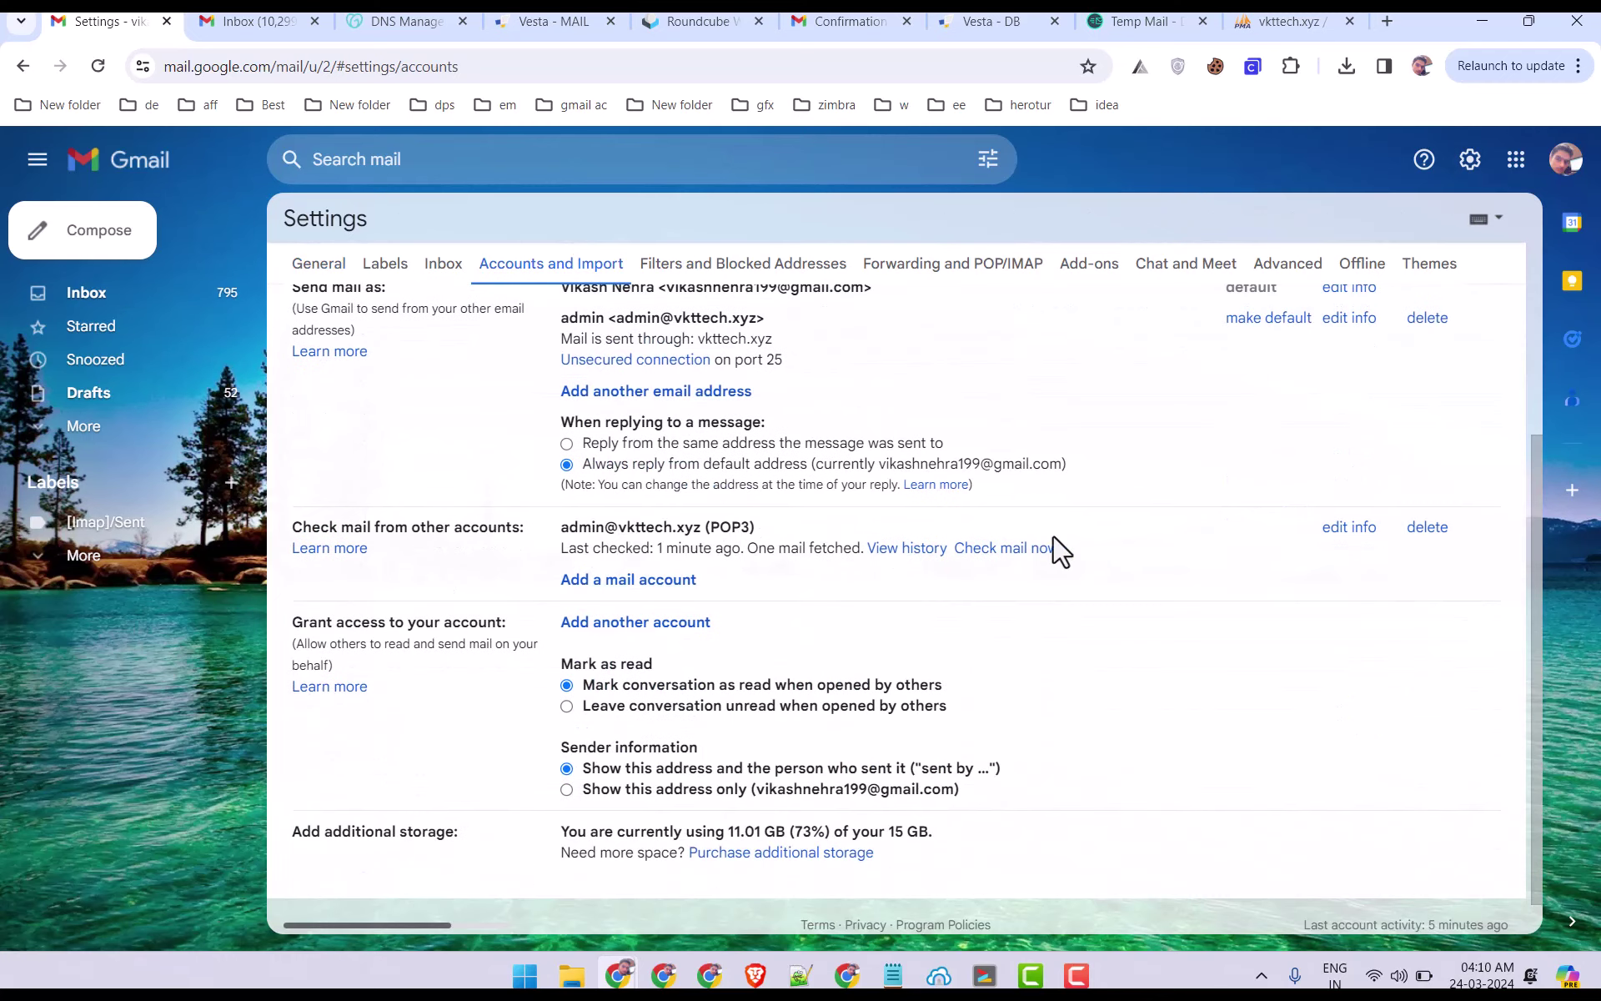
left_click(1421, 530)
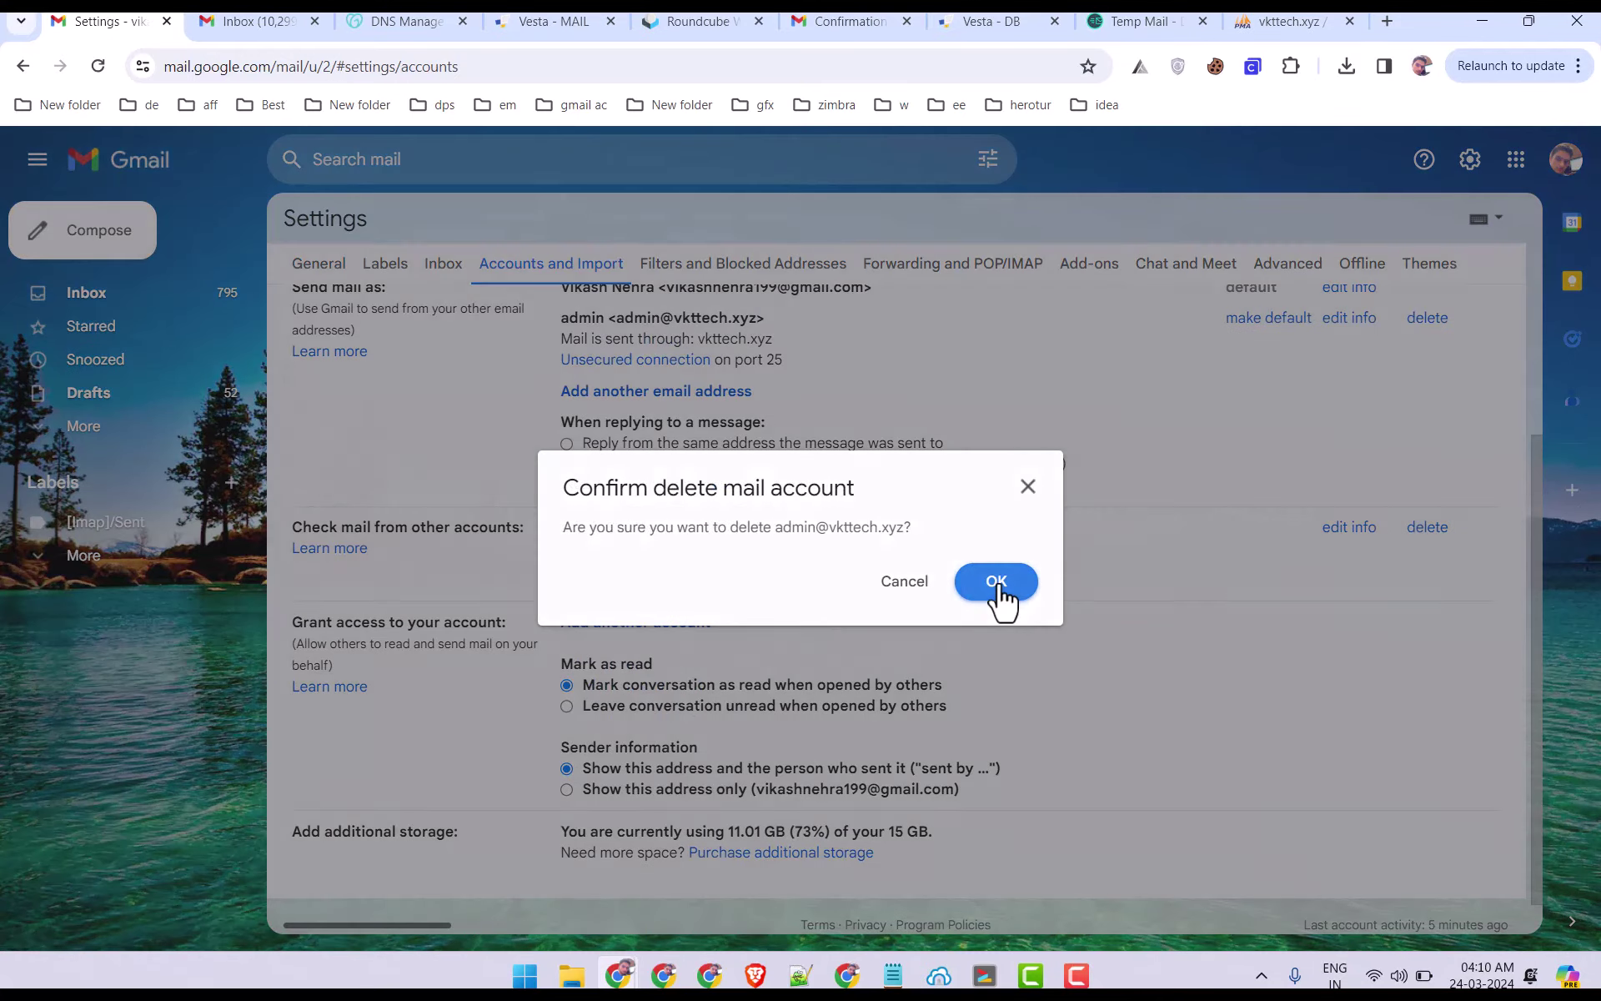
left_click(998, 584)
Review the Grant access to your account window and close it without adding anyone.
scroll(713, 595, "up", 3)
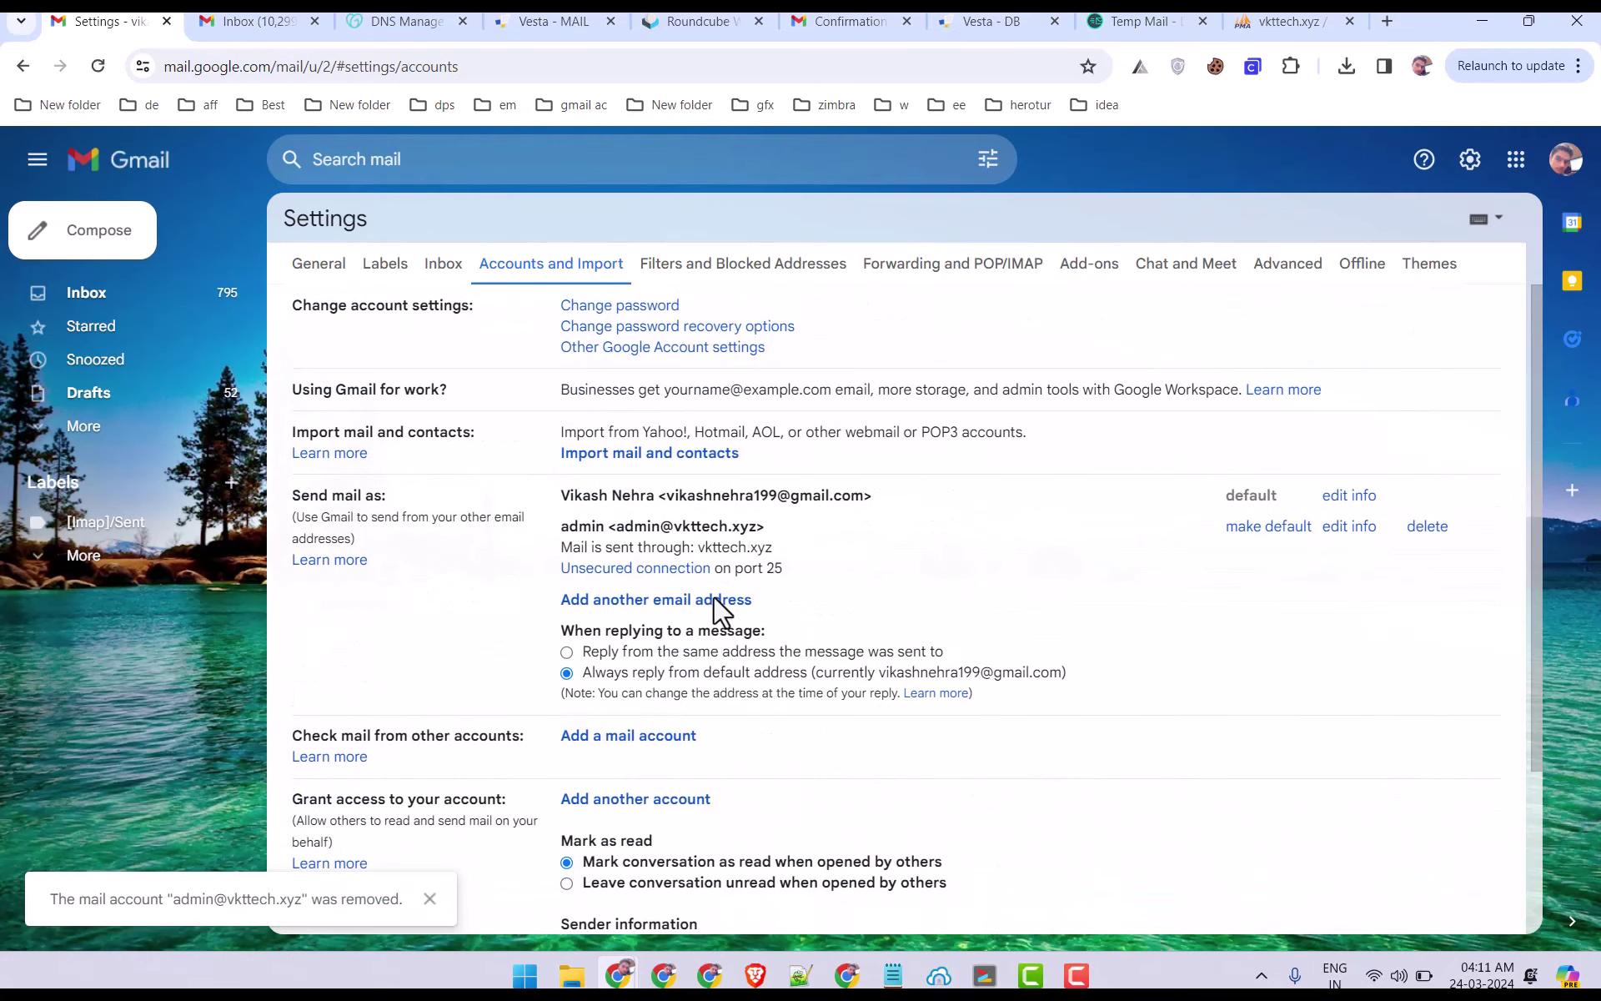
scroll(713, 596, "down", 3)
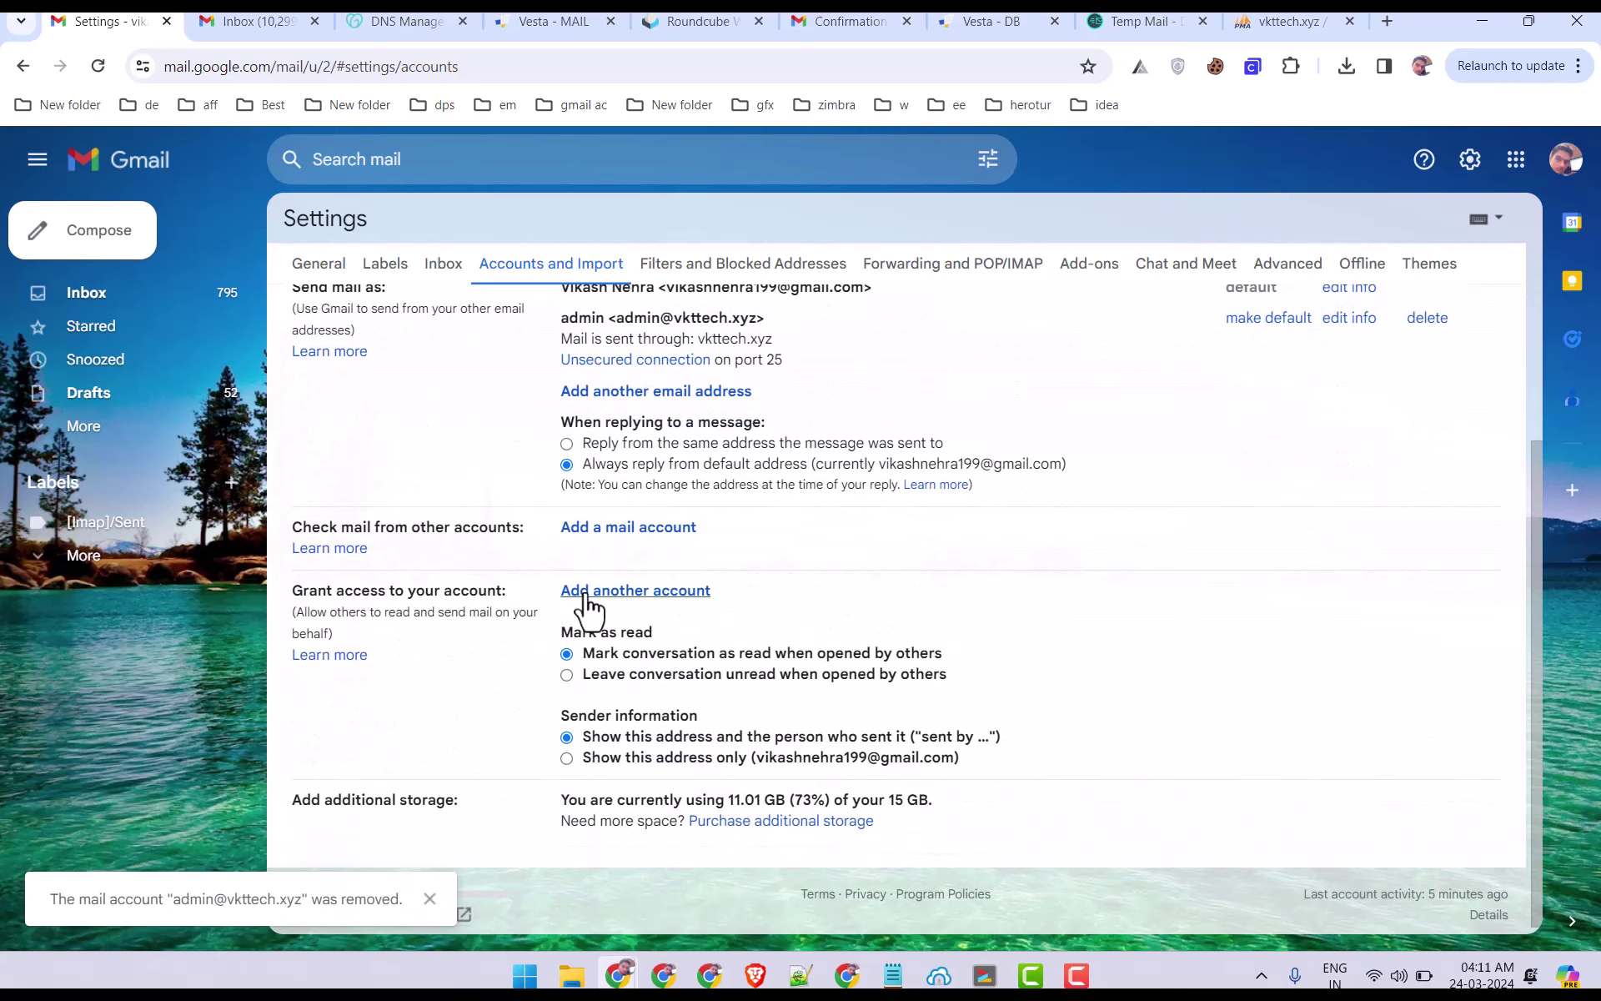
left_click(579, 597)
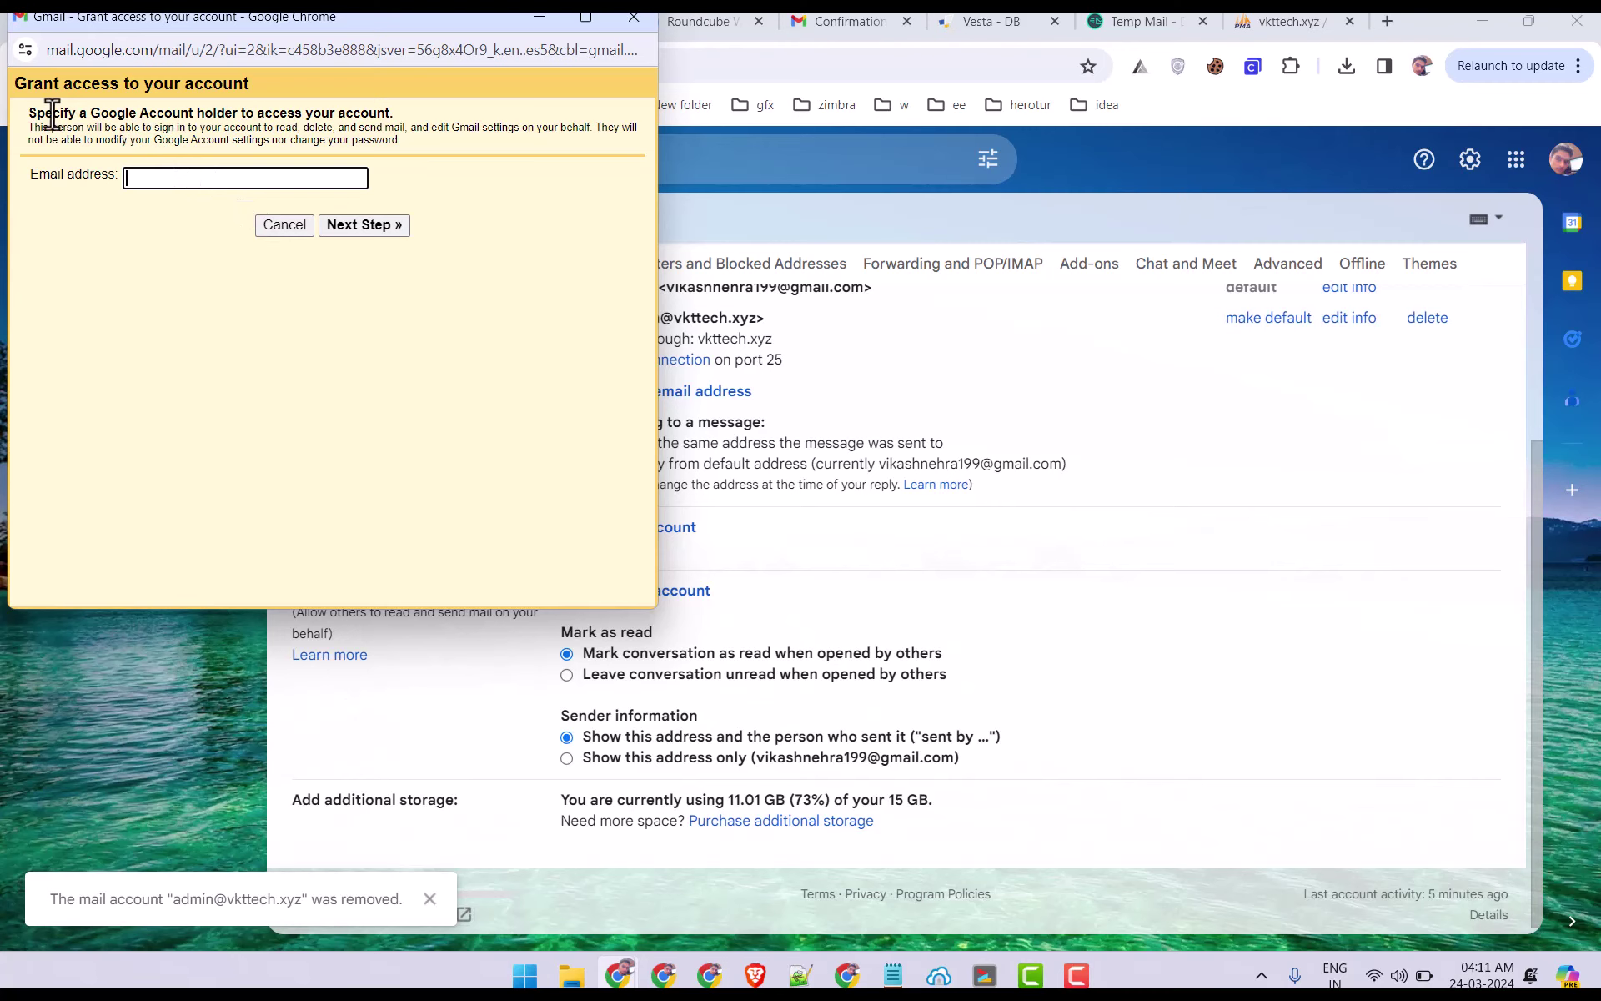
left_click_drag(52, 115, 180, 117)
left_click(177, 173)
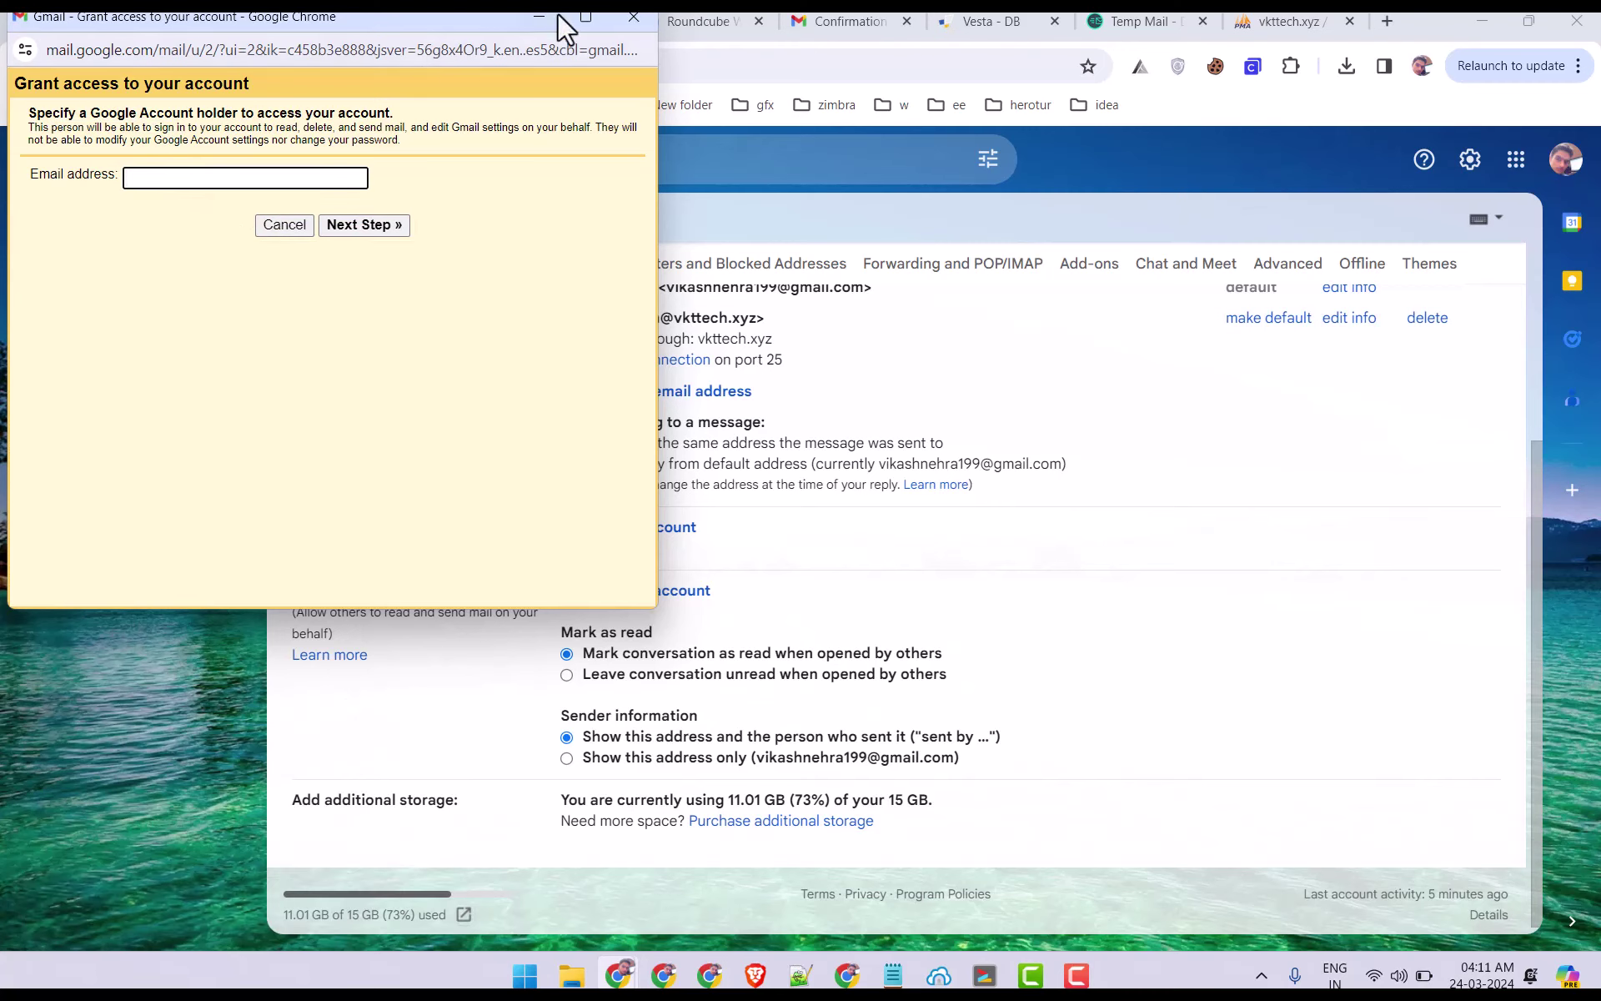
left_click(634, 16)
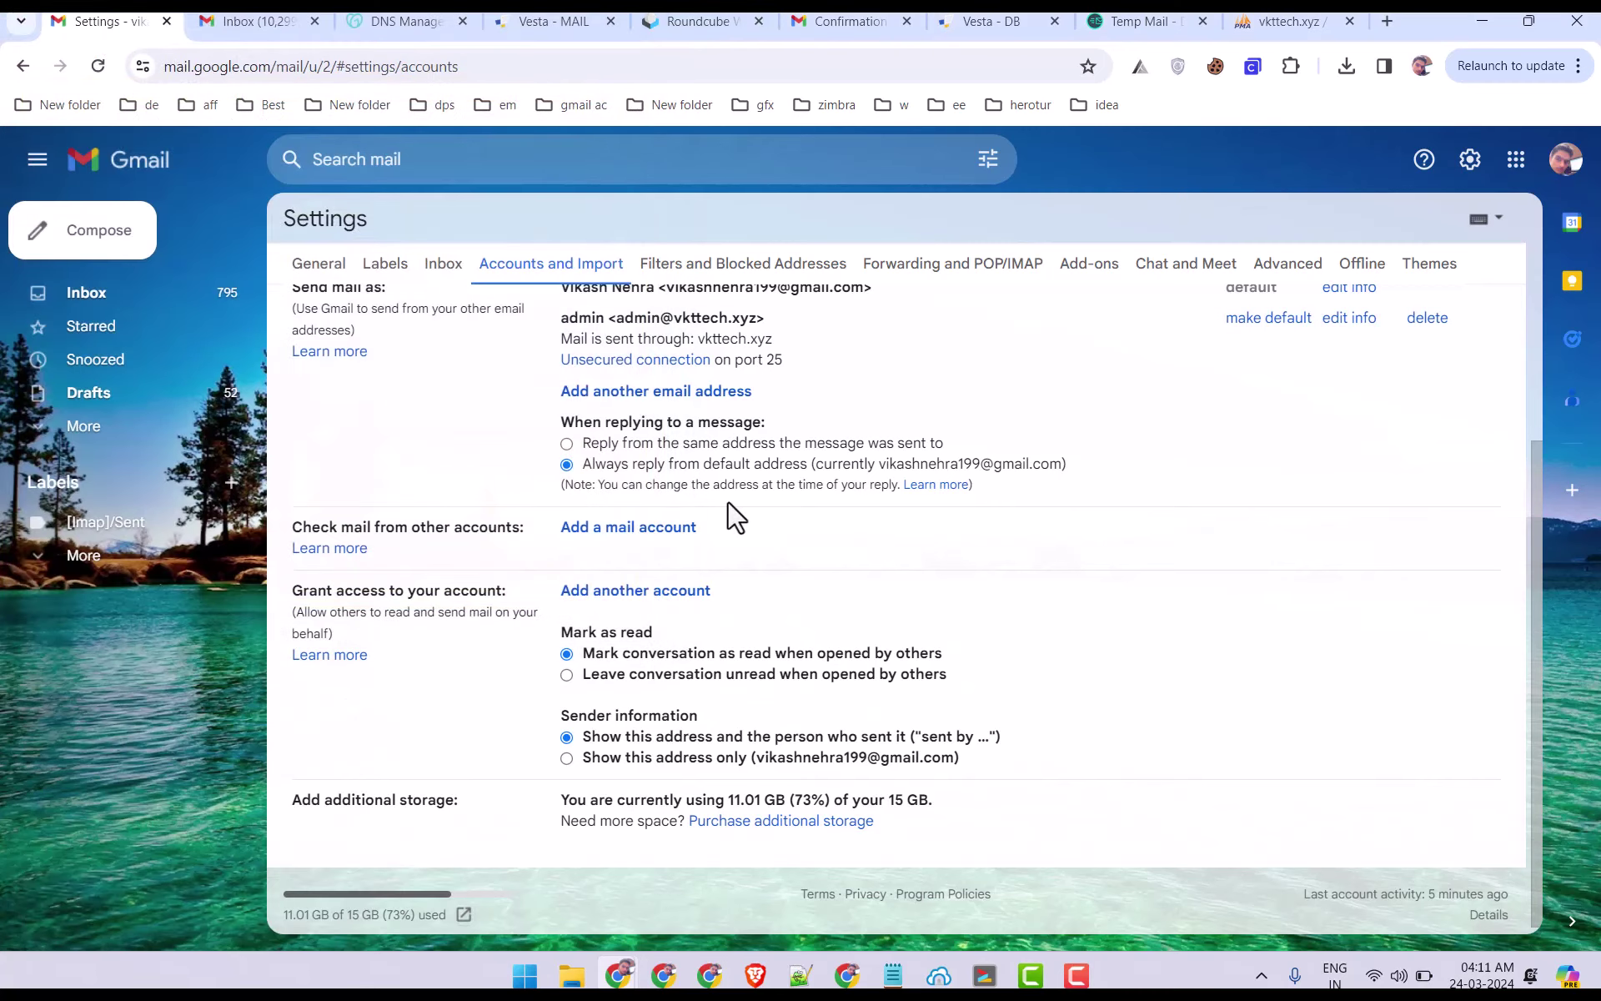
scroll(623, 338, "up", 3)
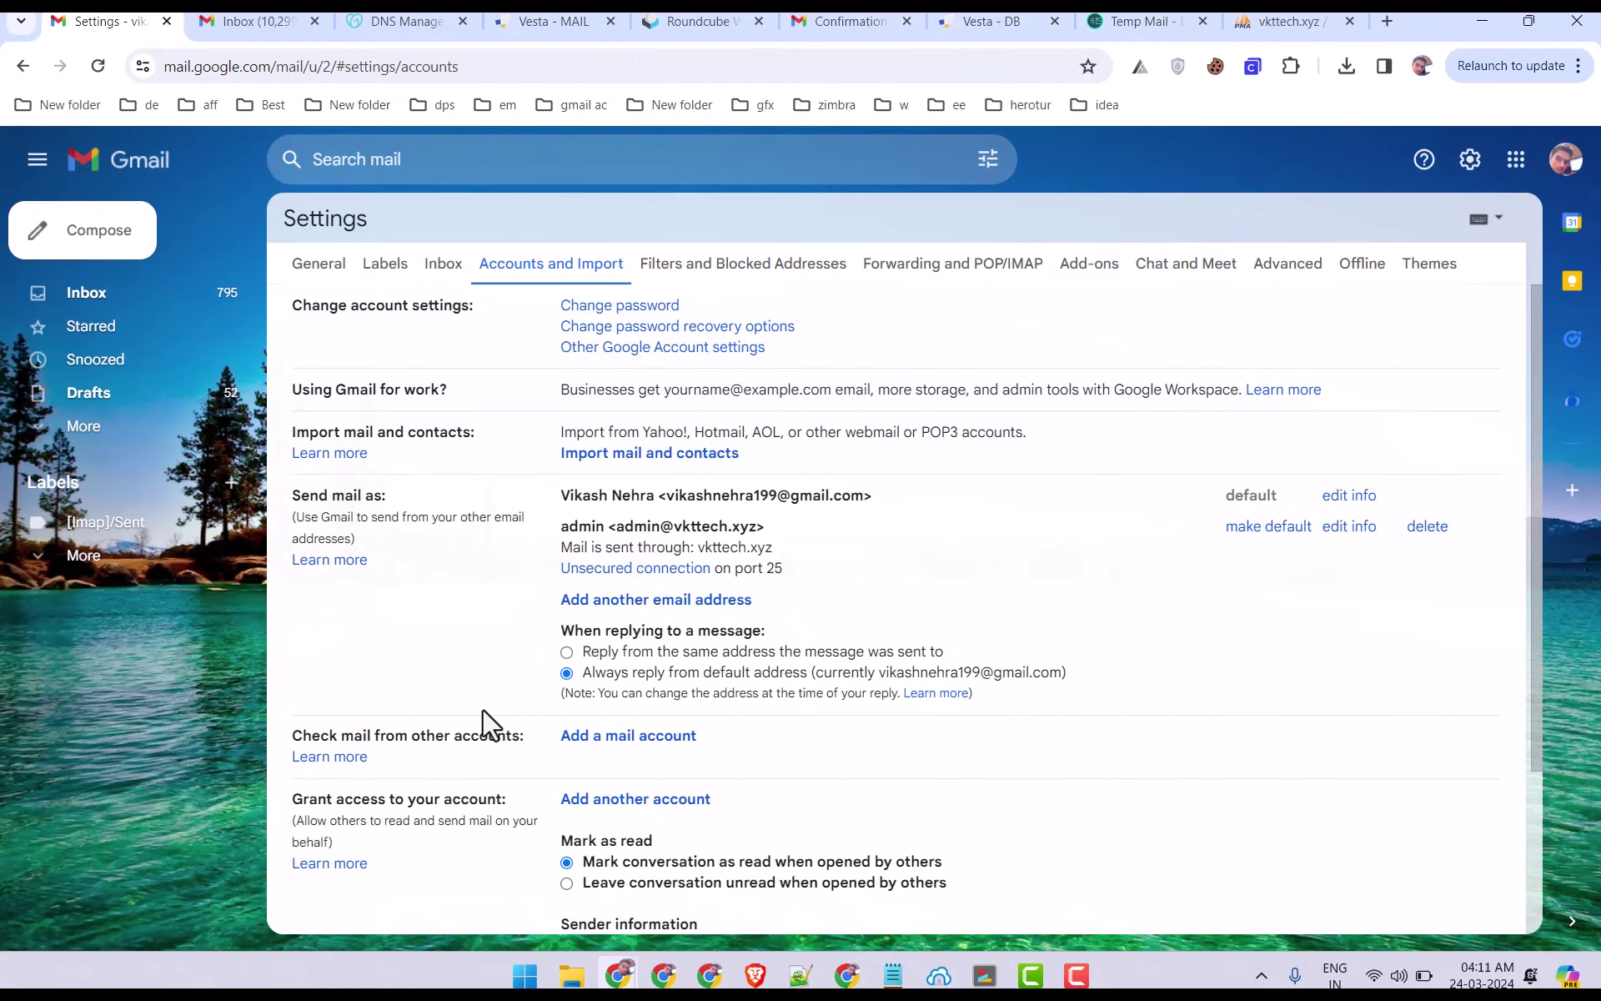
left_click_drag(320, 734, 761, 747)
left_click(760, 747)
left_click_drag(550, 537, 793, 572)
left_click(897, 596)
left_click_drag(557, 542, 821, 542)
left_click(917, 583)
left_click(1428, 527)
left_click(1030, 575)
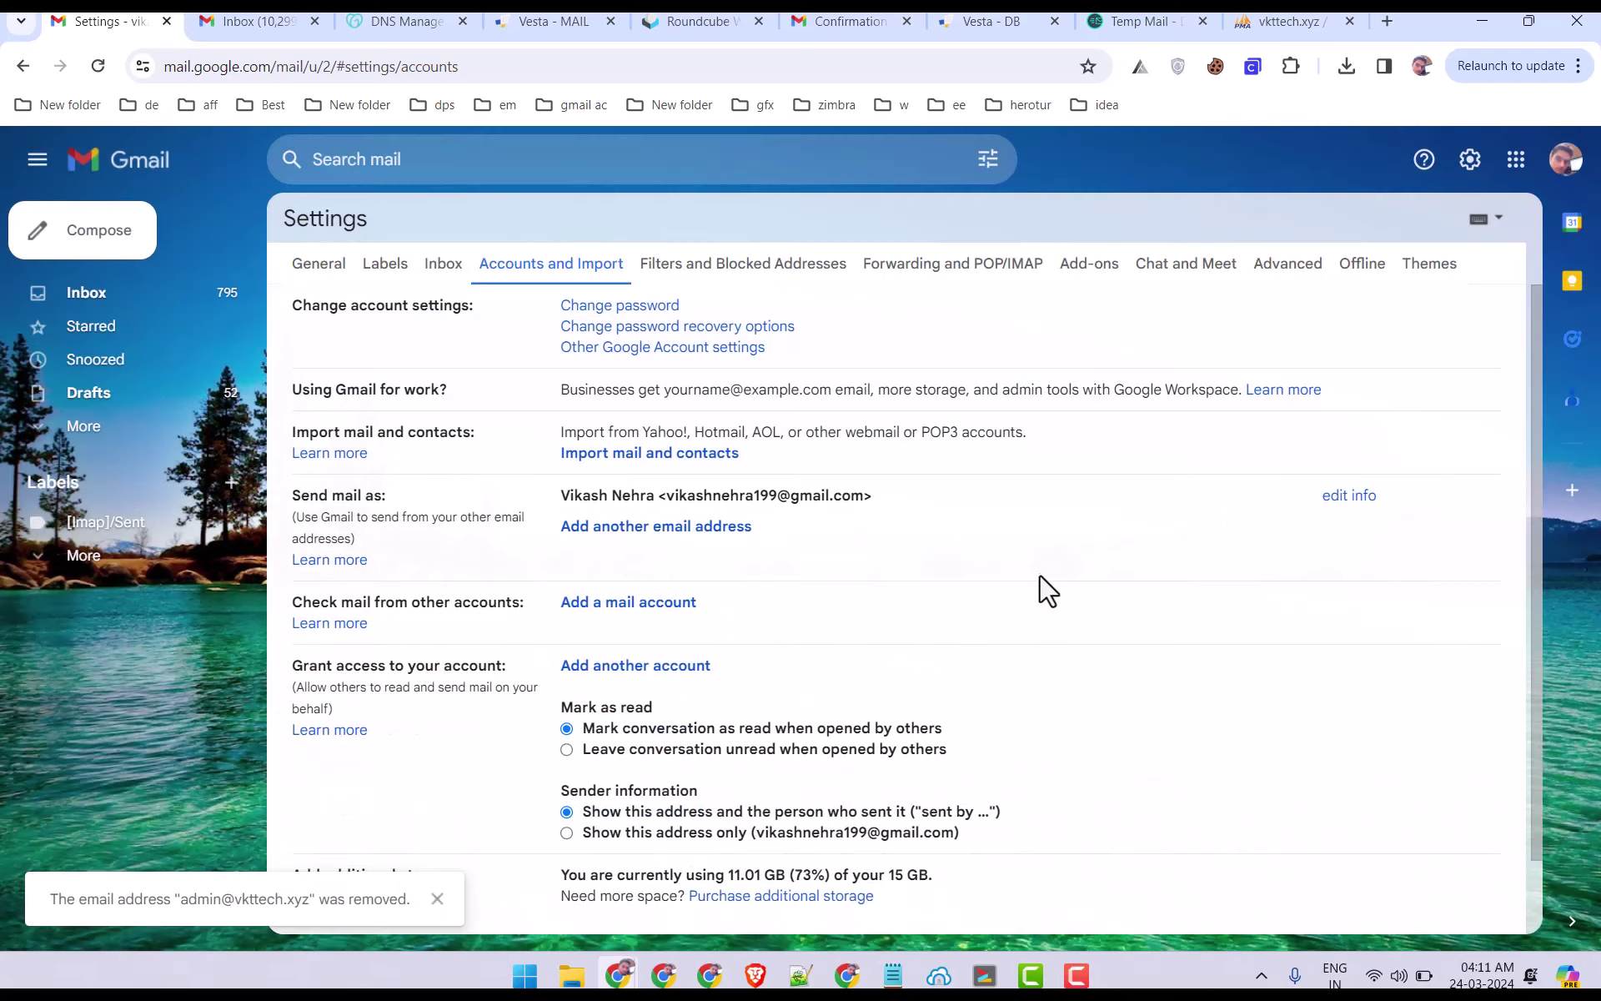
Refresh the Roundcube inbox, then select the admin account's IMAP 143 and SMTP 587 STARTTLS settings in Vesta.
left_click(156, 302)
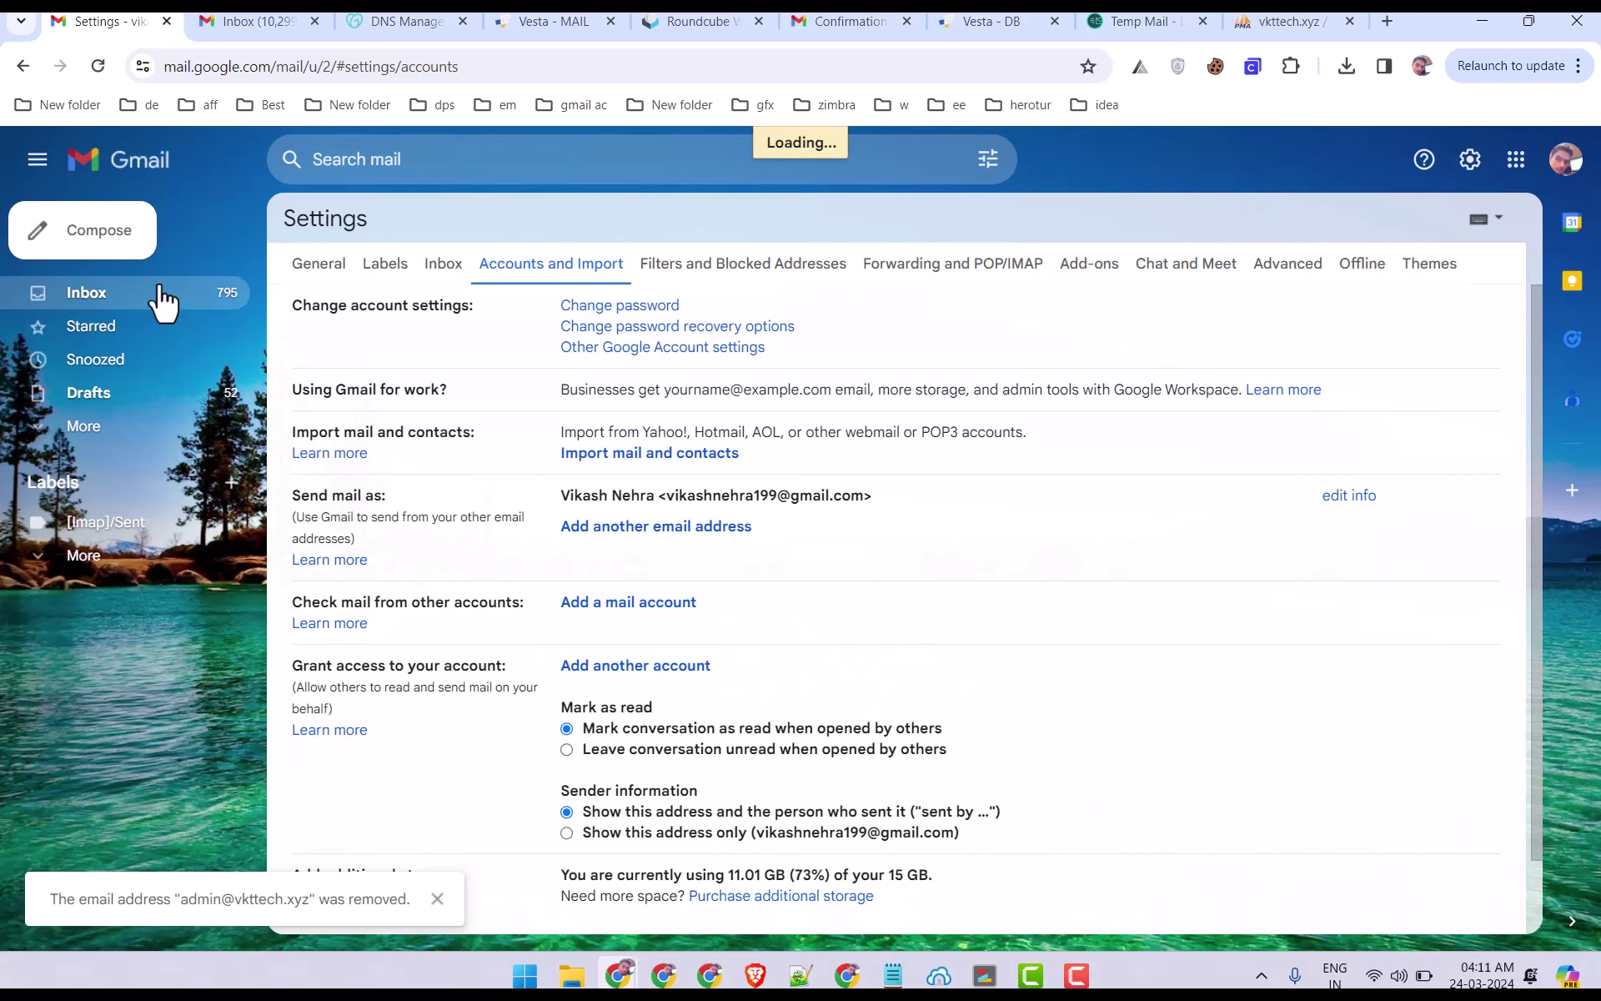
left_click(708, 20)
left_click(592, 21)
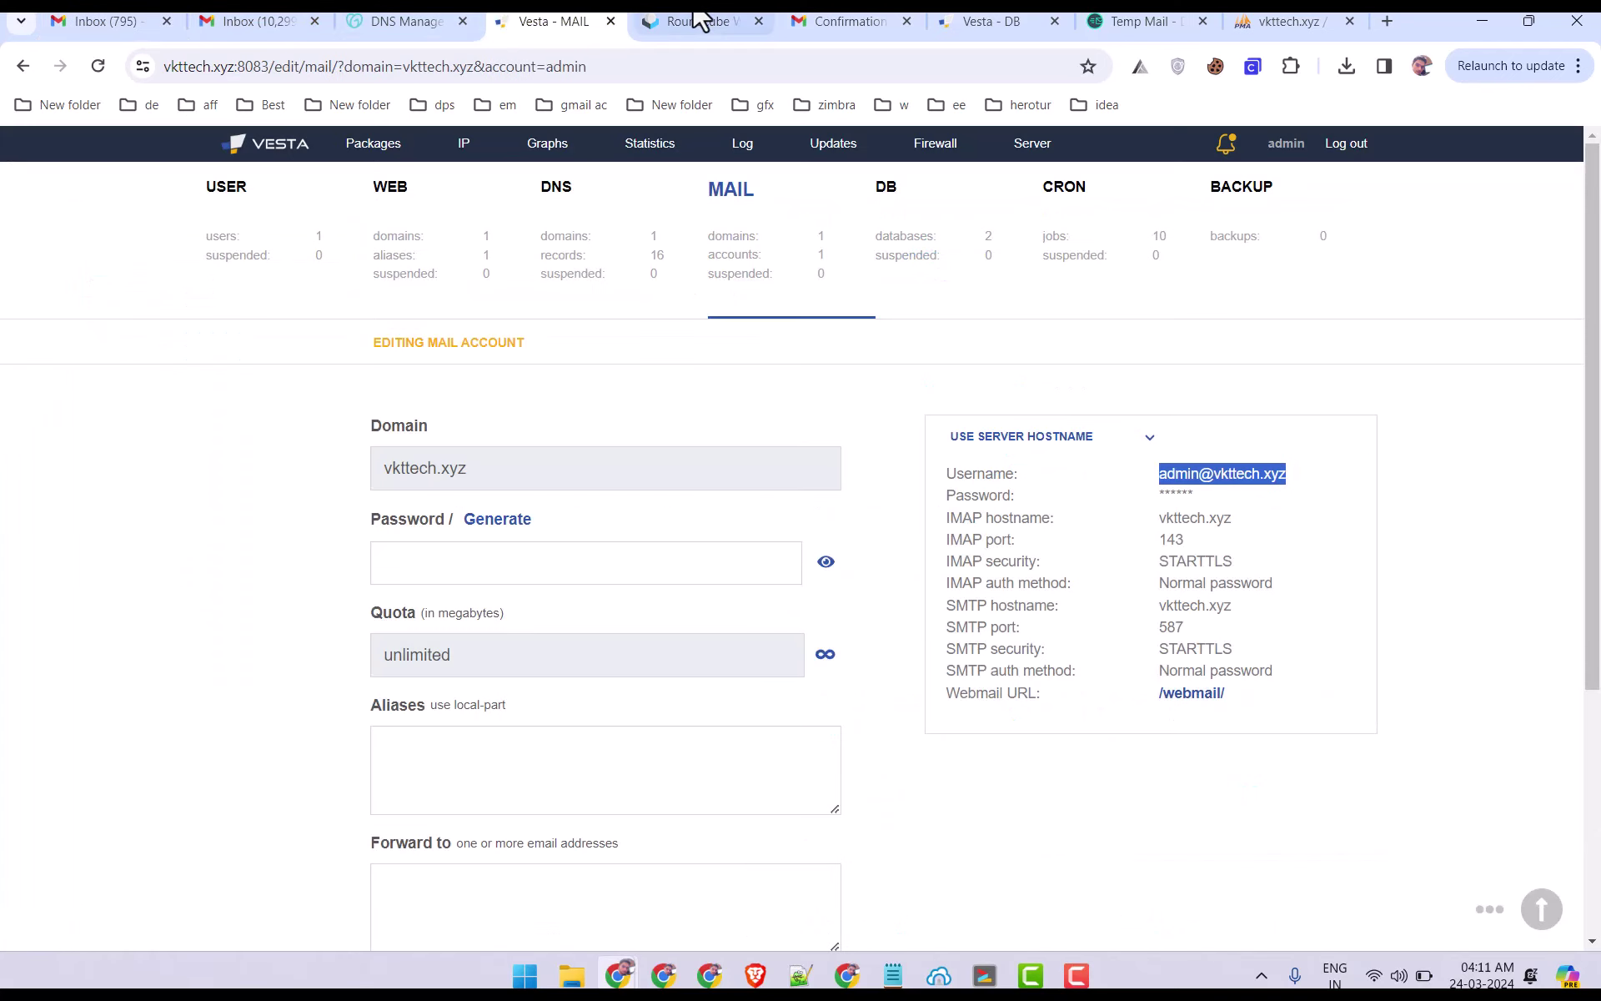
left_click(697, 21)
left_click(655, 160)
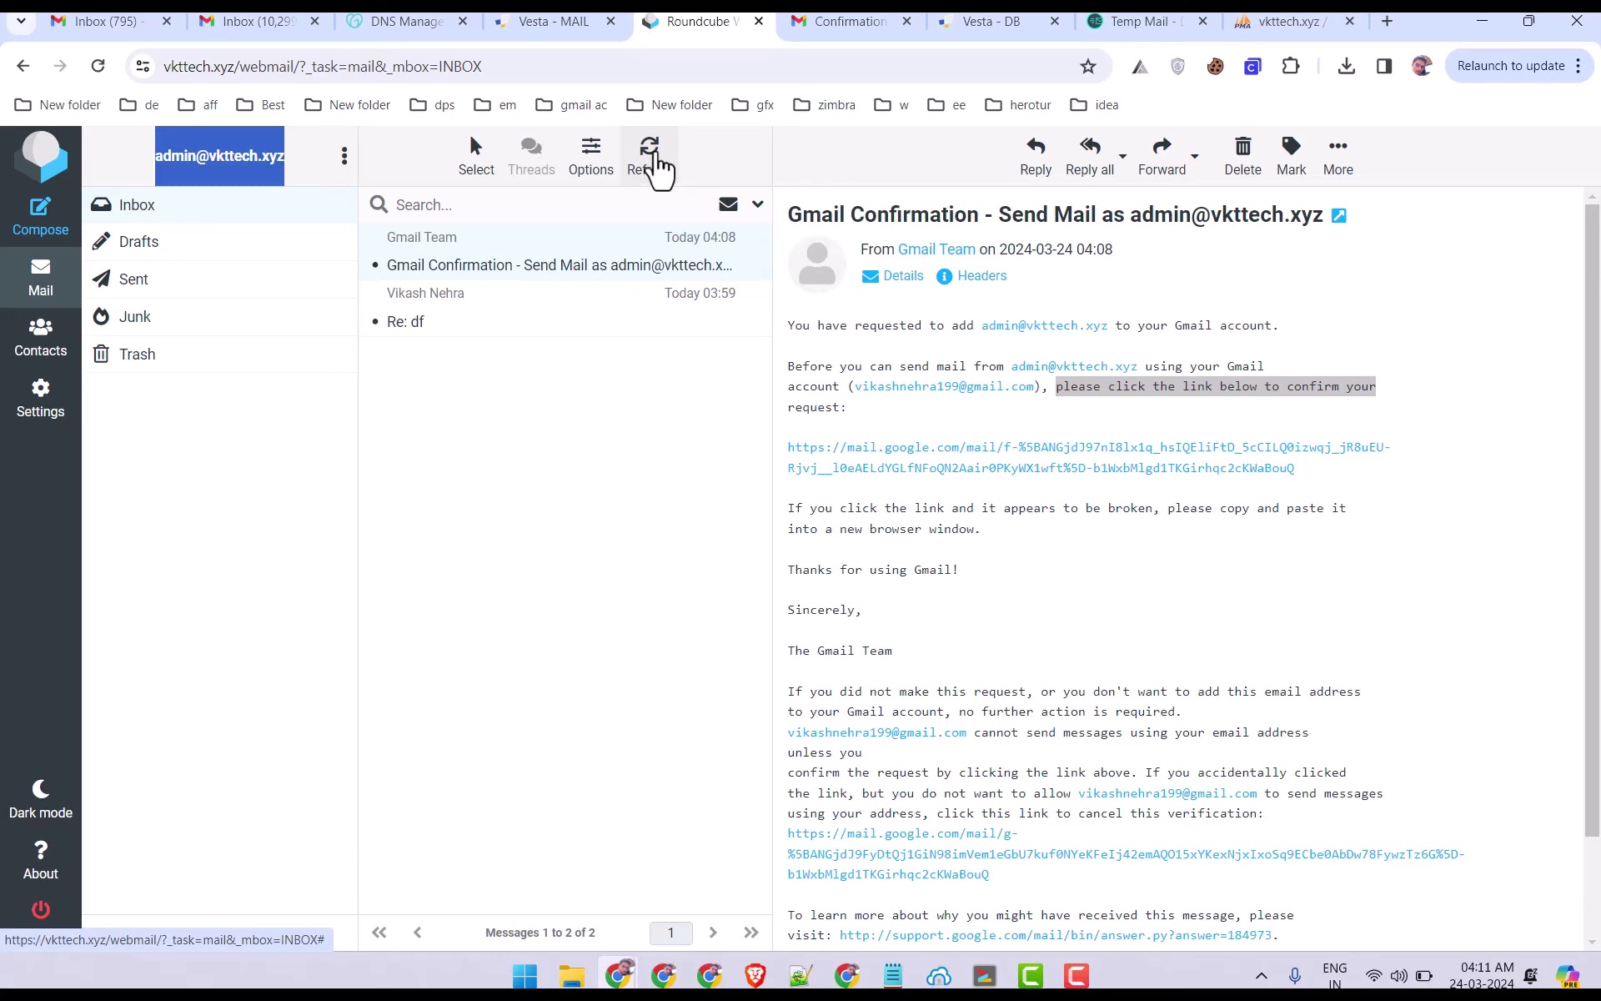
left_click(554, 21)
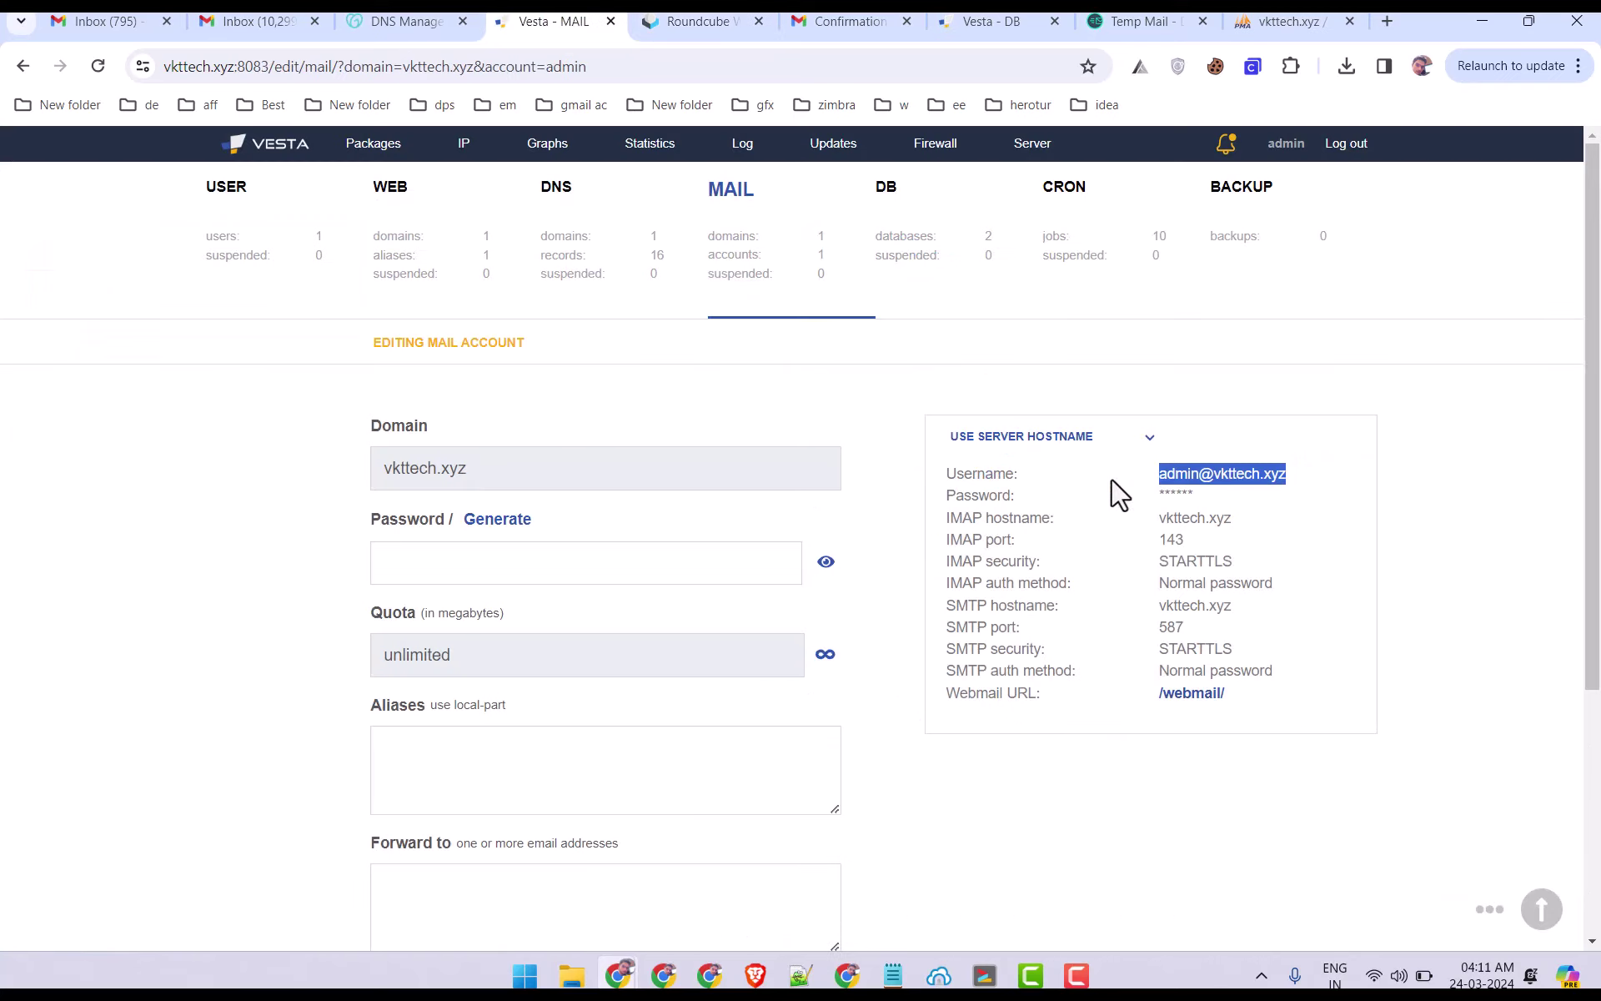
left_click_drag(947, 477, 1313, 675)
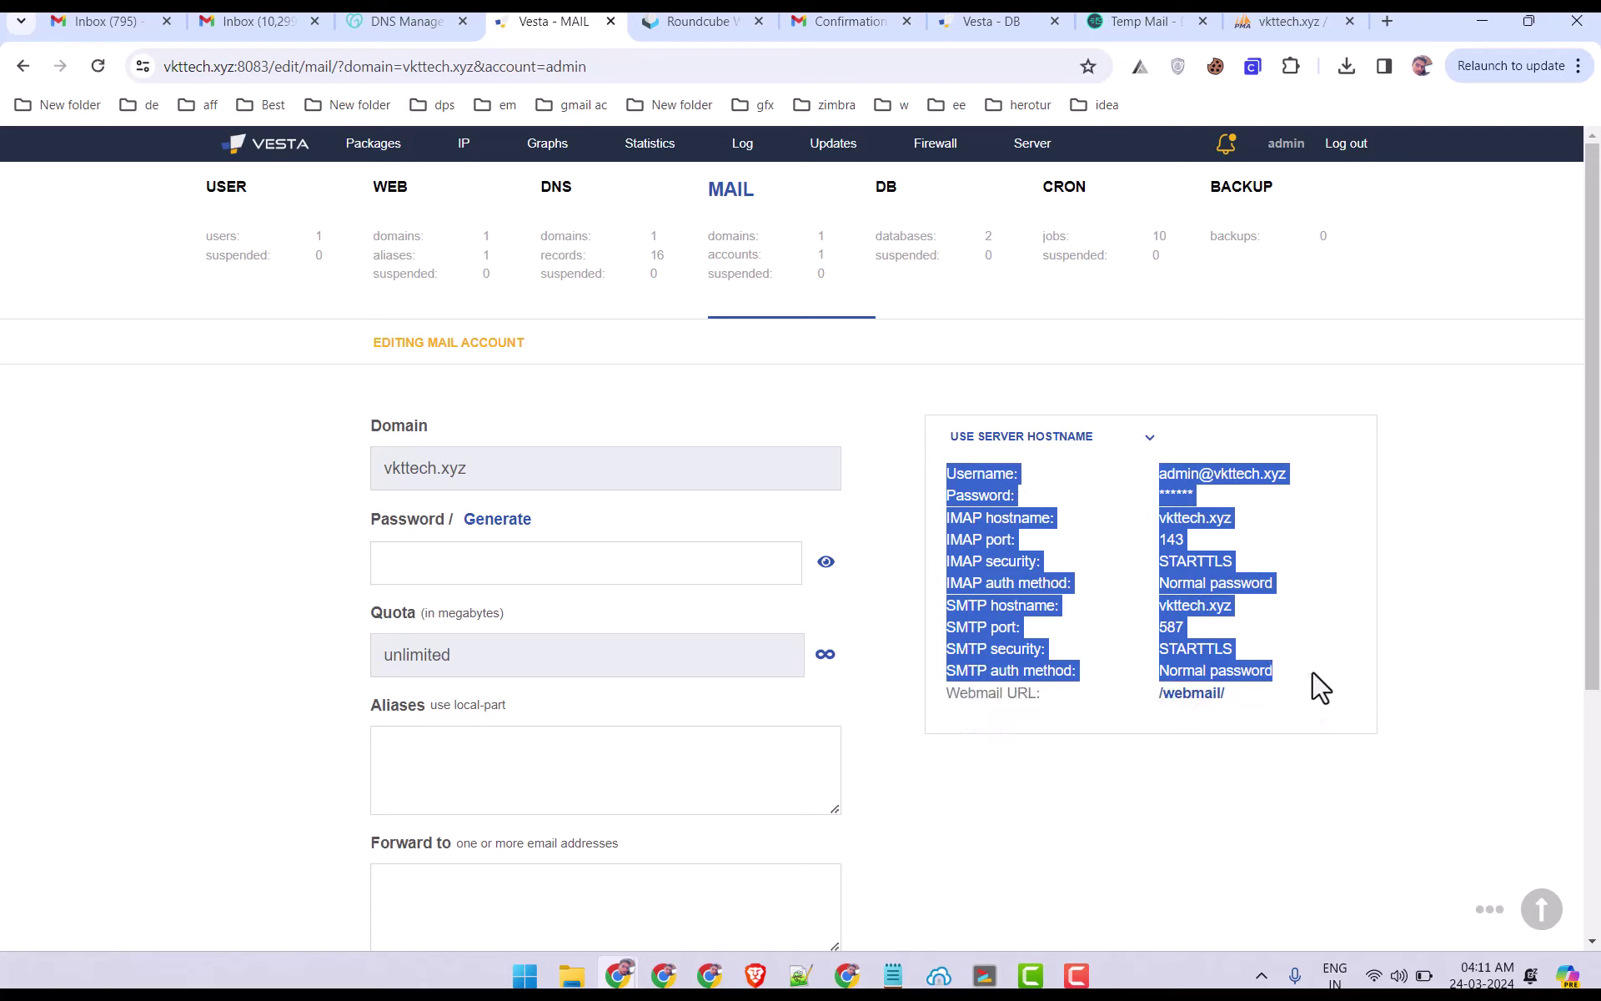